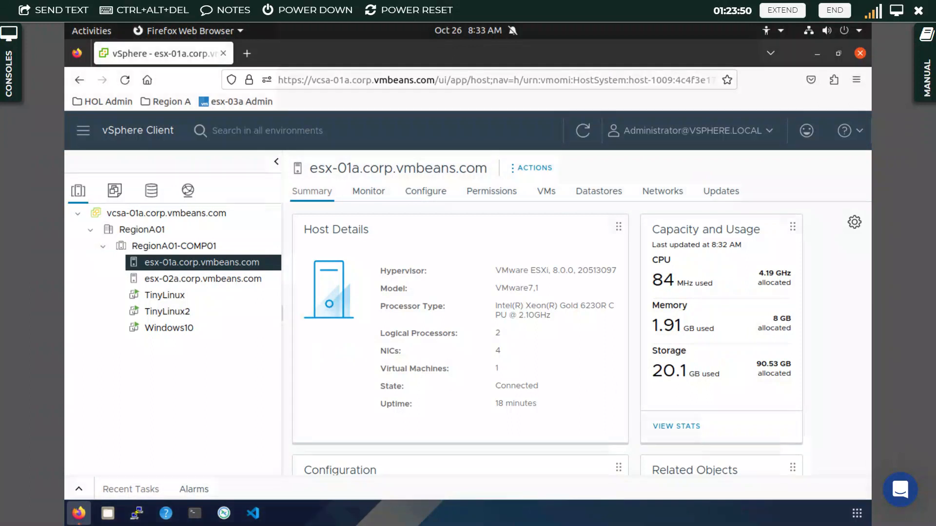
- Review the summary details and the monitored tasks of VM Network in the network inventory
left_click(188, 191)
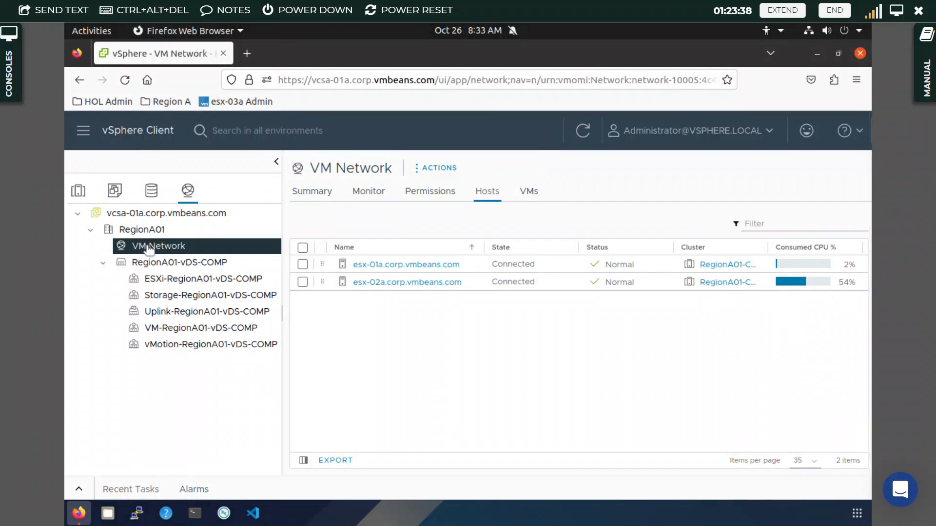
left_click(314, 192)
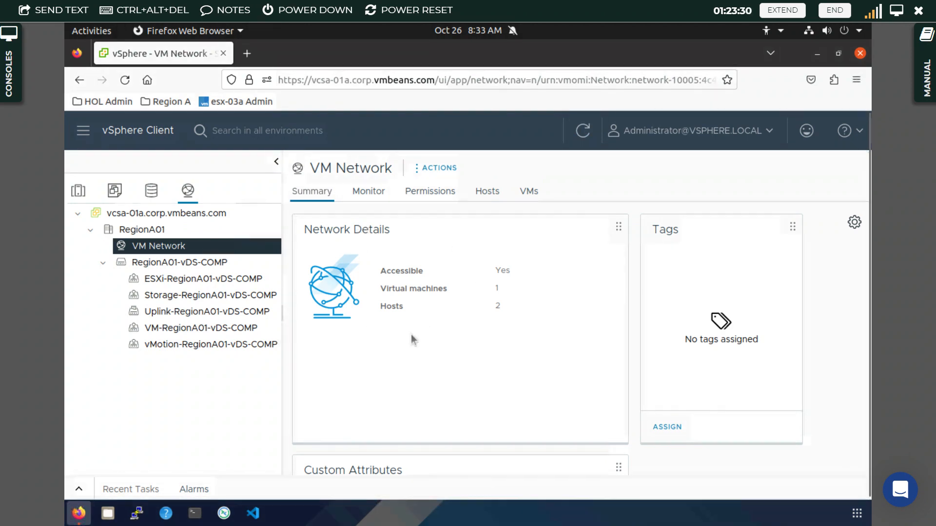
scroll(411, 336, "down", 5)
scroll(411, 334, "up", 5)
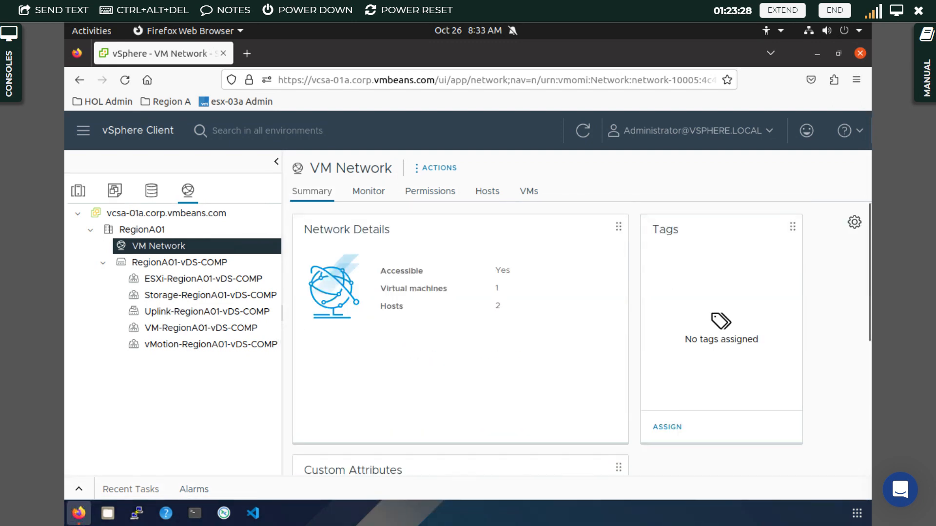
left_click(489, 191)
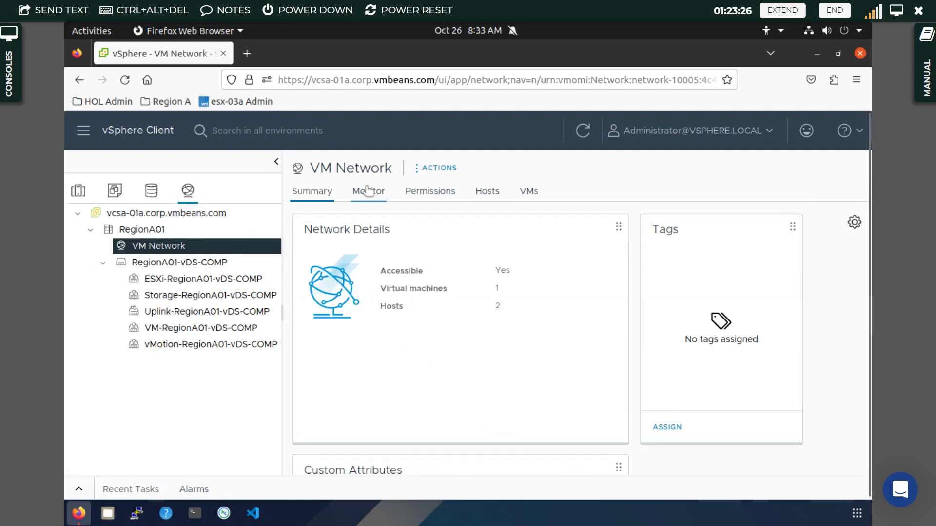
left_click(368, 191)
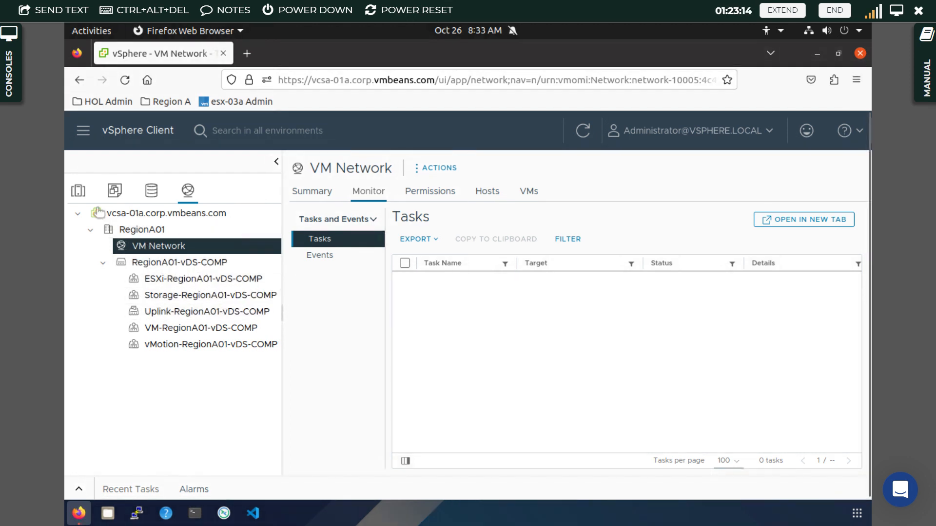
- Start adding networking to host esx-01a.corp.vmbeans.com as a Virtual Machine Port Group for a Standard Switch on the existing vSwitch0
left_click(81, 193)
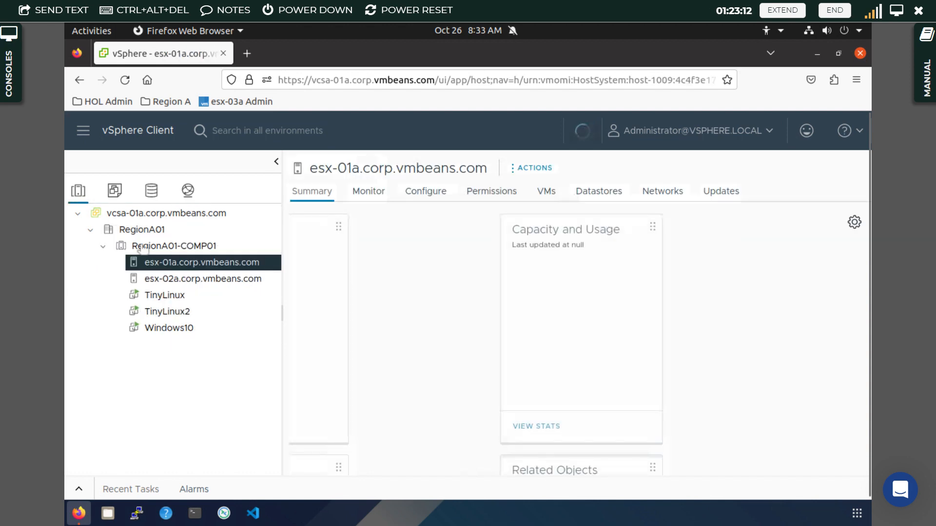
right_click(193, 267)
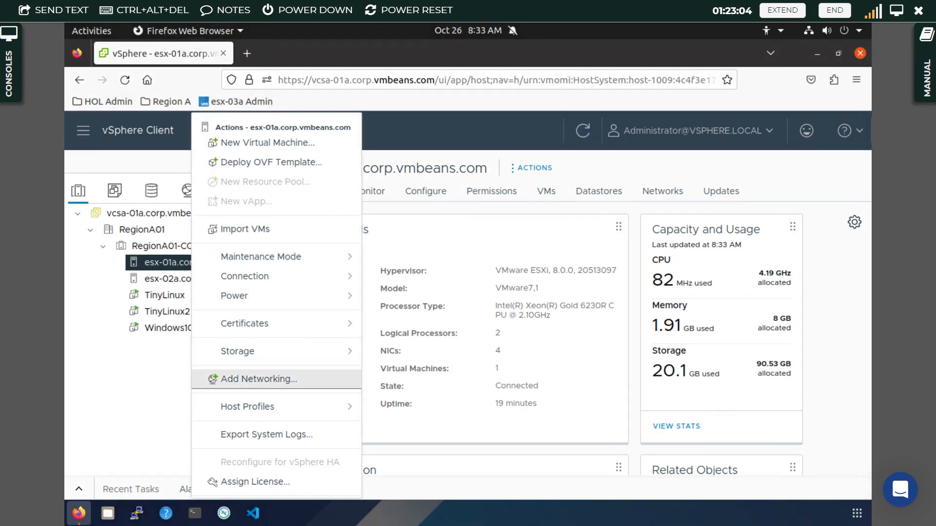
left_click(253, 385)
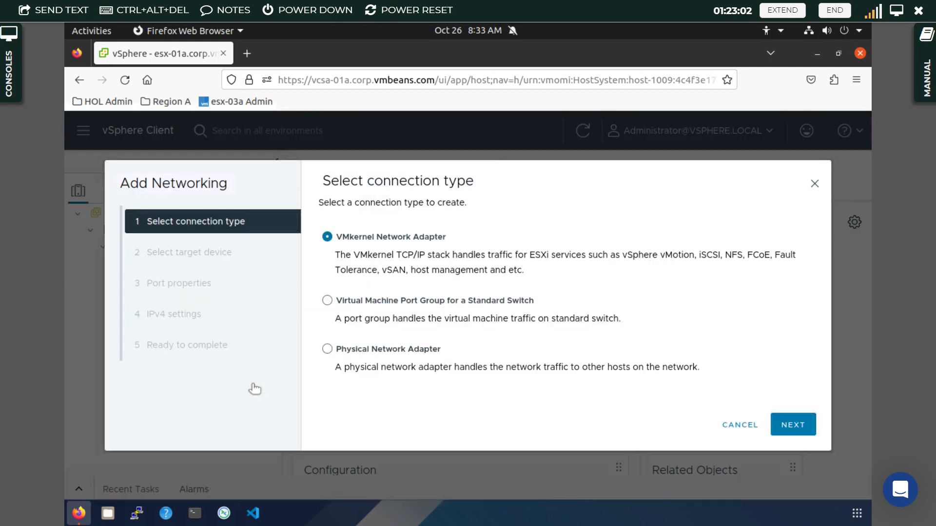
left_click(341, 302)
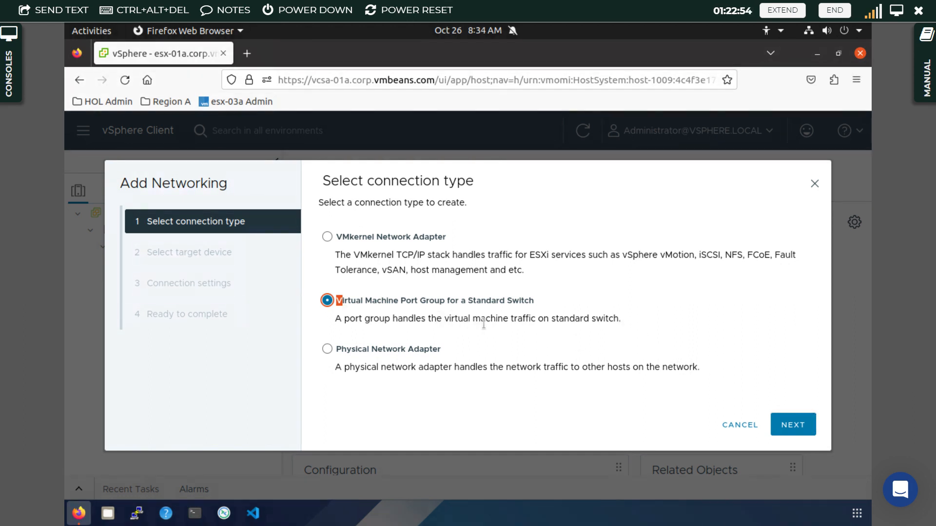
left_click(779, 424)
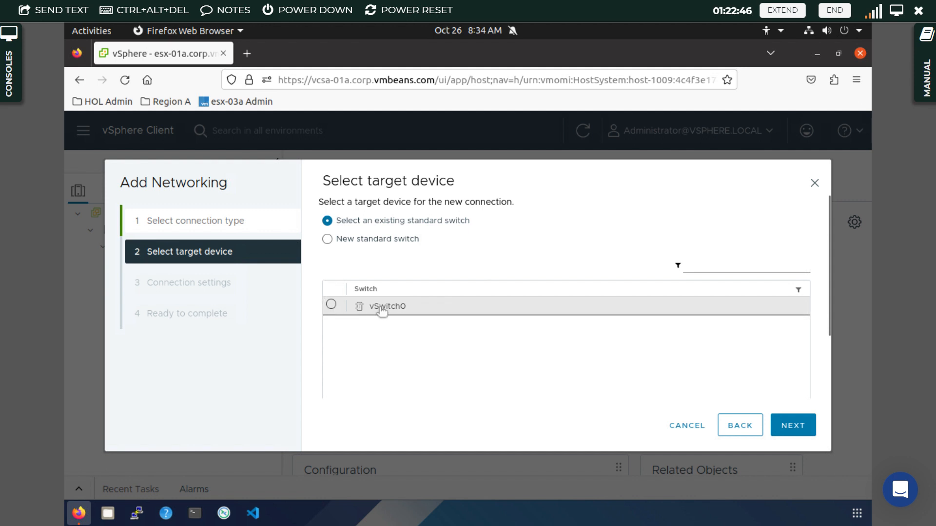
left_click(330, 306)
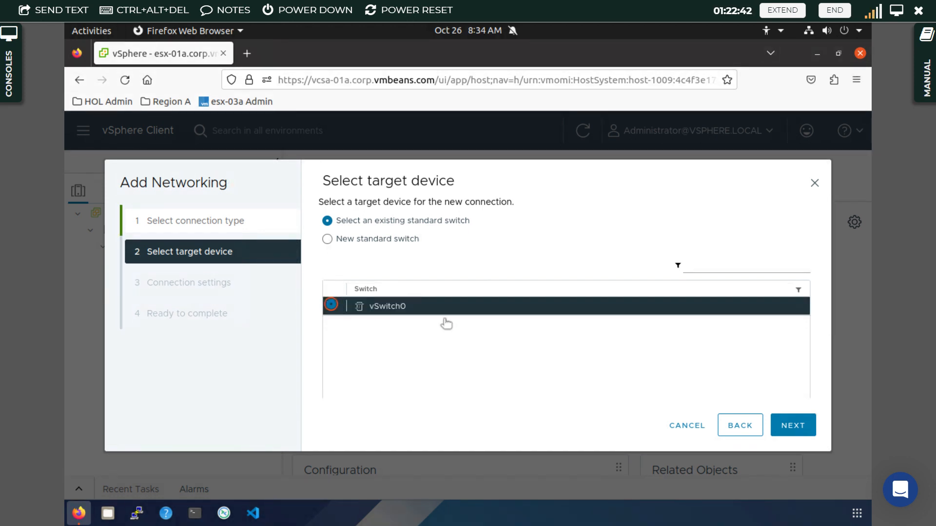
left_click(792, 425)
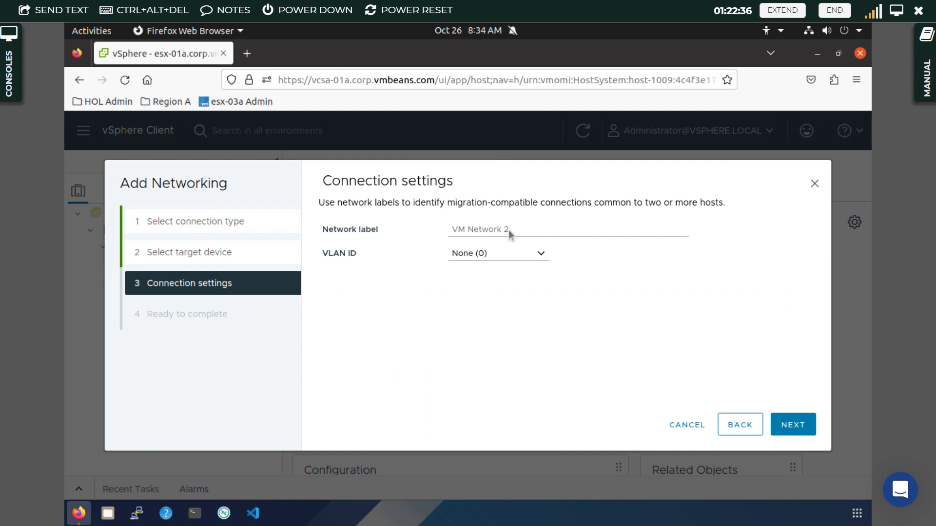
left_click(737, 426)
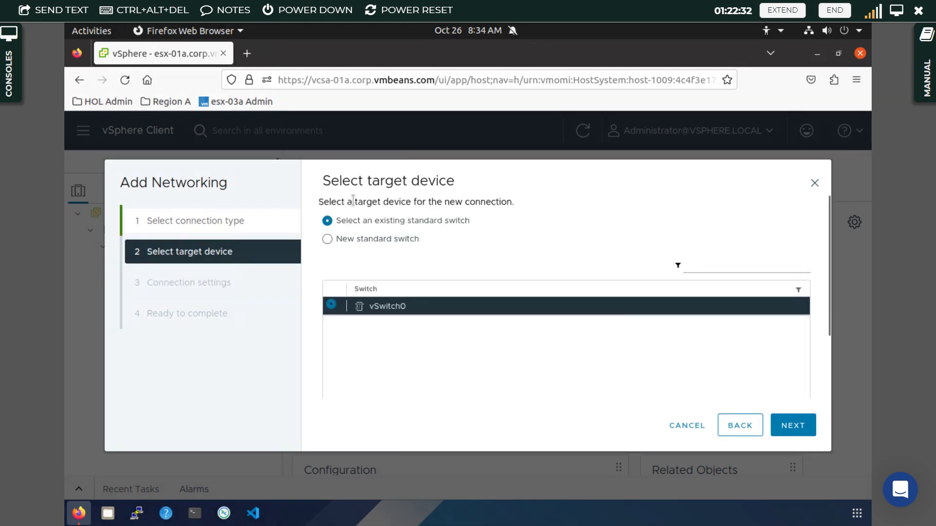
left_click(779, 428)
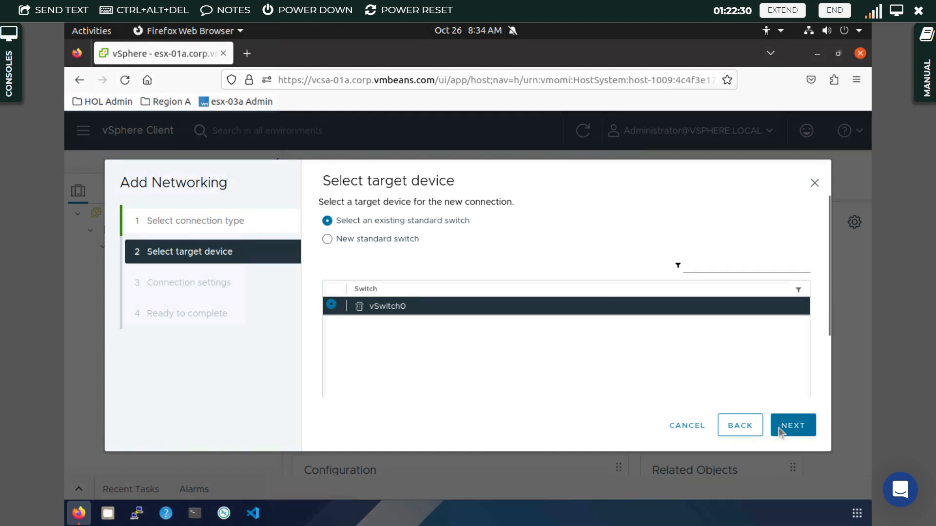
- Set the new port group's network label to "label" and create it on the standard switch
left_click(502, 227)
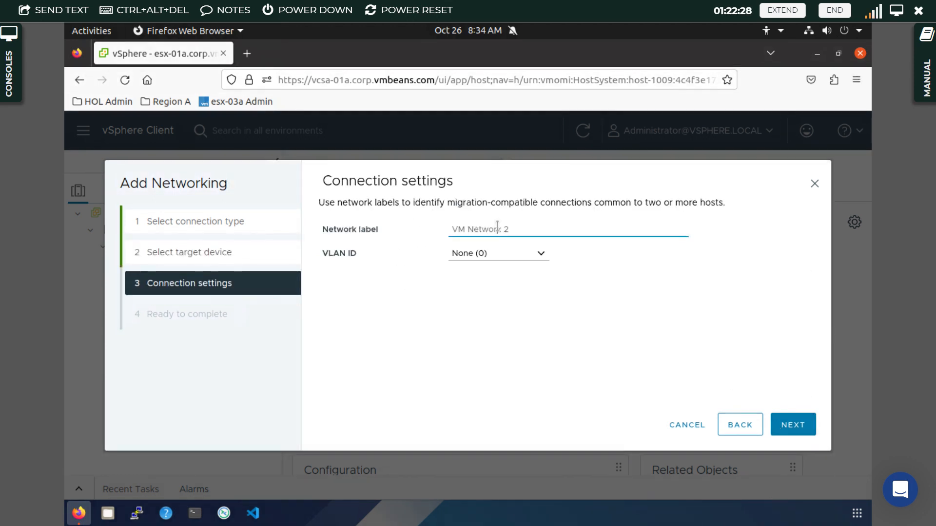
left_click_drag(507, 229, 429, 219)
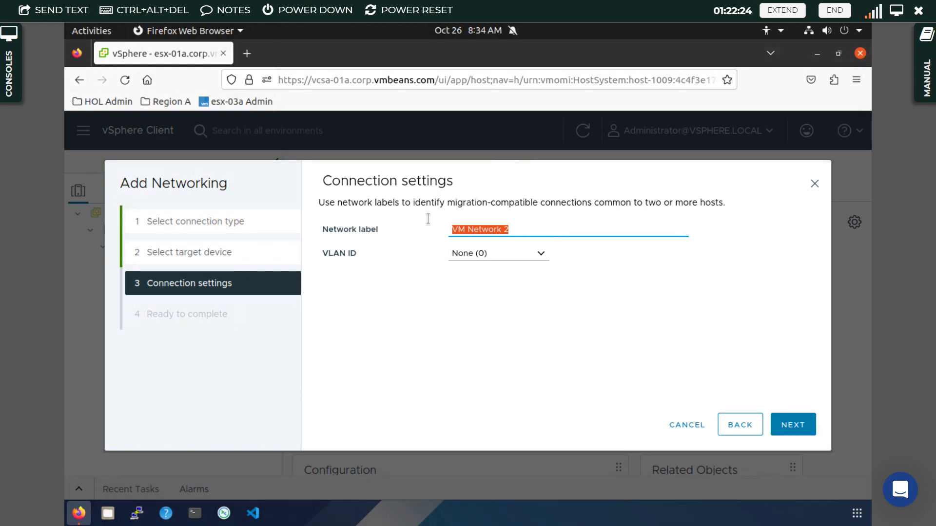
type("label")
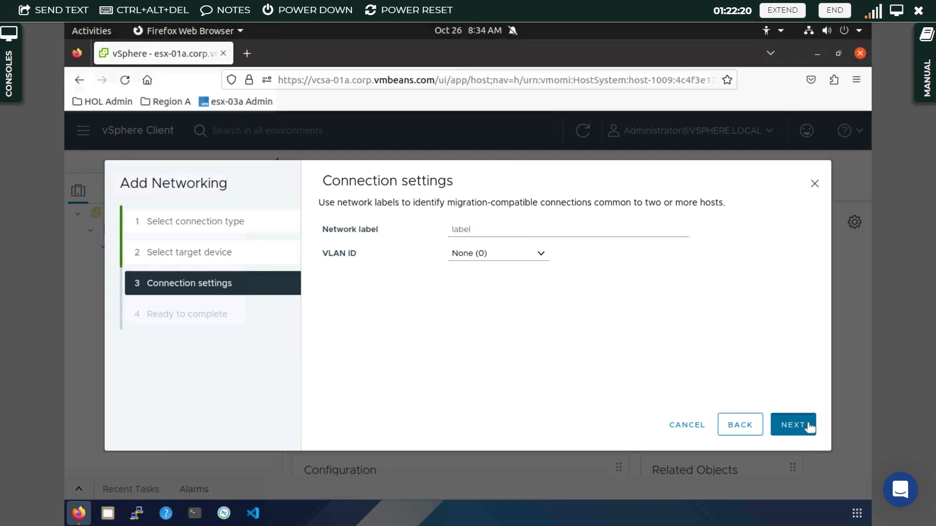
left_click(793, 425)
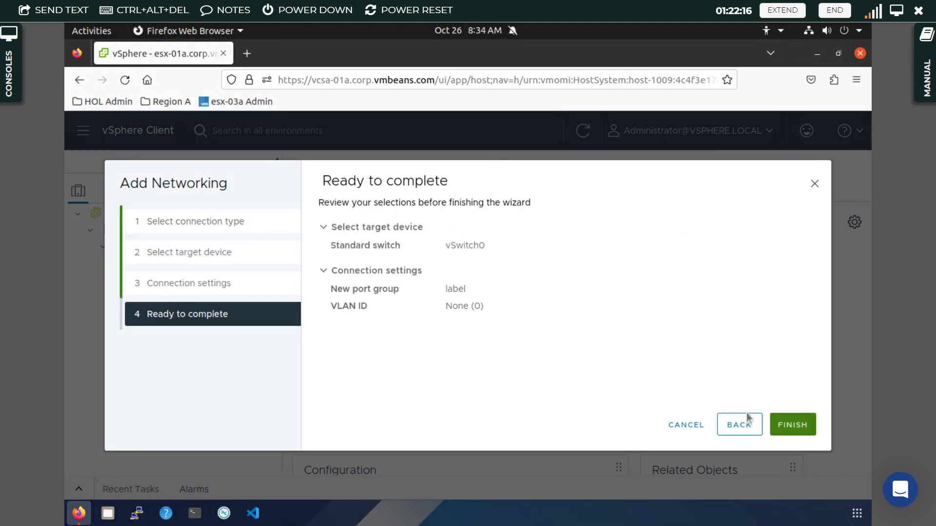
left_click(792, 425)
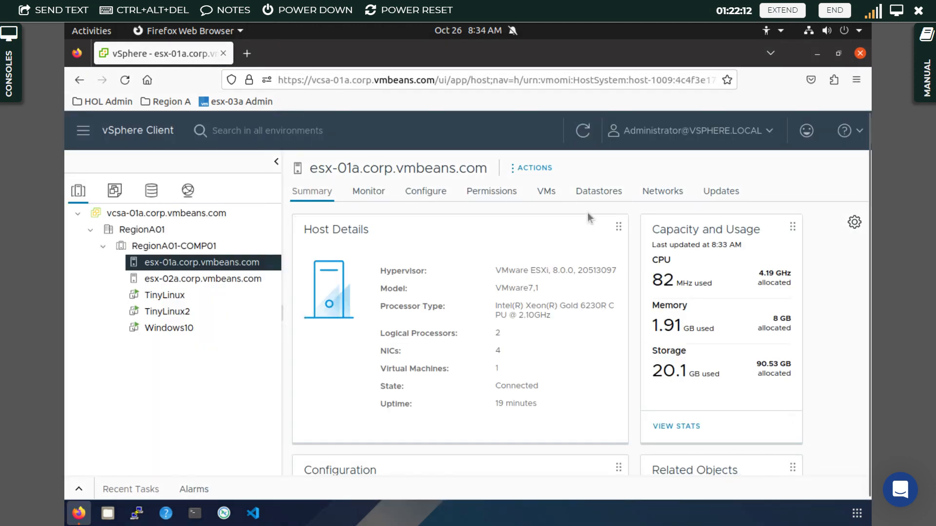
- Check the network inventory for the new port group, and expand standard switch vSwitch0 in the virtual switches of esx-01a.corp.vmbeans.com
left_click(186, 191)
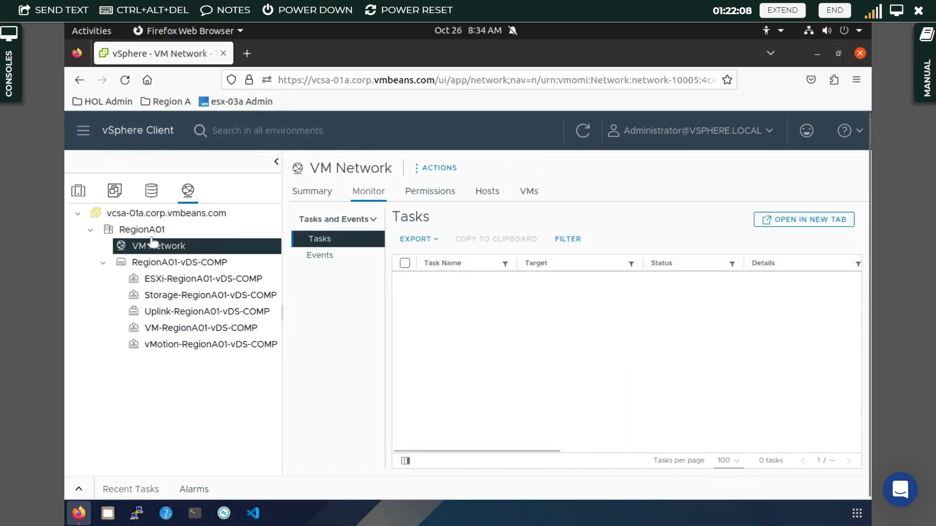
left_click(79, 192)
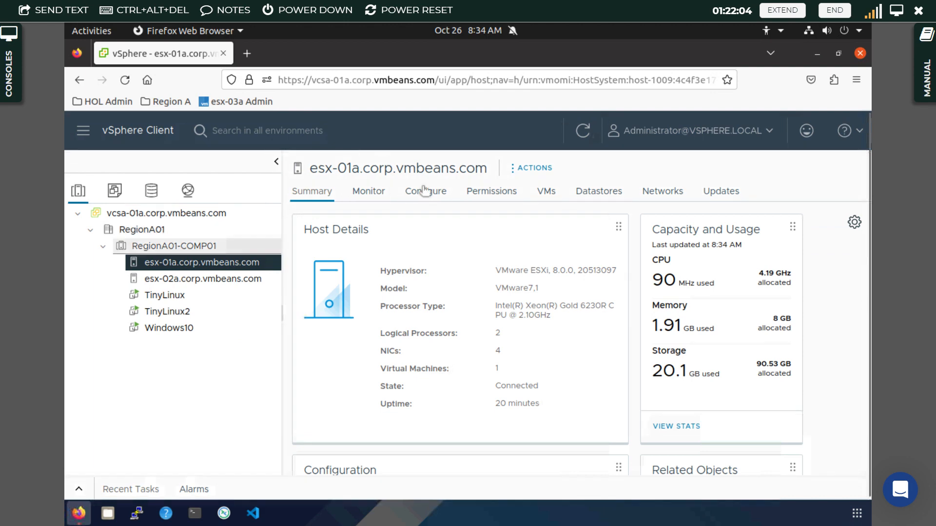
left_click(425, 191)
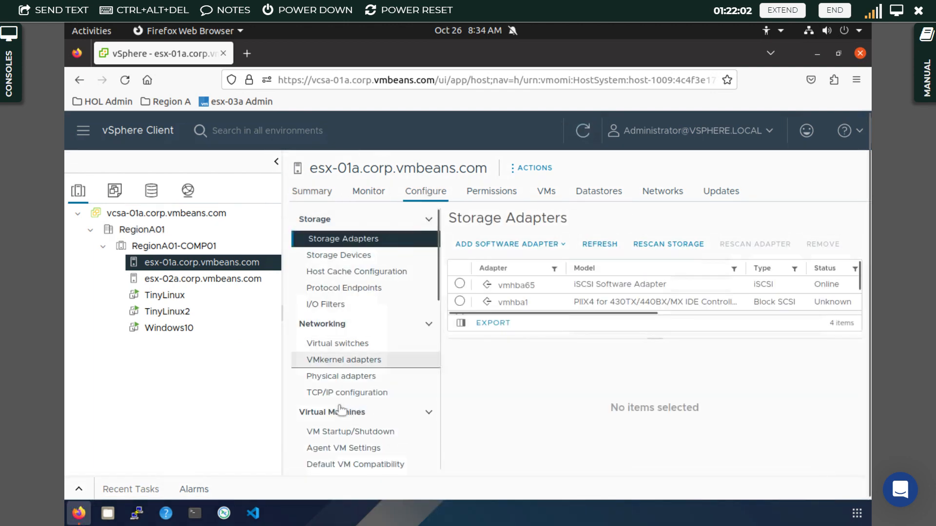
scroll(341, 411, "down", 10)
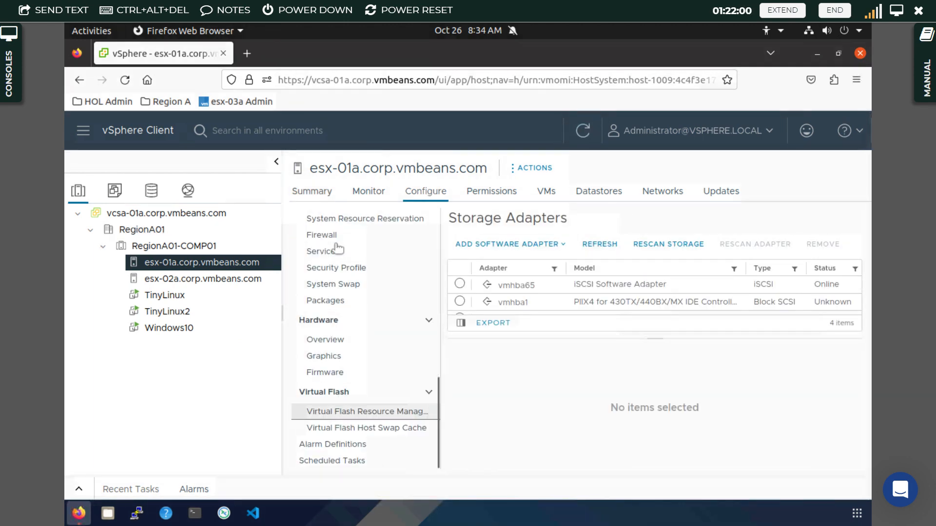
scroll(335, 354, "up", 10)
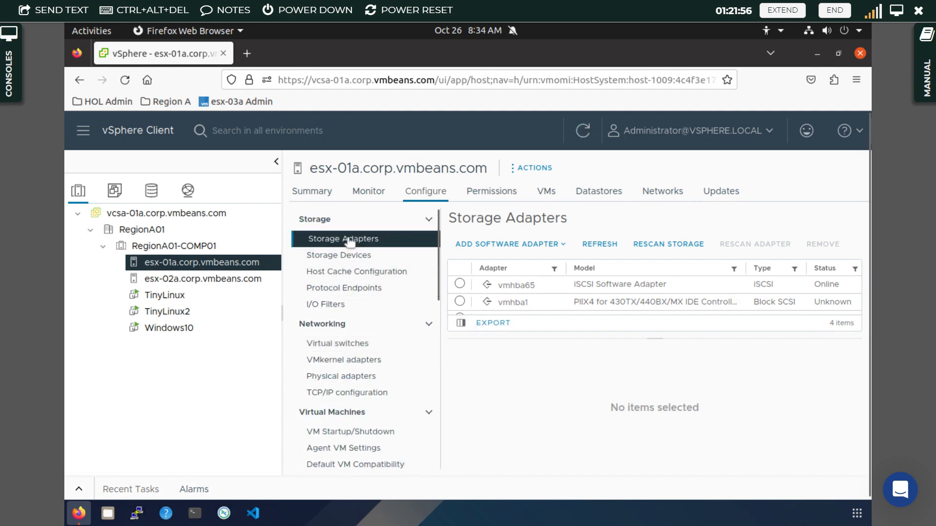
left_click(341, 343)
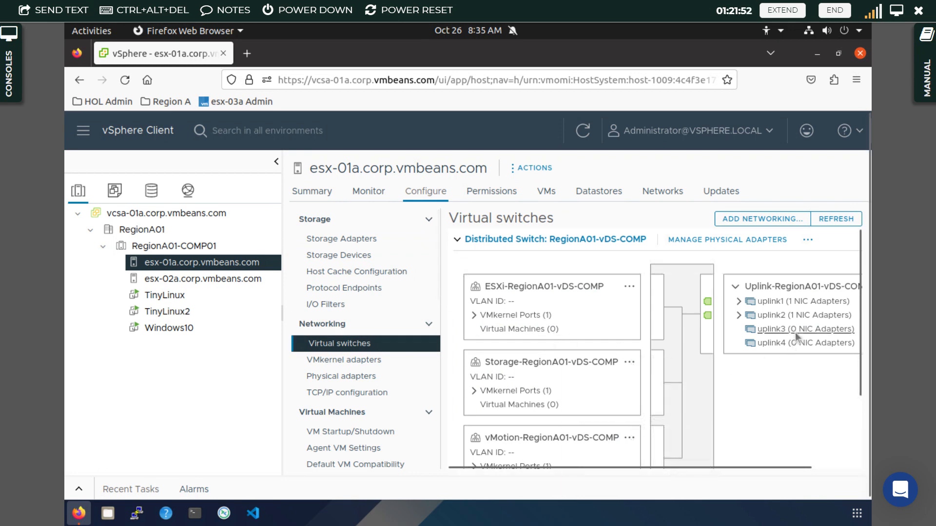
scroll(794, 332, "down", 3)
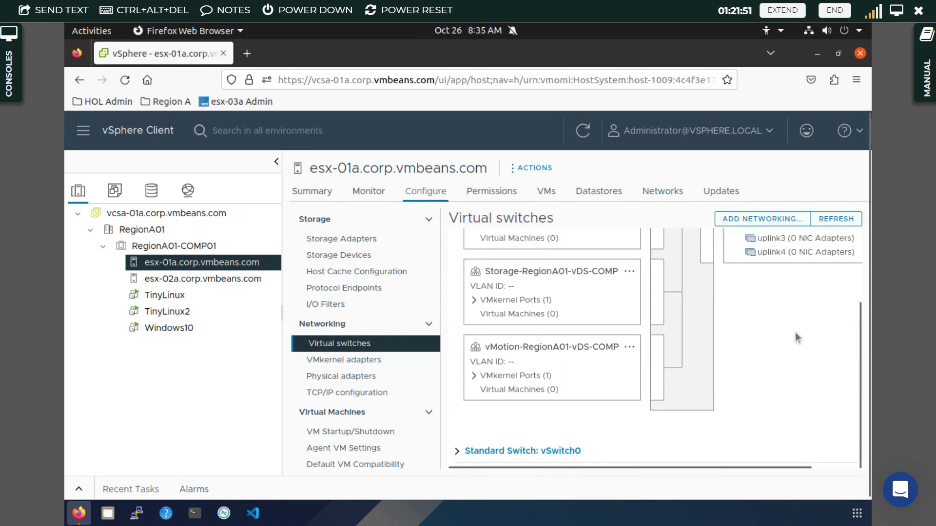
left_click(457, 451)
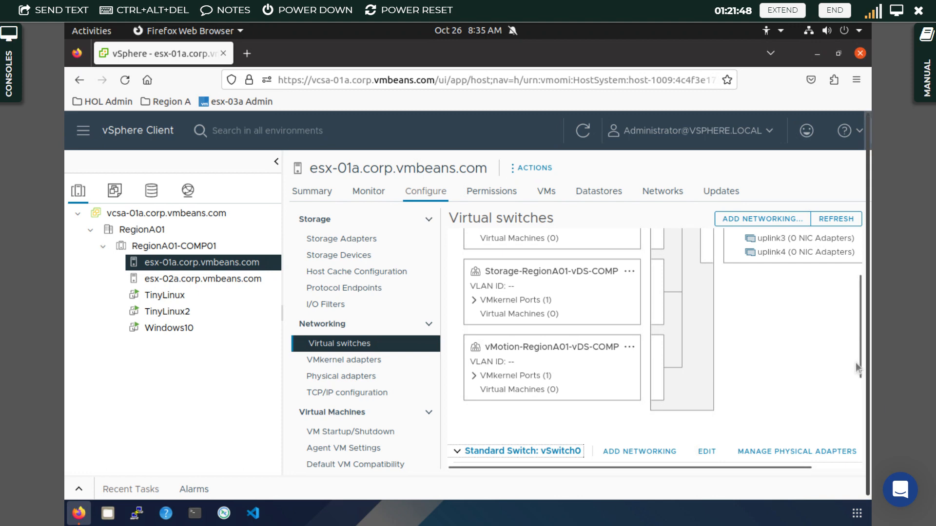
scroll(856, 403, "down", 4)
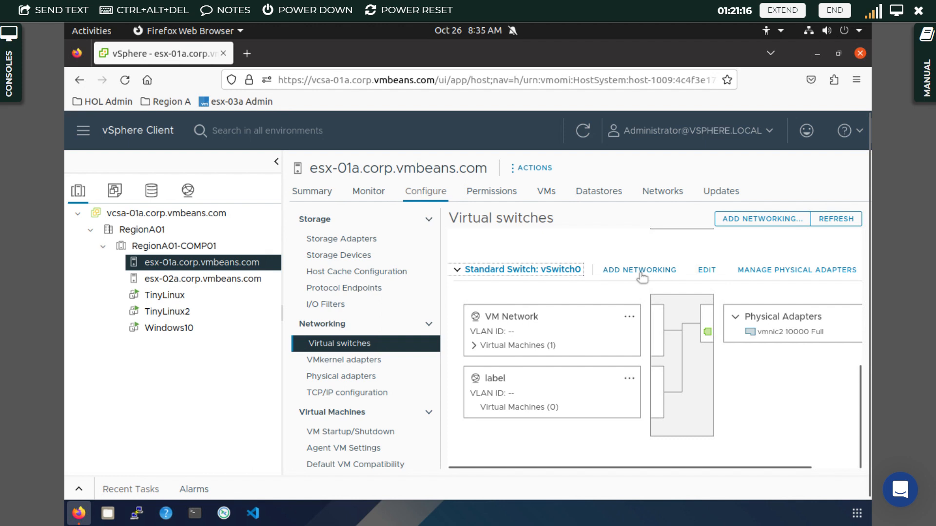
- Assign the unclaimed physical adapter vmnic3 to vSwitch0 as an active adapter
left_click(754, 272)
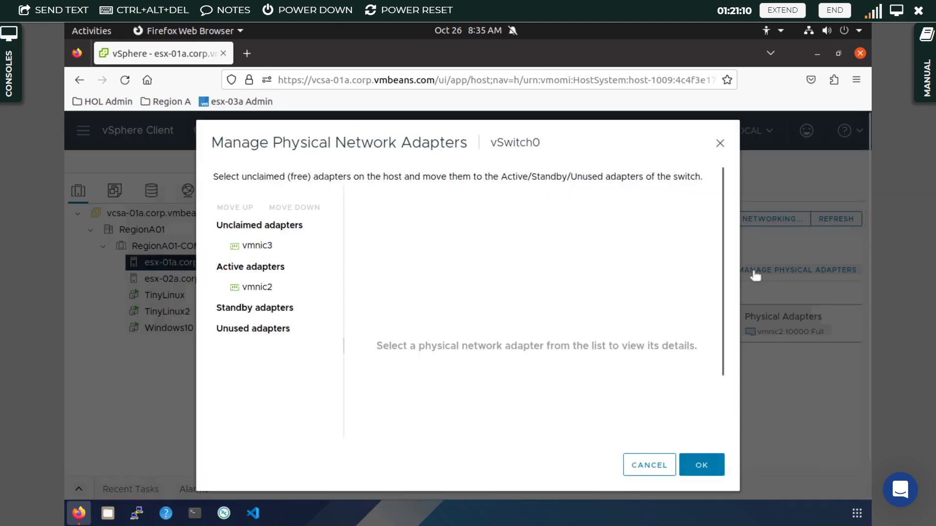
left_click(260, 244)
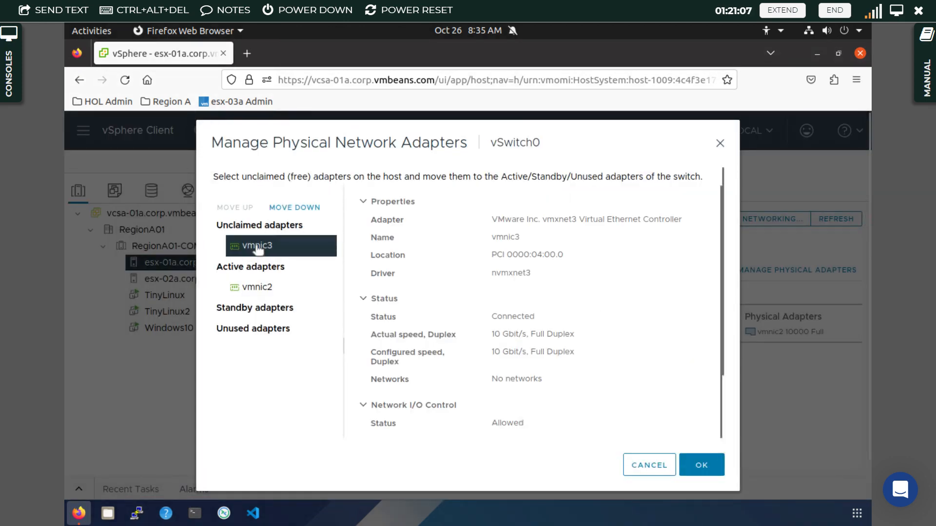
left_click(296, 209)
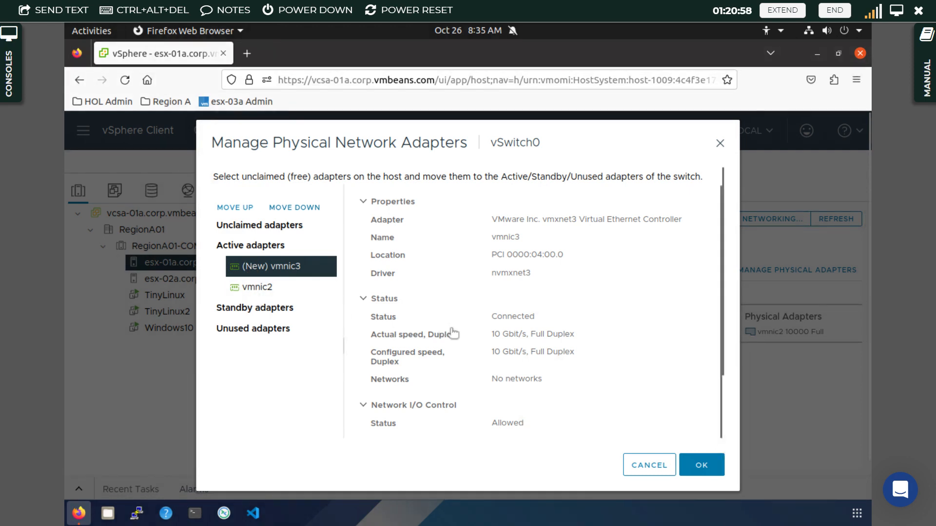
scroll(449, 330, "down", 2)
left_click(714, 465)
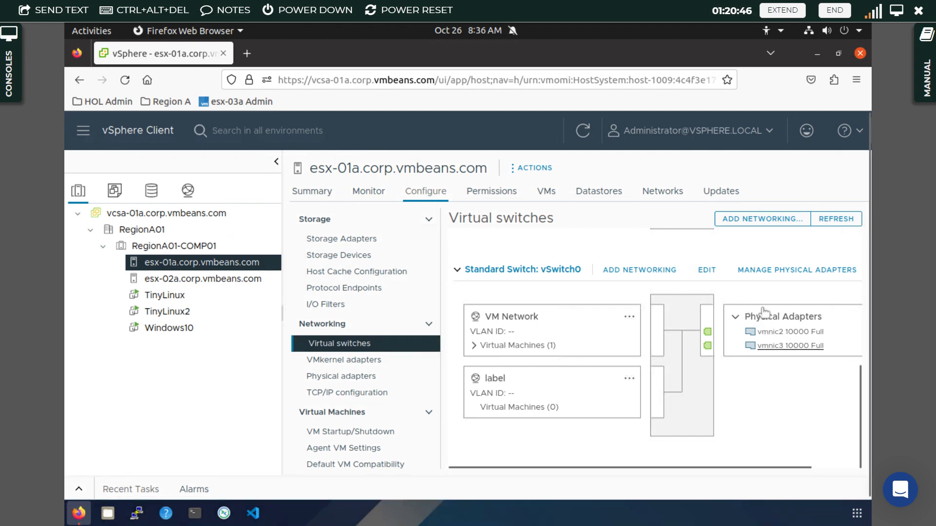
- In vSwitch0's security settings, set both MAC address changes and Forged transmits to Reject
left_click(706, 271)
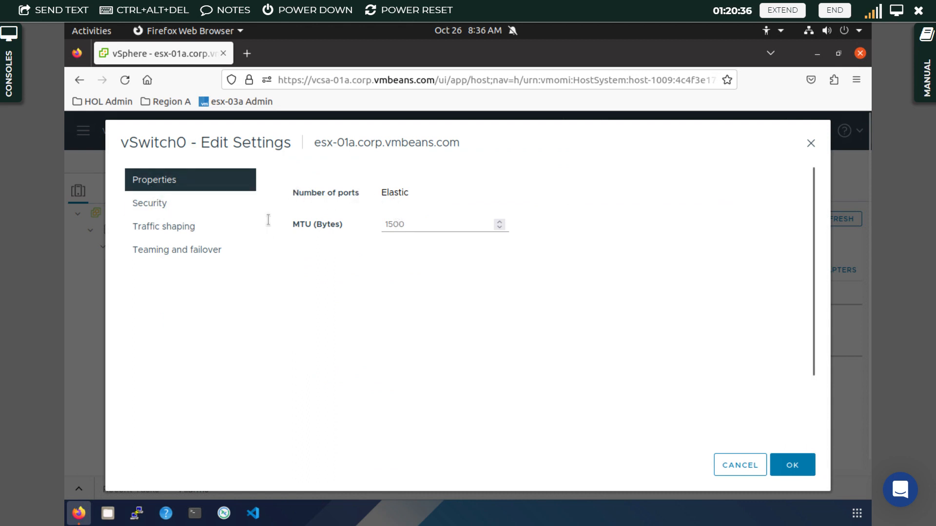
left_click(143, 205)
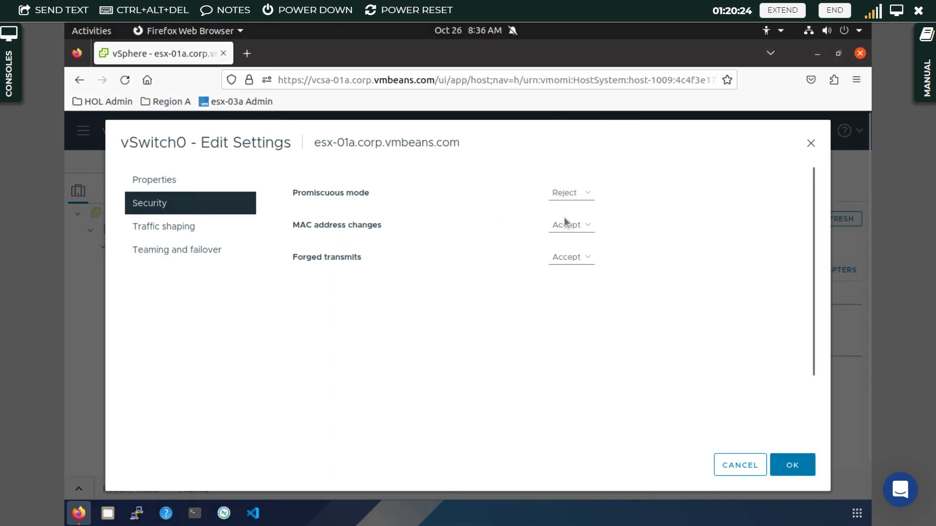
left_click(580, 226)
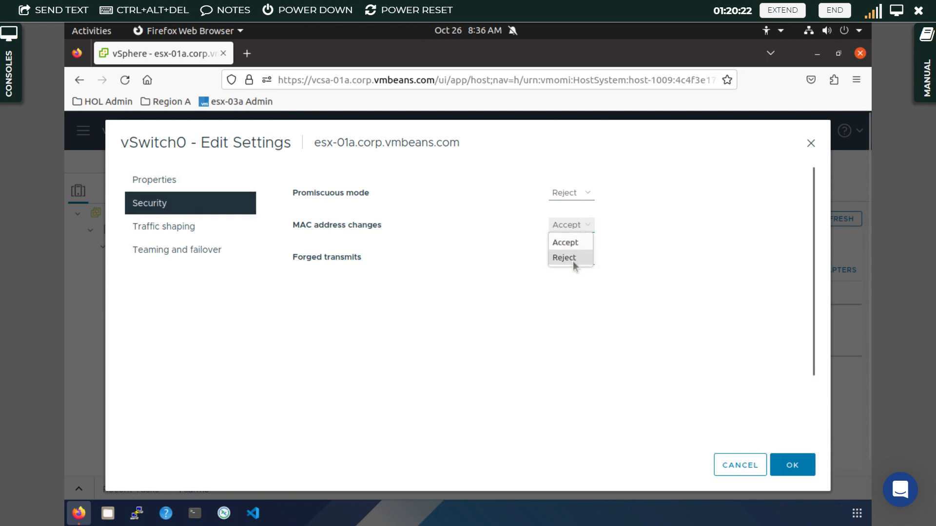
left_click(574, 265)
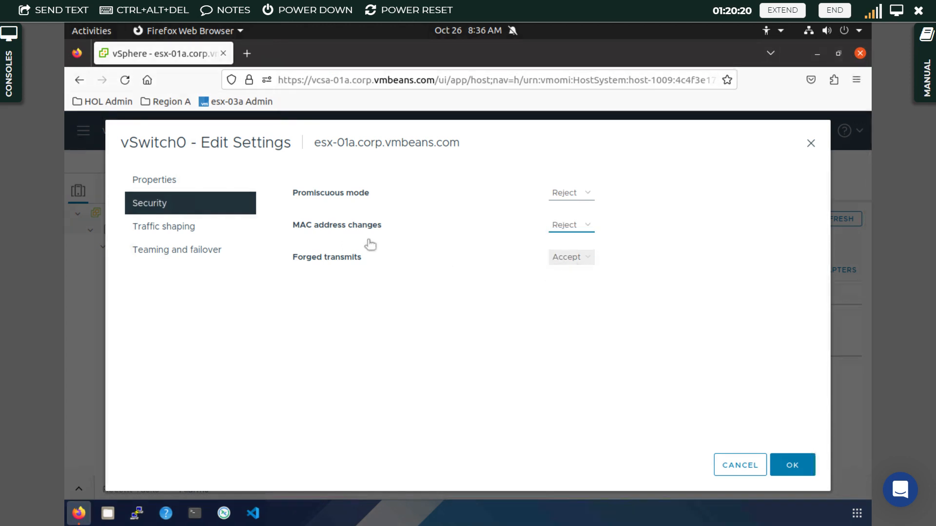
left_click(564, 258)
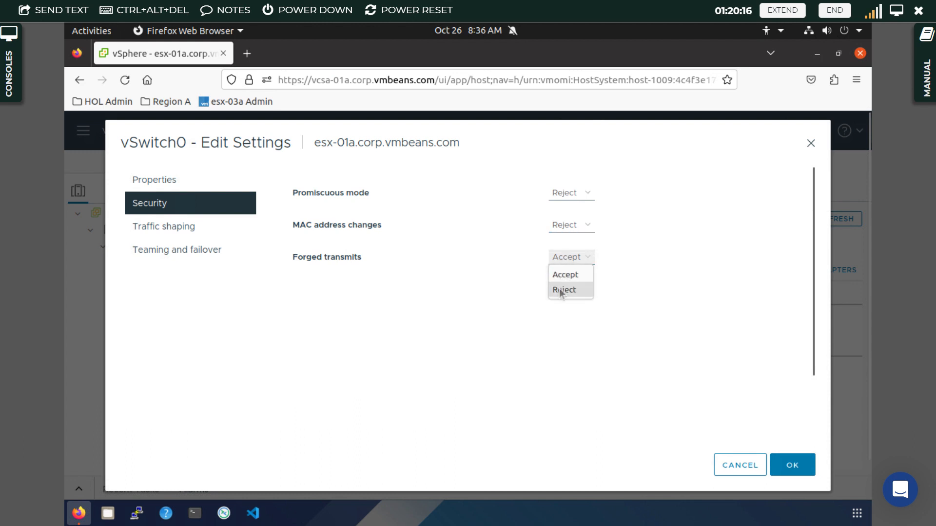
left_click(561, 291)
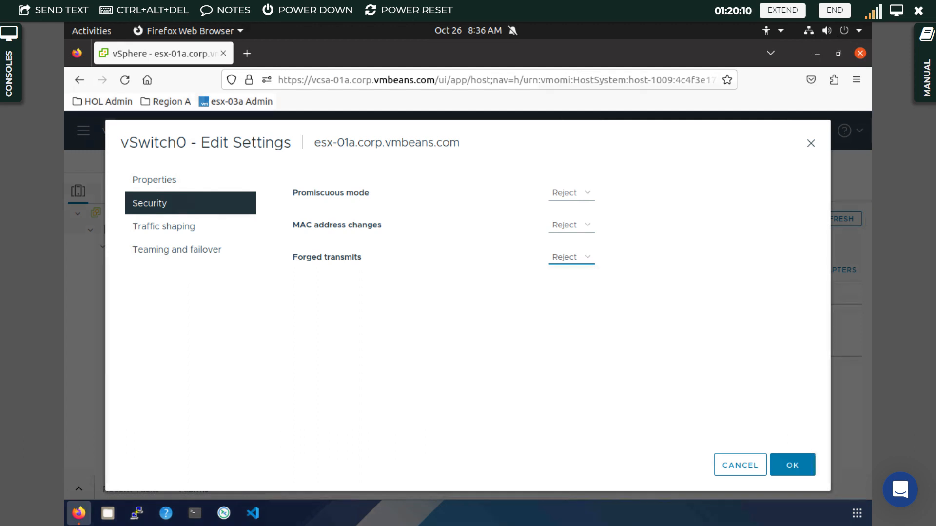
- Set the traffic shaping status of vSwitch0 to Enabled
left_click(176, 227)
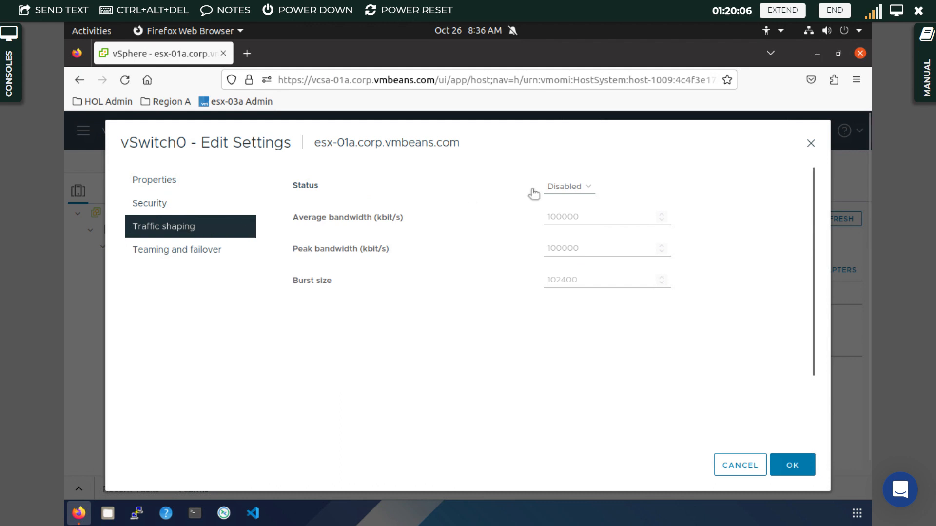
left_click(576, 188)
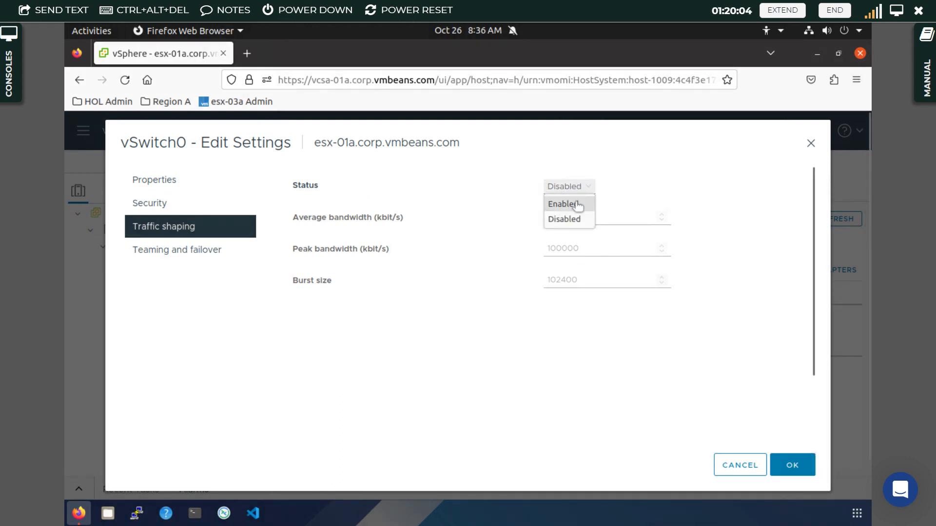
left_click(577, 205)
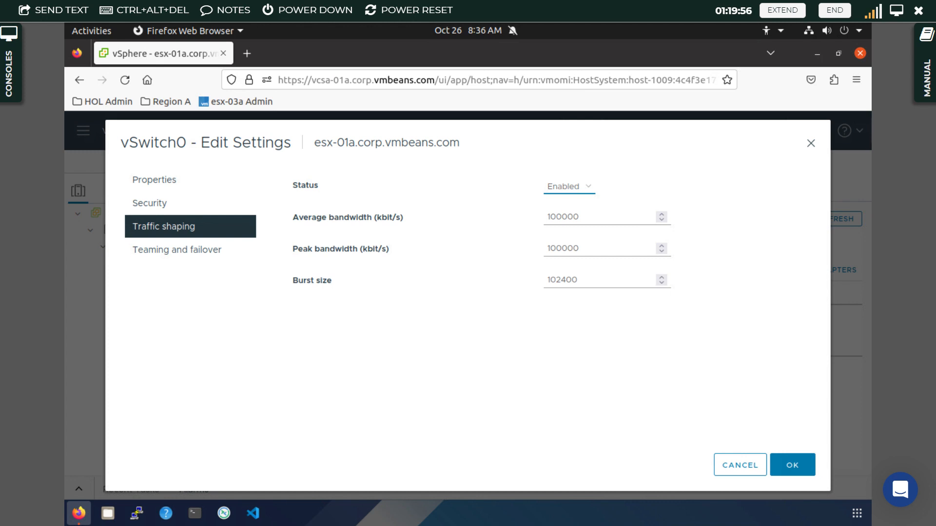
- Set vSwitch0's teaming load balancing to "Use explicit failover order" and try to move vmnic3 in the failover order
left_click(167, 254)
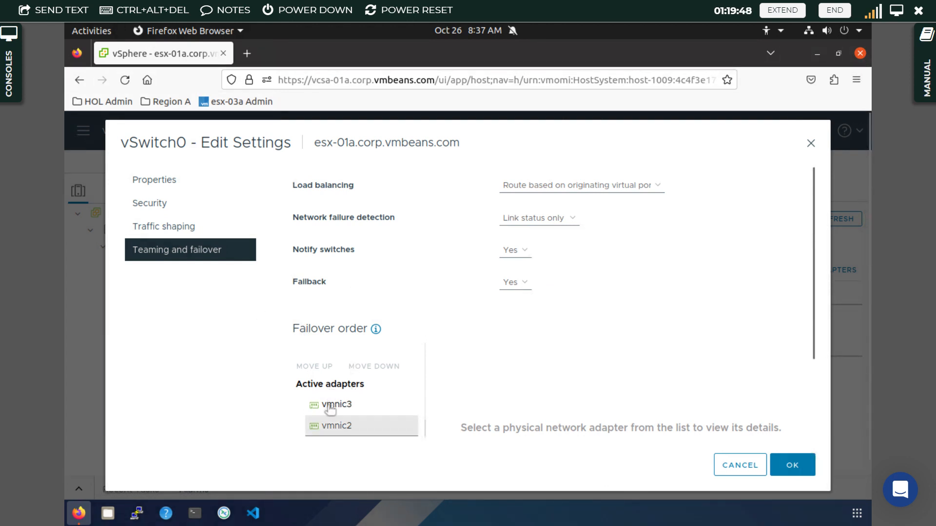
left_click(526, 185)
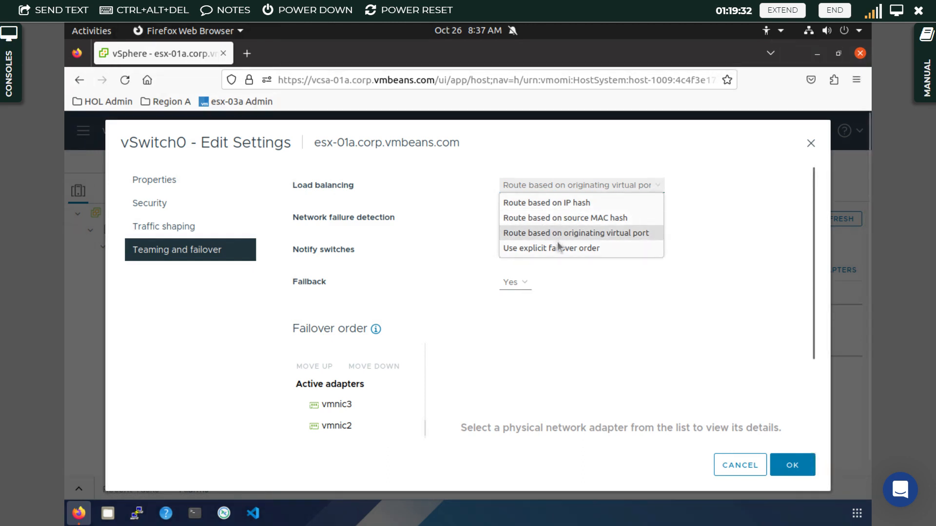
left_click(560, 254)
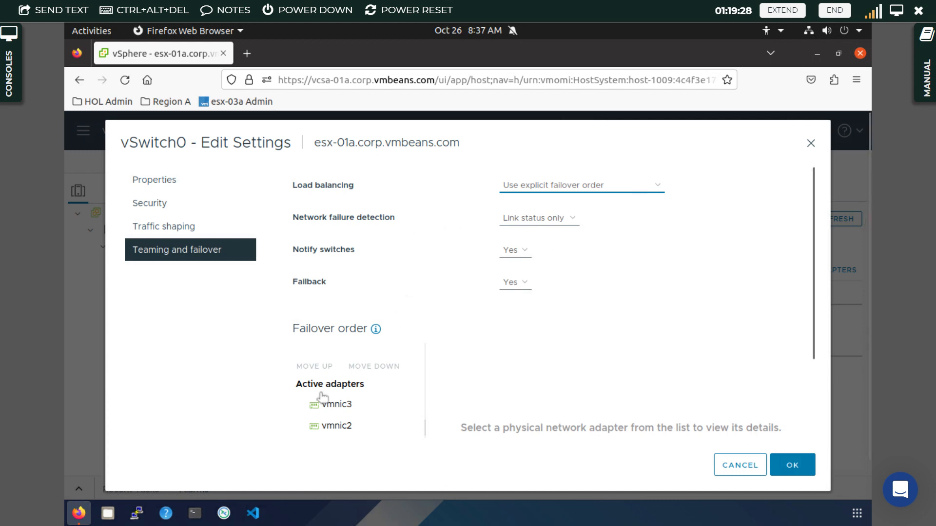
scroll(580, 380, "down", 2)
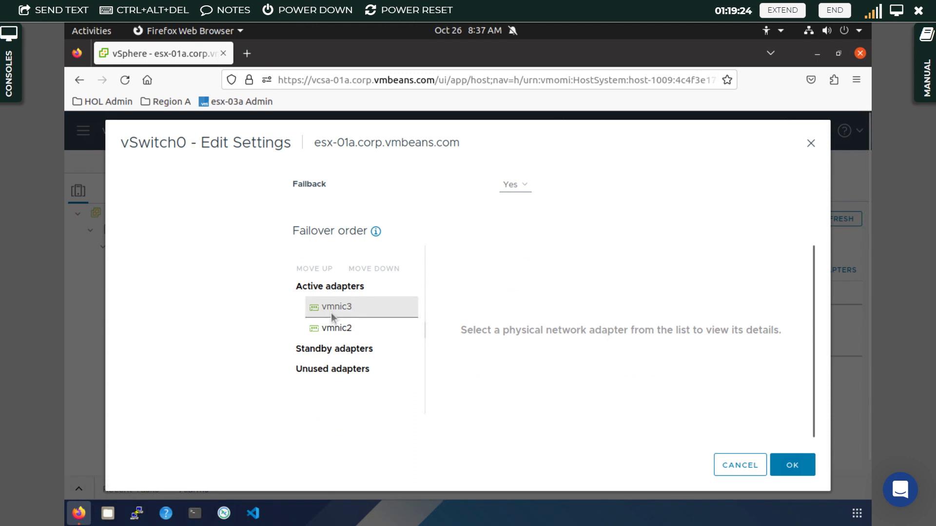
left_click_drag(332, 313, 504, 282)
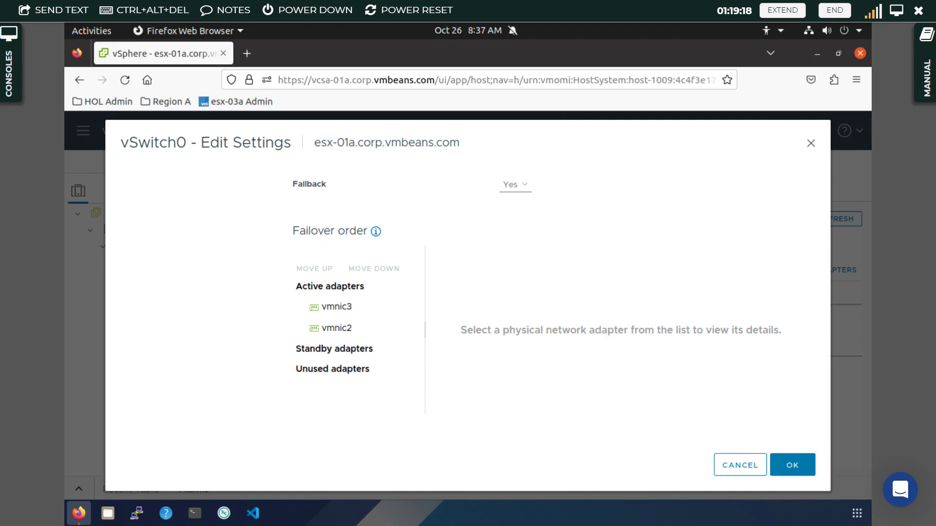
- Review vmnic2's adapter details and the network failure detection options, and close the vSwitch0 settings without saving
left_click(329, 328)
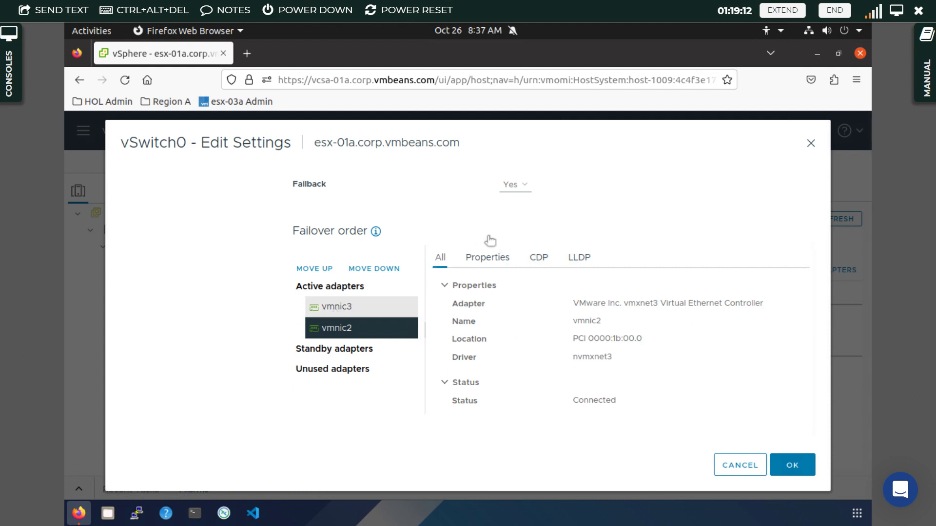
scroll(486, 242, "up", 3)
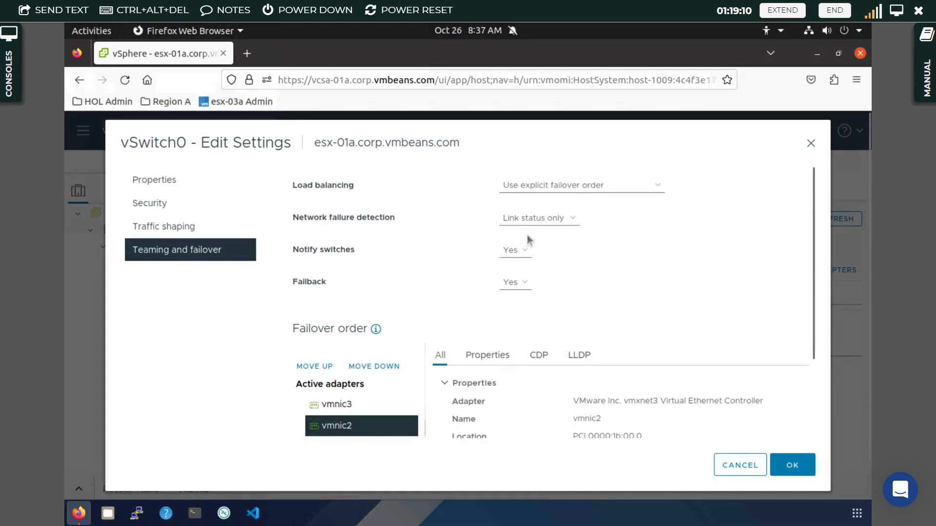
left_click(552, 221)
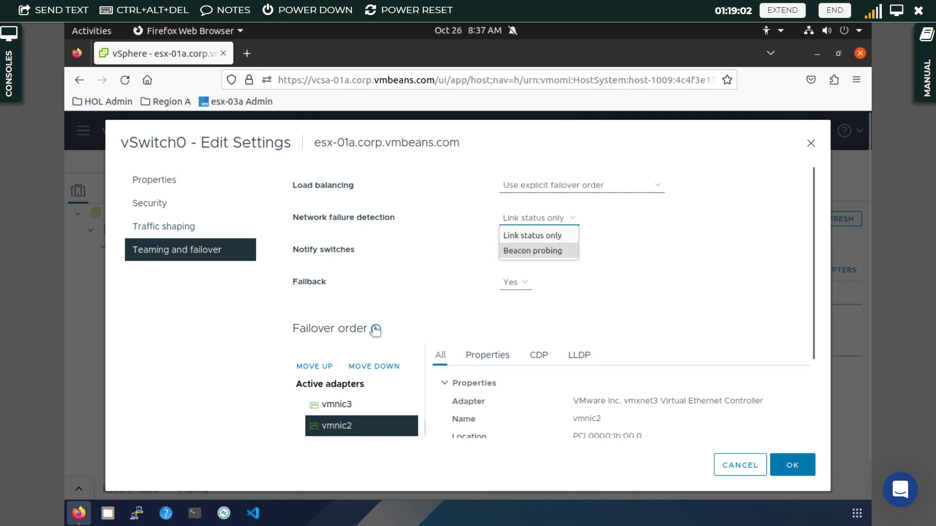
key("Escape")
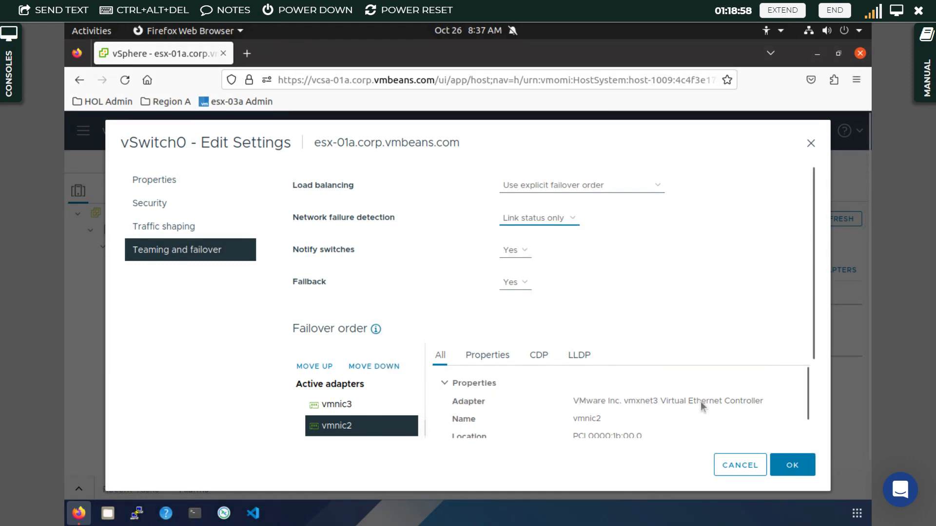
scroll(700, 402, "down", 3)
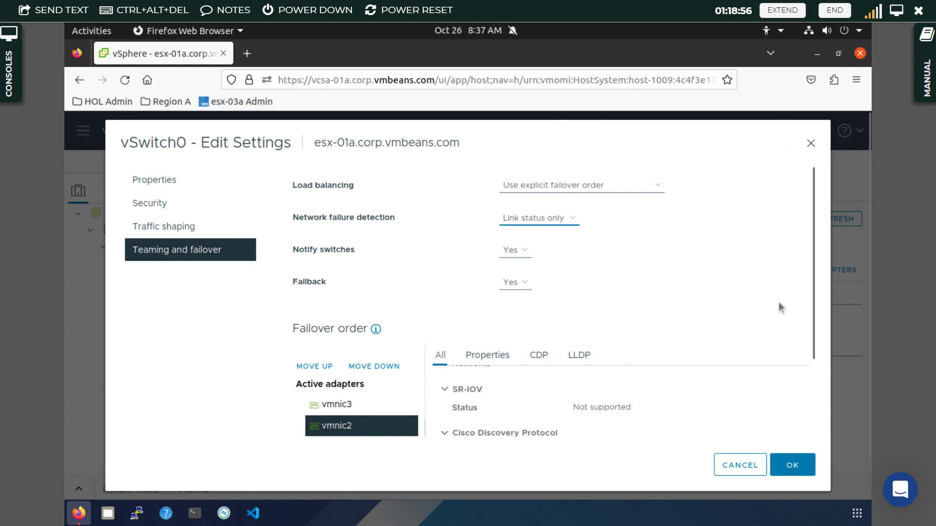
left_click(810, 145)
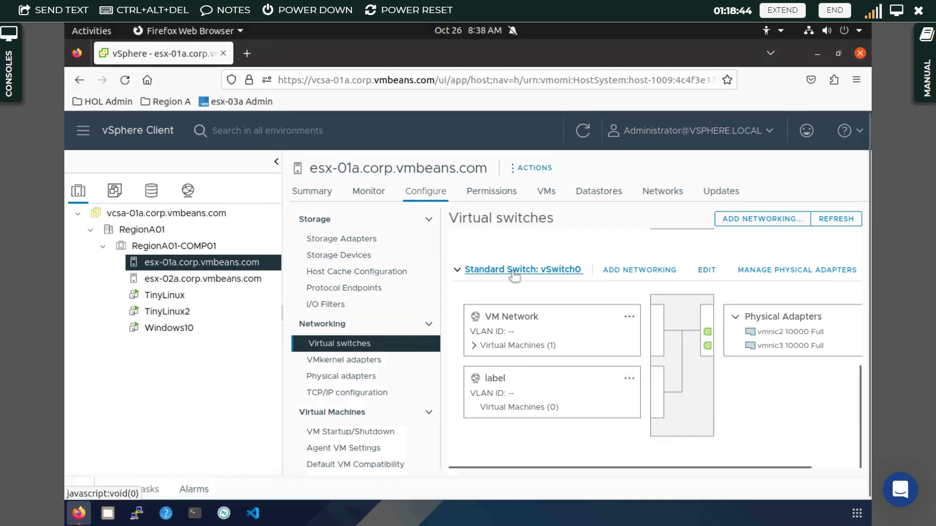
- In vSwitch0's physical adapter management, move vmnic3 from the active to the unclaimed adapters
left_click(788, 333)
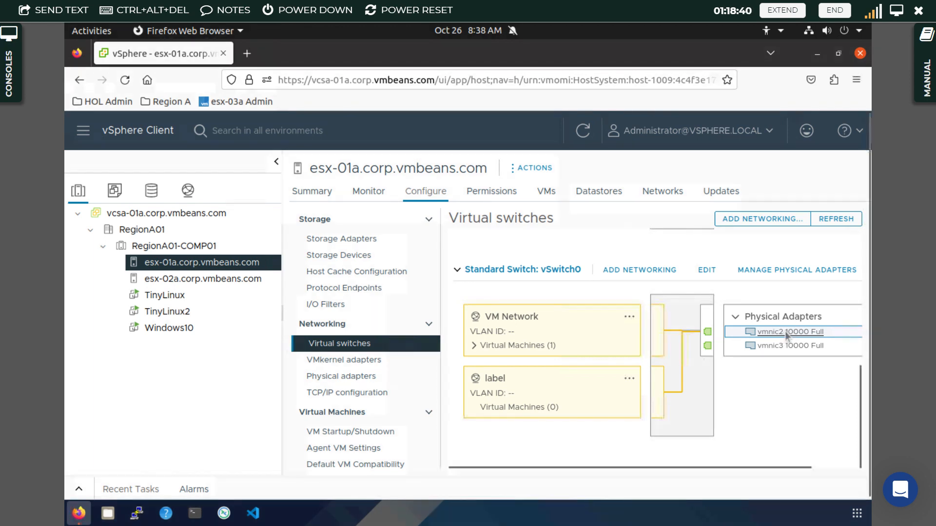
left_click(786, 273)
left_click(254, 268)
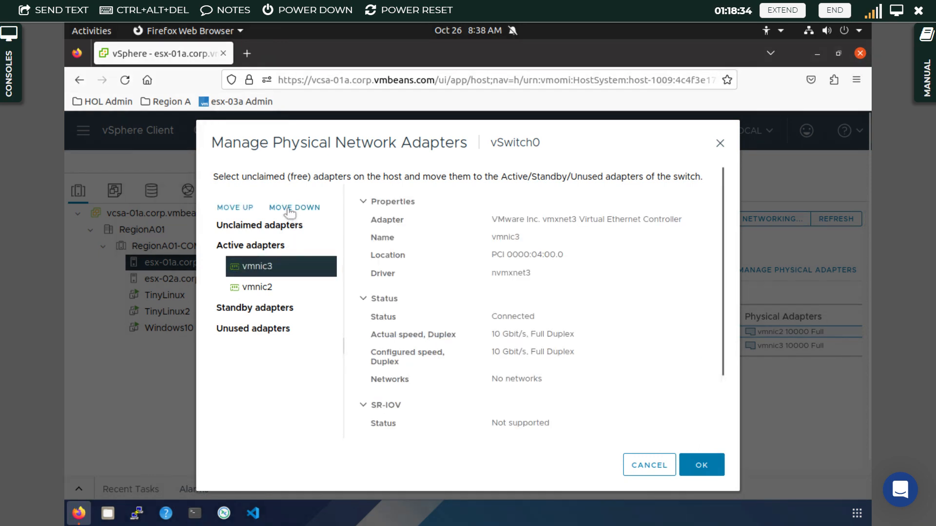
left_click(222, 209)
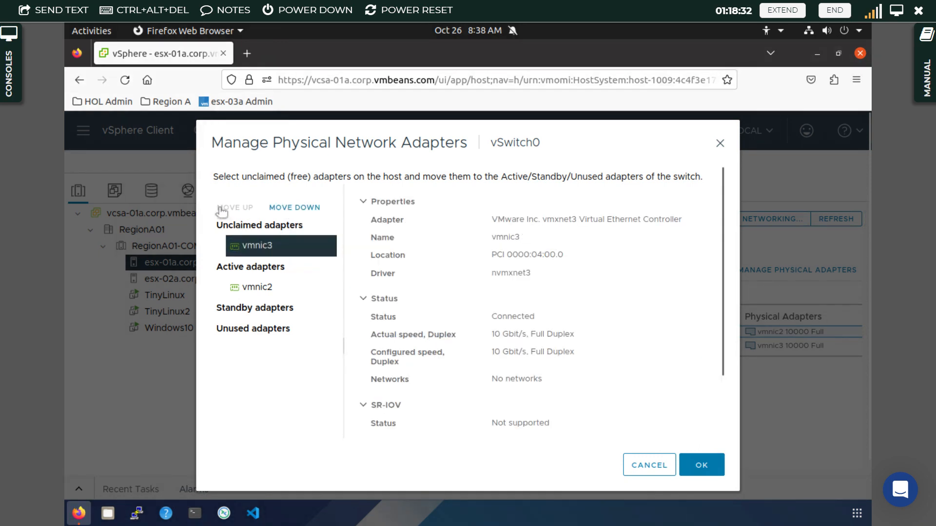
- Move vmnic2 to the unclaimed adapters as well and apply the change, leaving vSwitch0 without active physical adapters
left_click(253, 292, "ctrl")
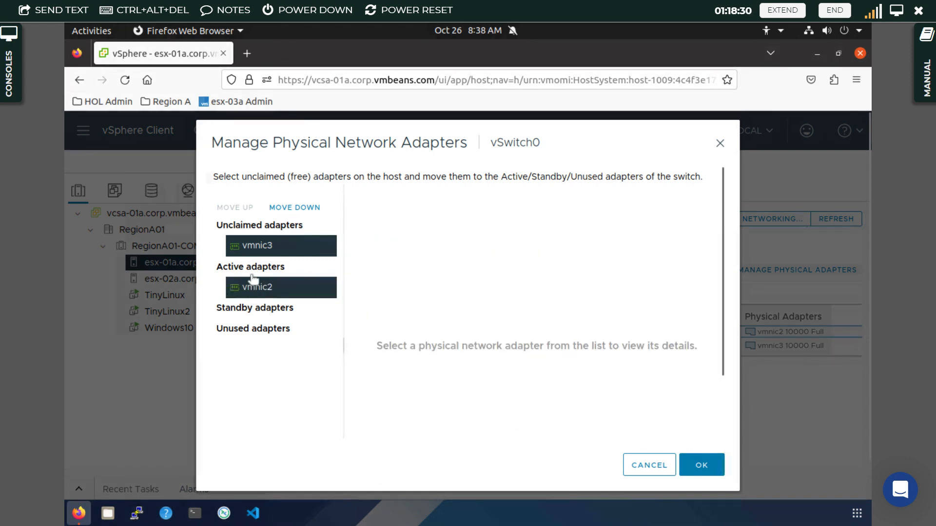
left_click(270, 295, "ctrl")
left_click(270, 292, "ctrl")
left_click(252, 290, "ctrl")
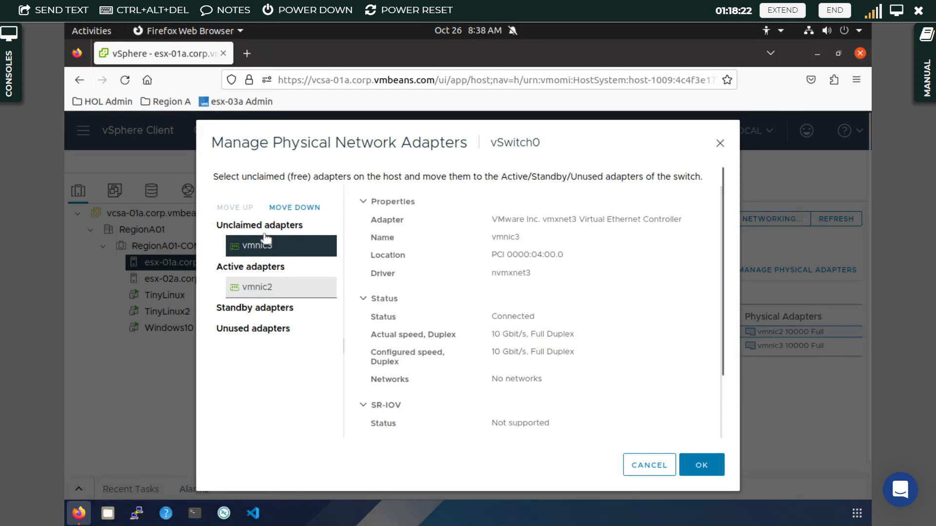
left_click(283, 248, "ctrl")
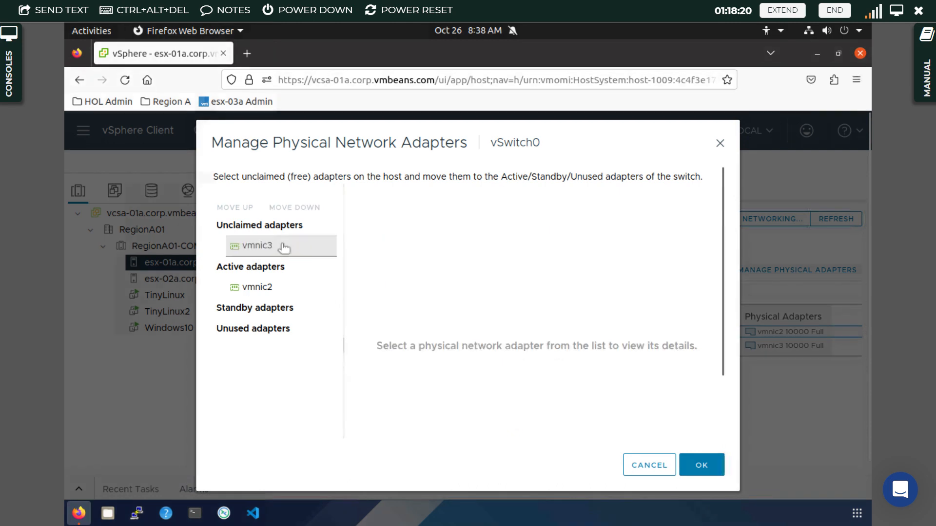
left_click(256, 287)
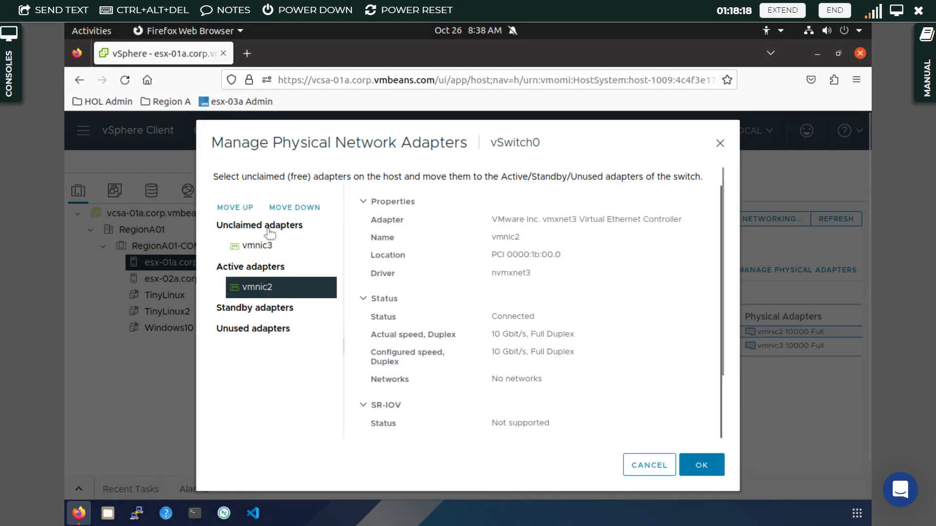
left_click(247, 208)
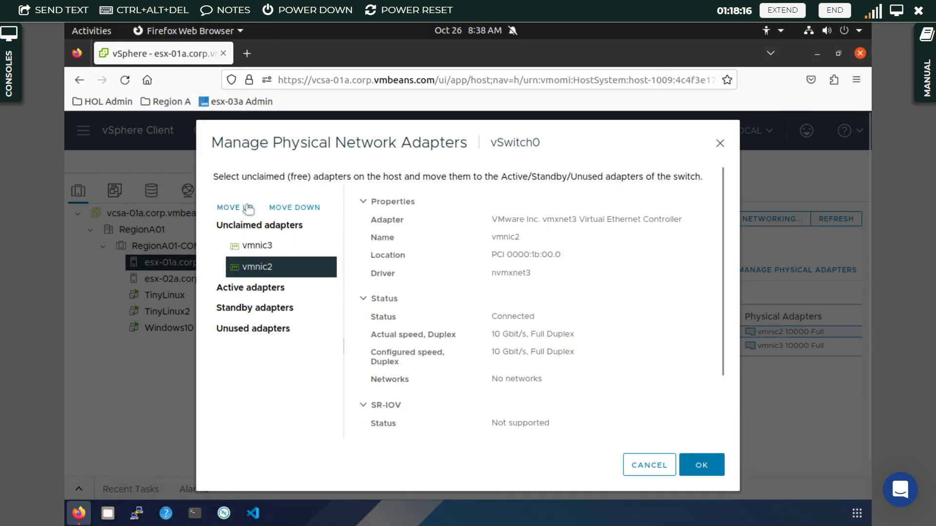
left_click(692, 466)
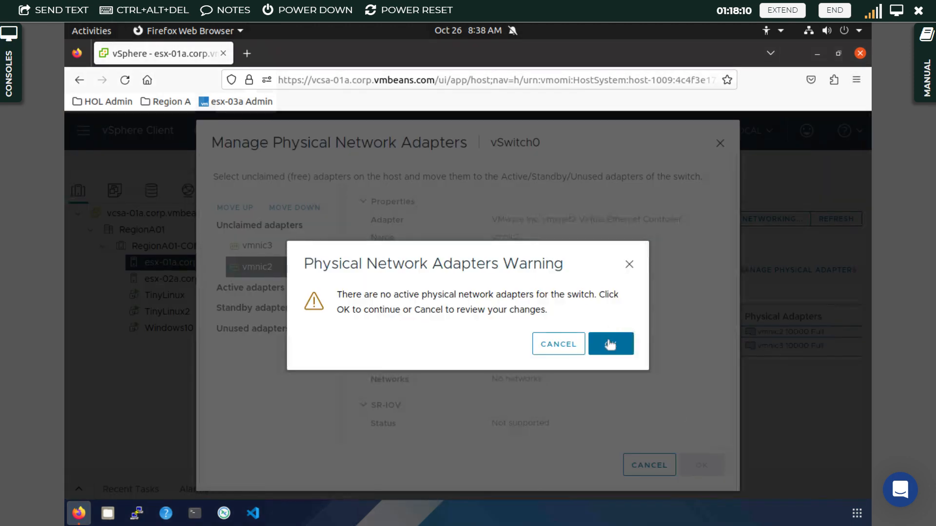
left_click(610, 344)
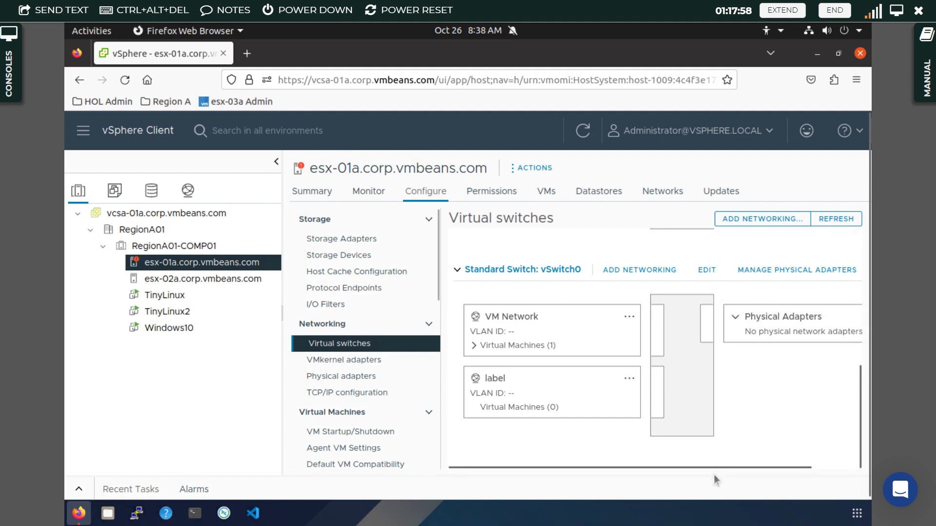
- Try to remove standard switch vSwitch0 from the host and dismiss the resulting notification
left_click(819, 466)
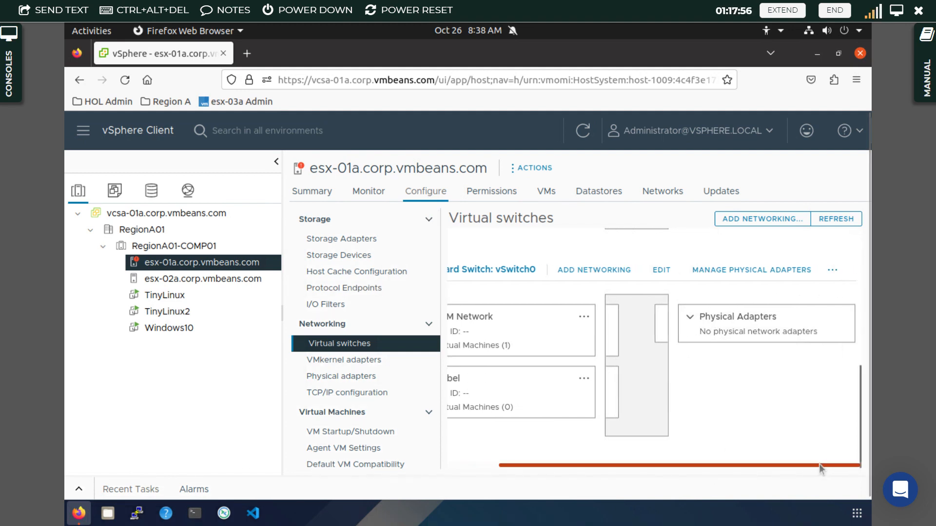
left_click(833, 271)
left_click(727, 338)
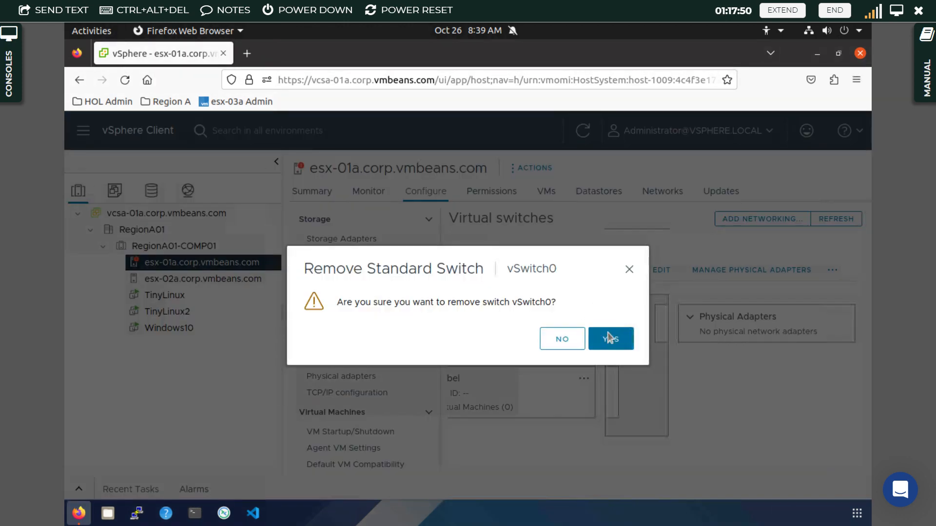
left_click(608, 336)
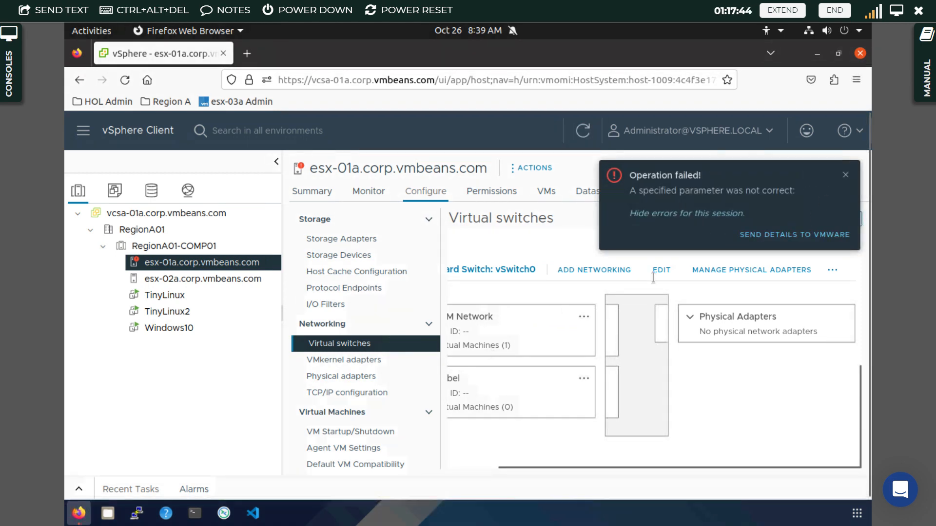
left_click(845, 175)
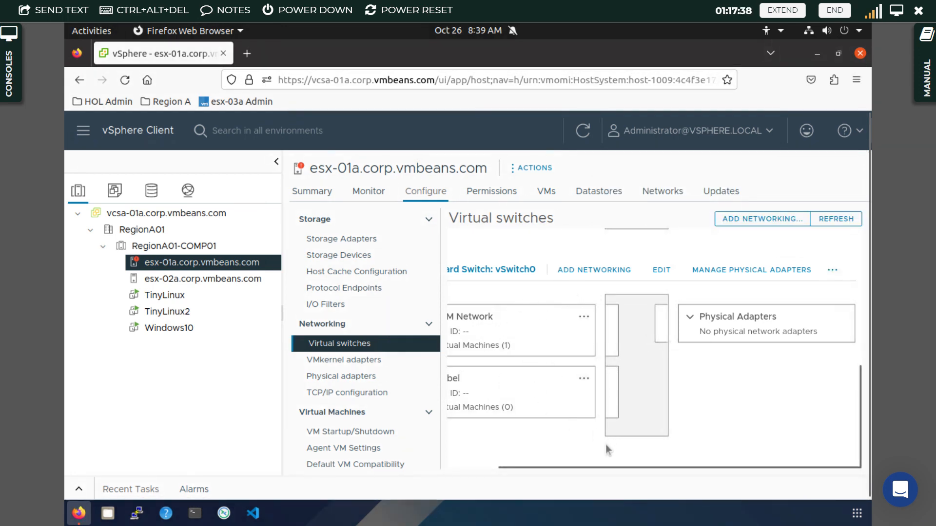
left_click_drag(585, 472, 464, 463)
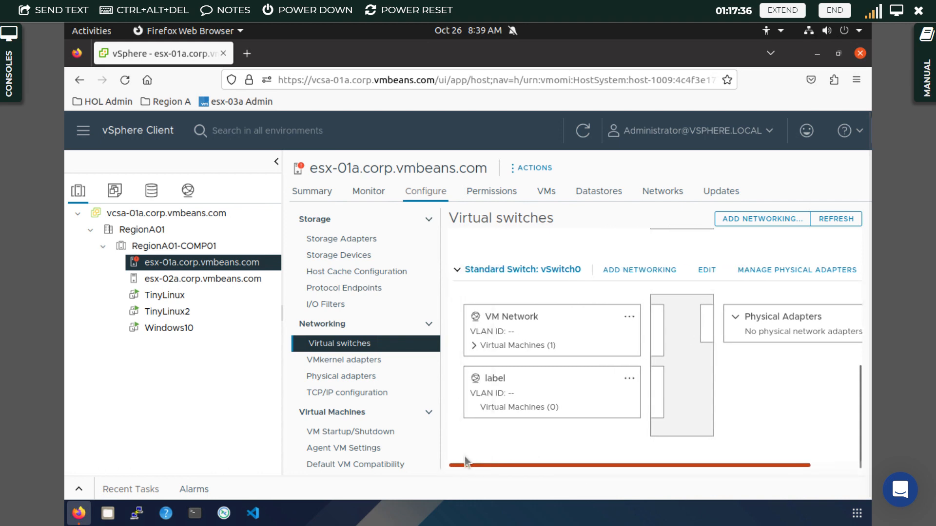
- Show which virtual machine is connected to vSwitch0's VM Network port group and view its available actions
left_click_drag(500, 350, 480, 352)
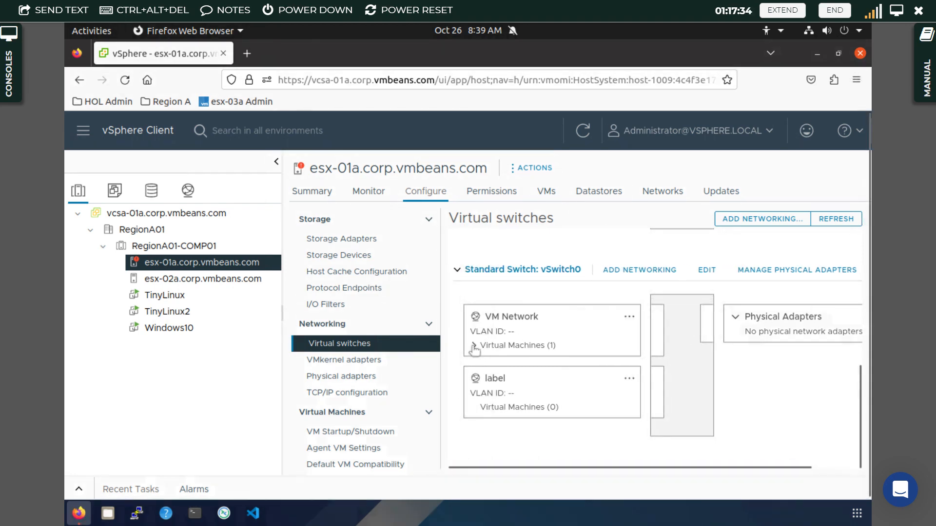
left_click(473, 346)
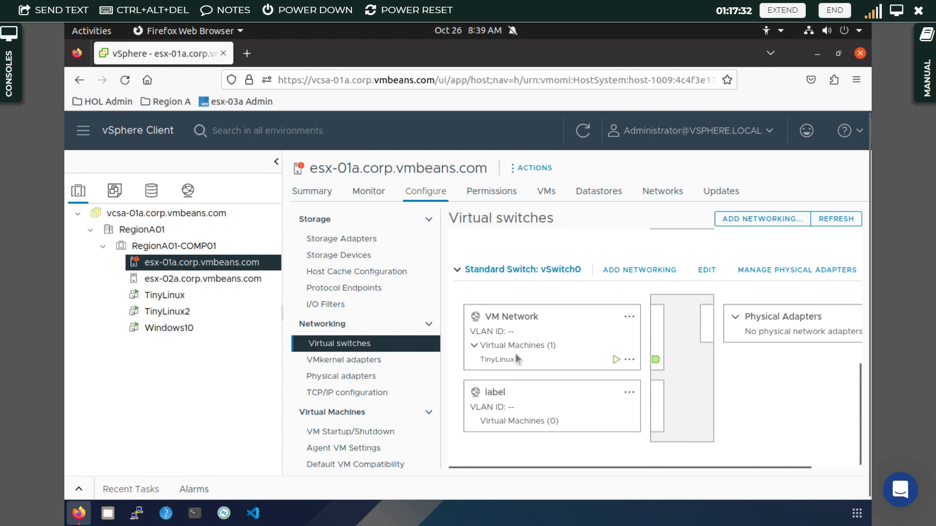
left_click(628, 360)
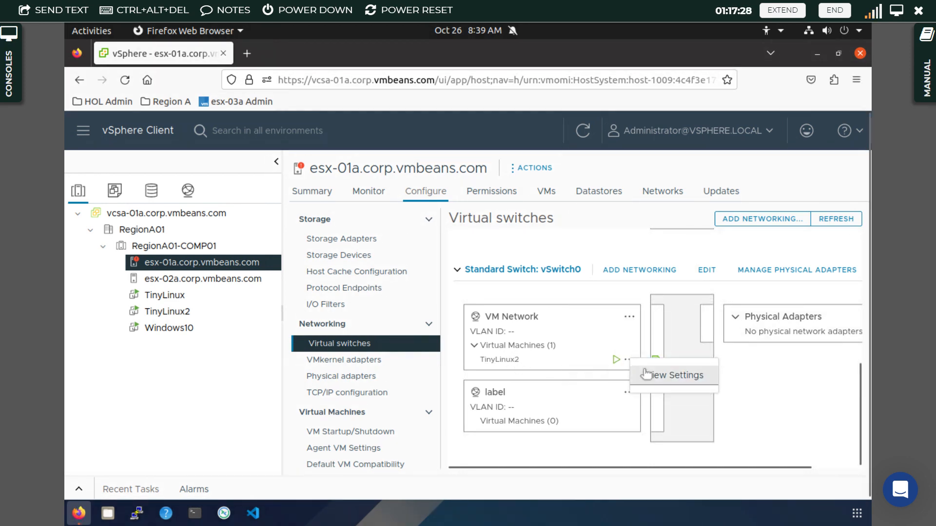
- Set up a migration of TinyLinux2 that changes both compute resource and storage, with esx-02a.corp.vmbeans.com in RegionA01-COMP01 as the destination host
right_click(168, 313)
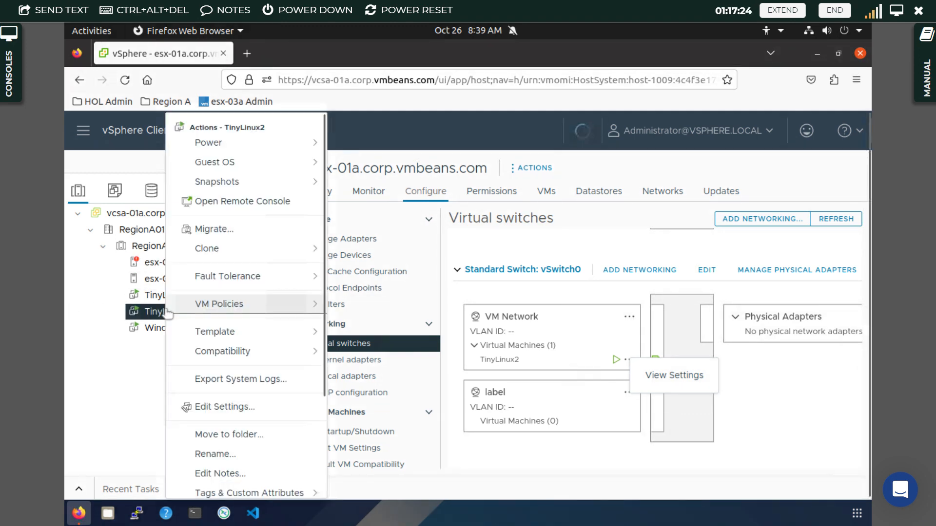
left_click(217, 230)
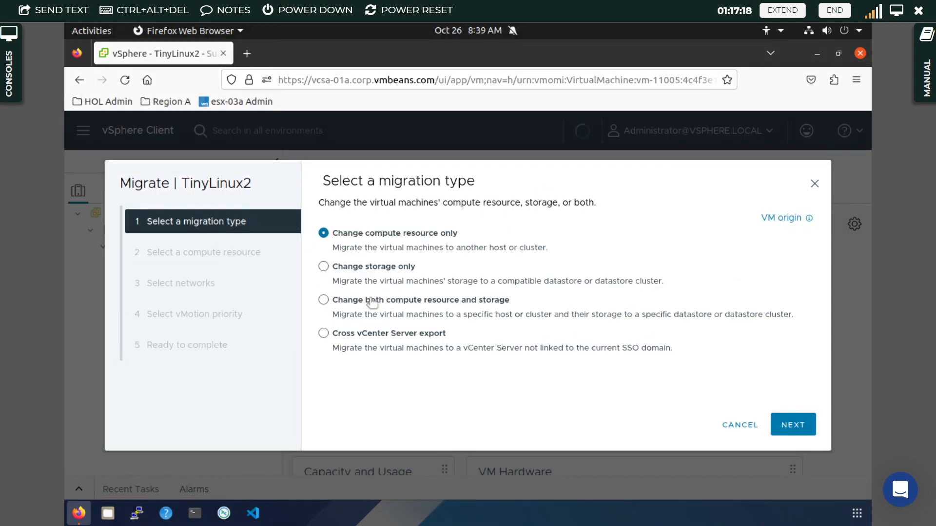
left_click(372, 301)
left_click(806, 423)
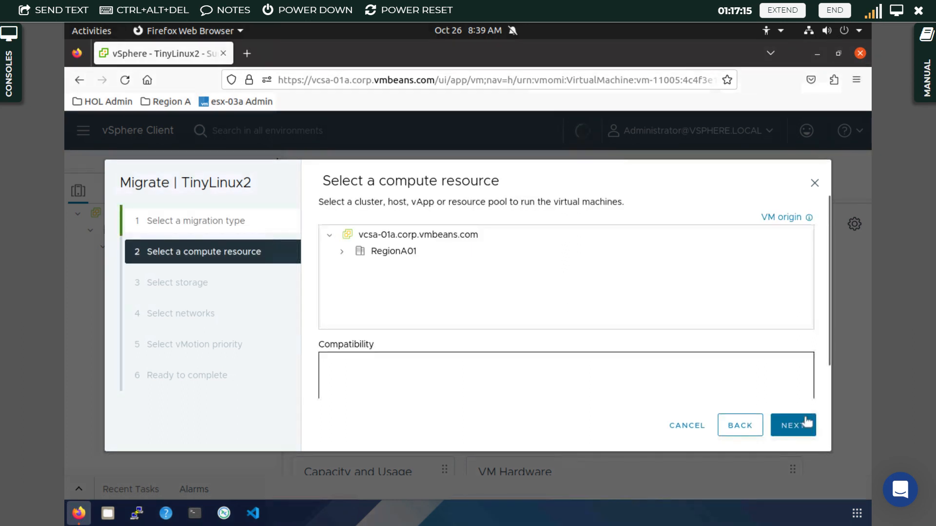
left_click(342, 251)
left_click(354, 268)
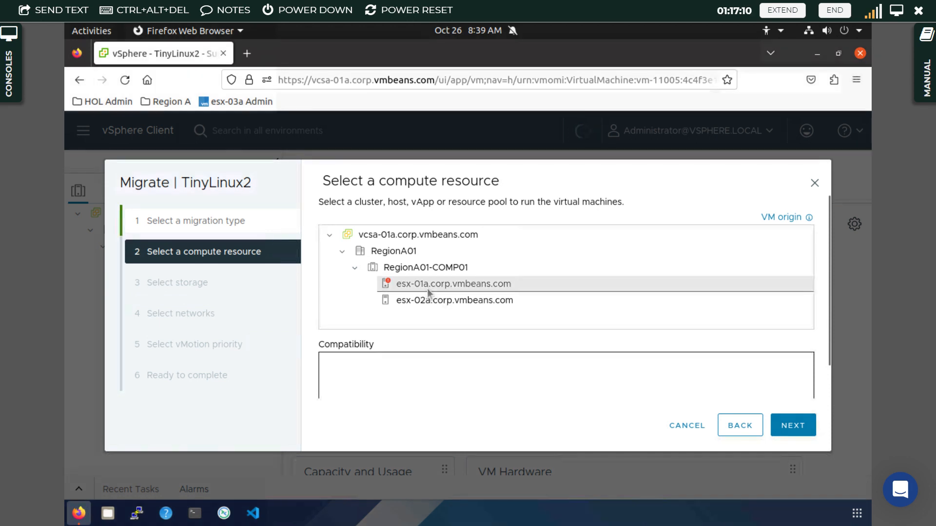
left_click(429, 302)
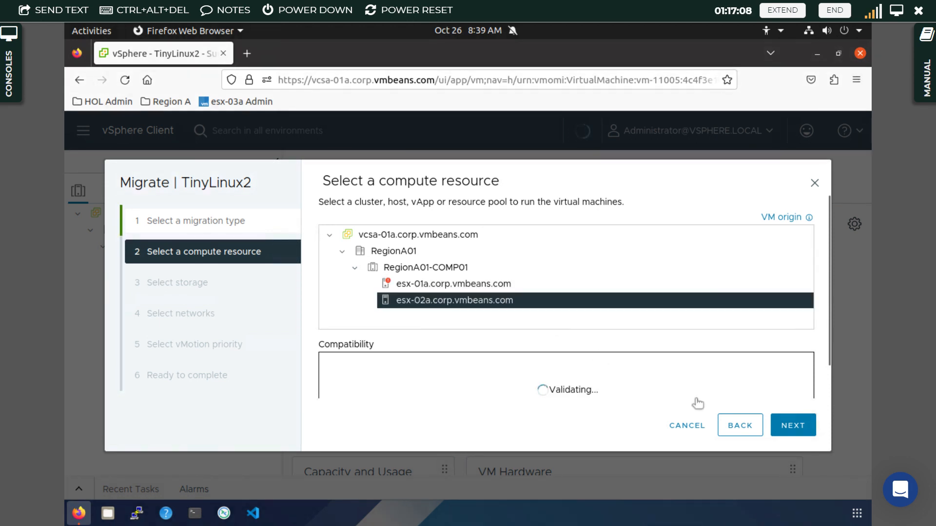
left_click(786, 431)
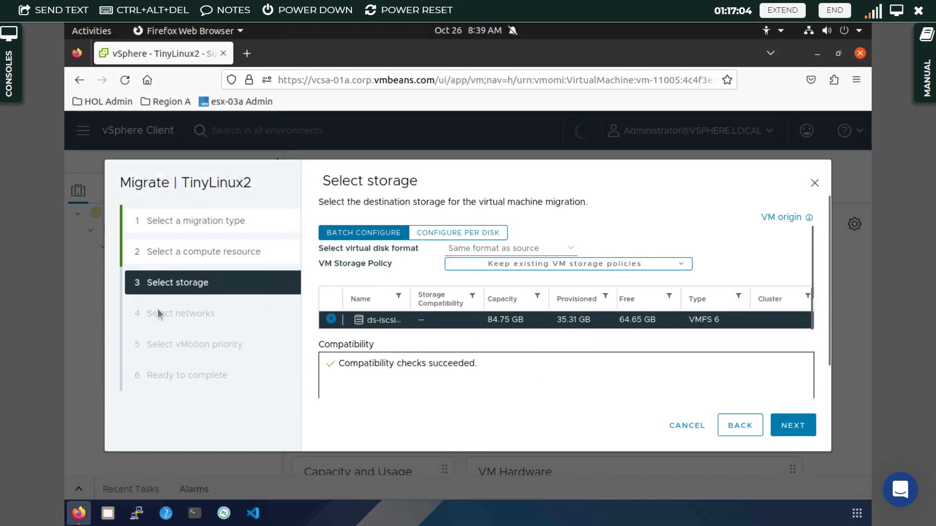
- Keep the ds-iscsi01 datastore, set the destination network to ESXi-RegionA01-vDS-COMP, keep high vMotion priority, and start the TinyLinux2 migration
left_click(800, 426)
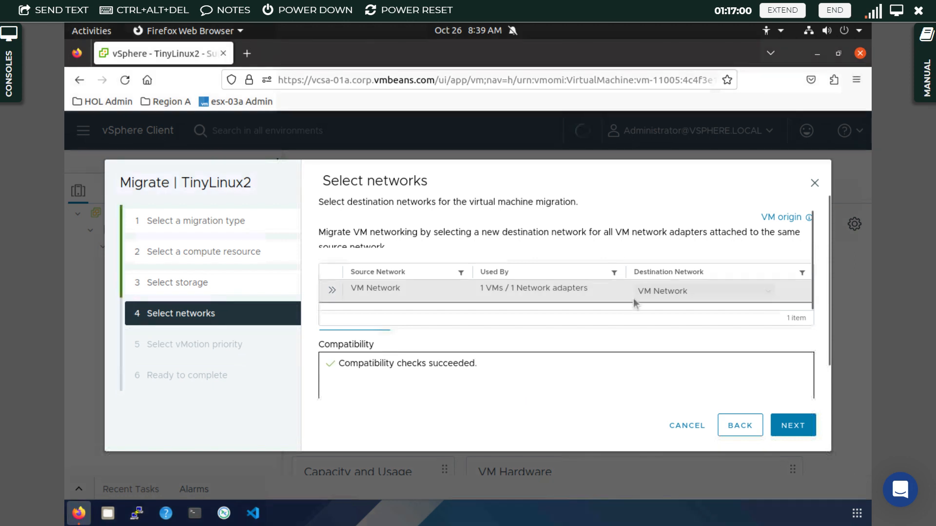
left_click(683, 292)
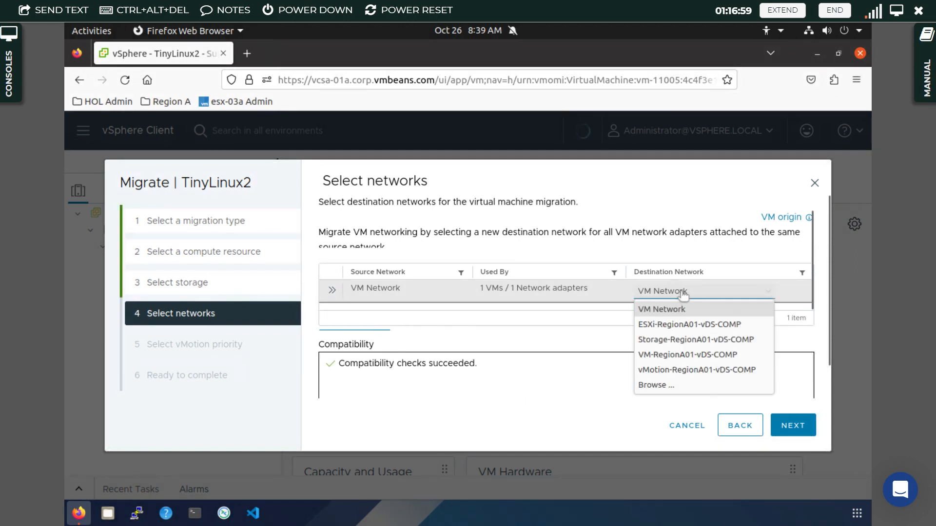
left_click(685, 325)
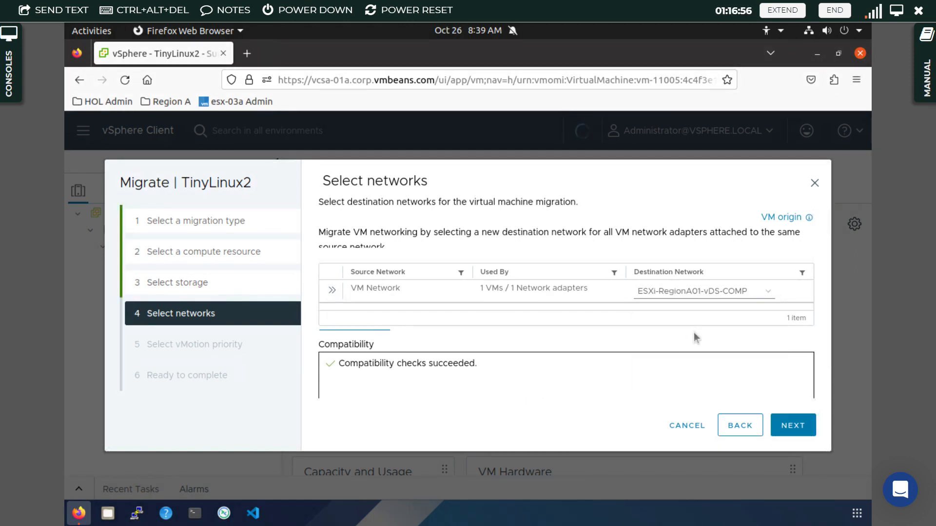
left_click(808, 429)
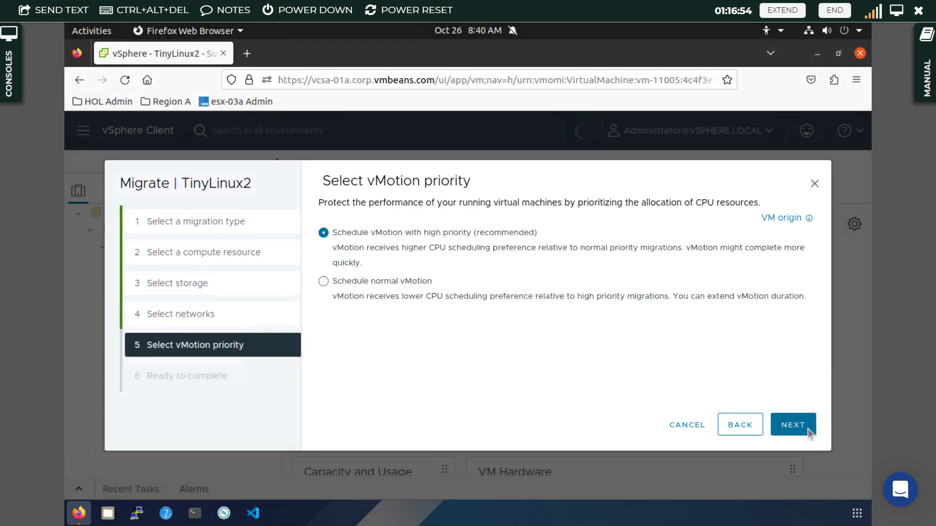
left_click(808, 428)
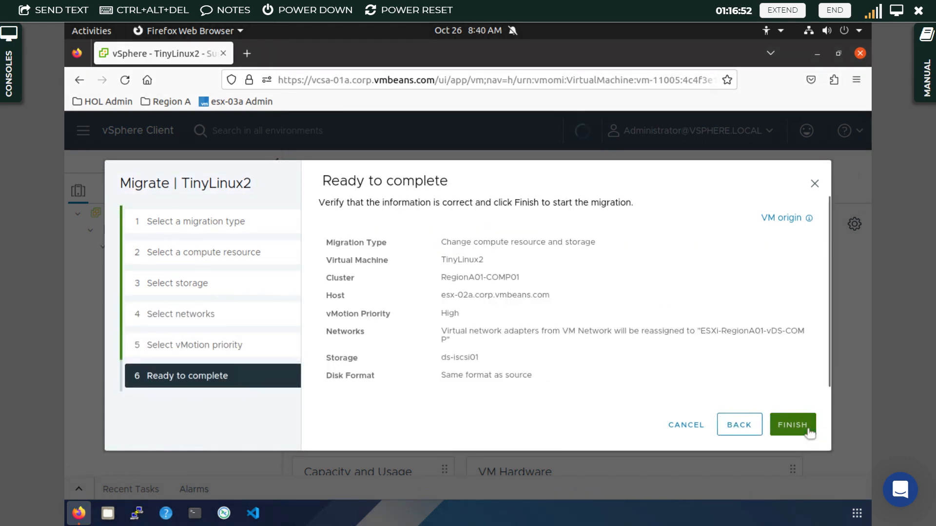
left_click(809, 431)
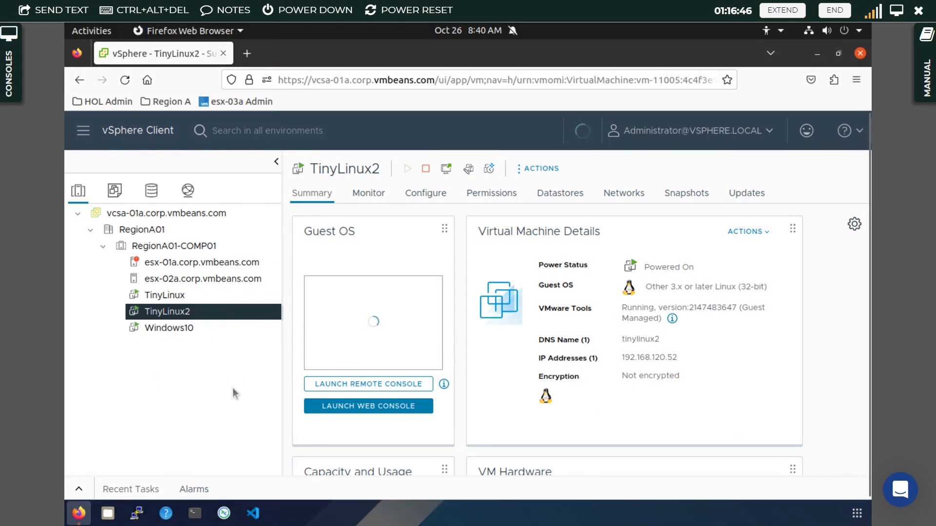
- Expand vSwitch0 among the virtual switches of esx-01a.corp.vmbeans.com and check the TinyLinux2 relocation in the recent tasks
left_click(163, 262)
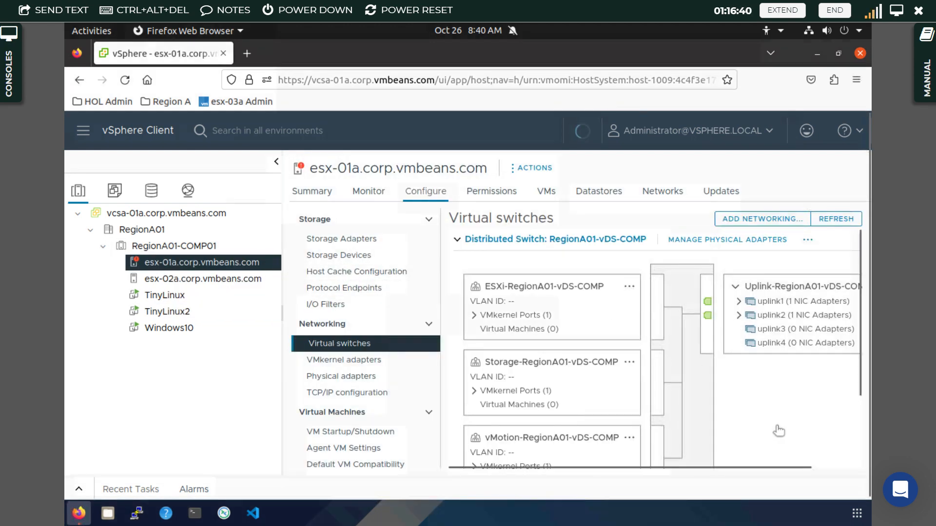
scroll(779, 430, "down", 1)
scroll(779, 431, "down", 4)
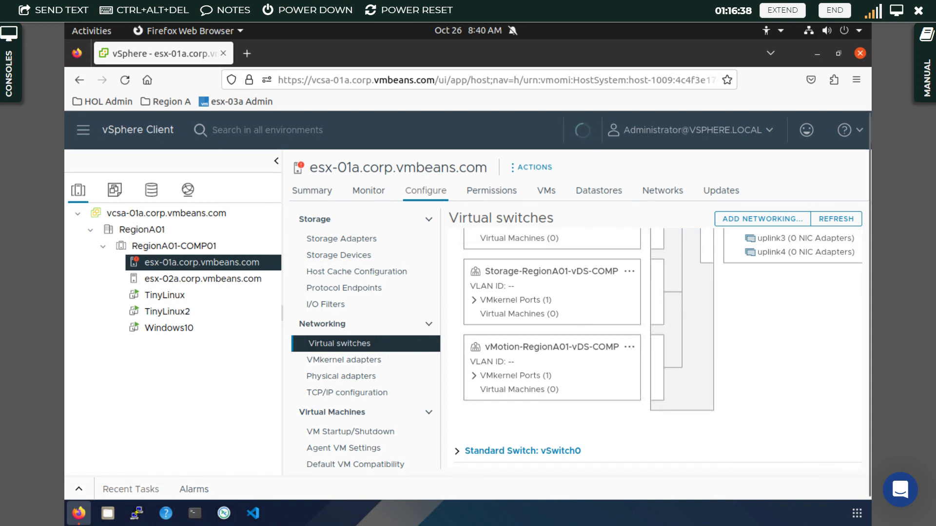
left_click(457, 449)
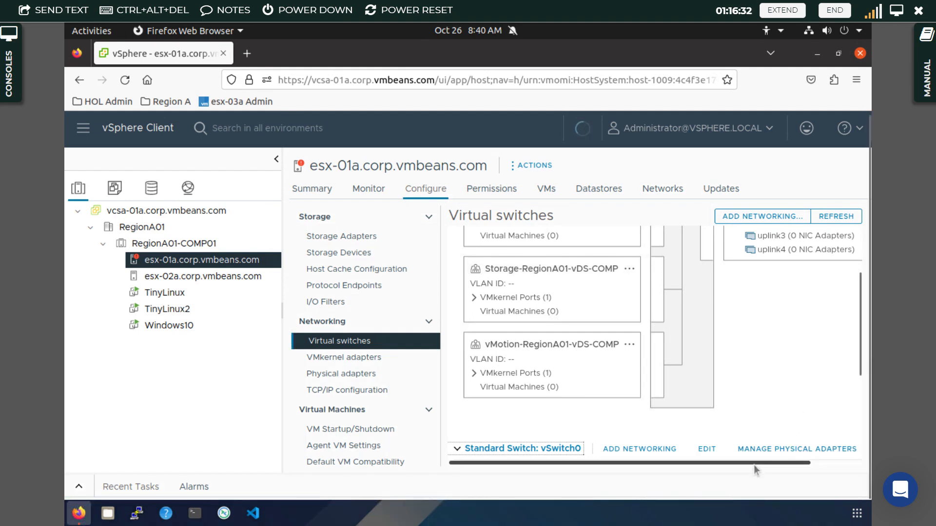
left_click_drag(779, 462, 828, 463)
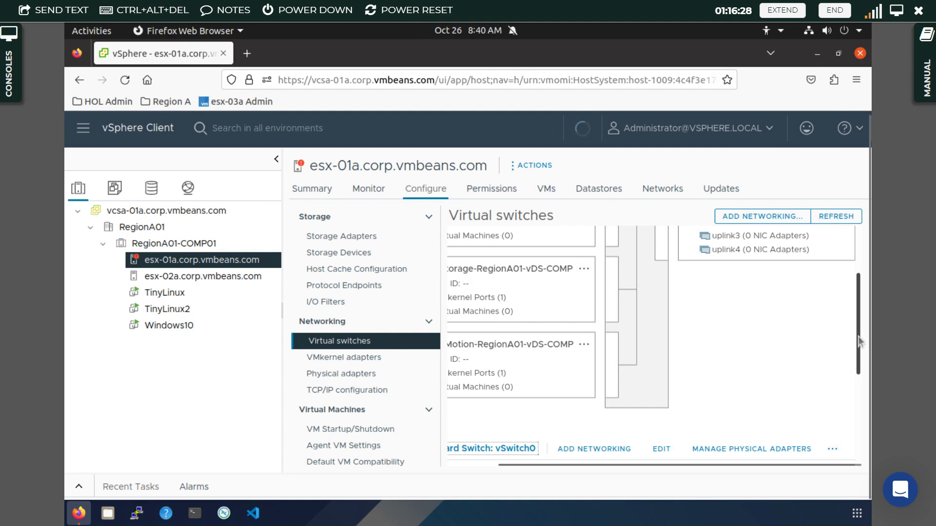
left_click_drag(859, 339, 854, 439)
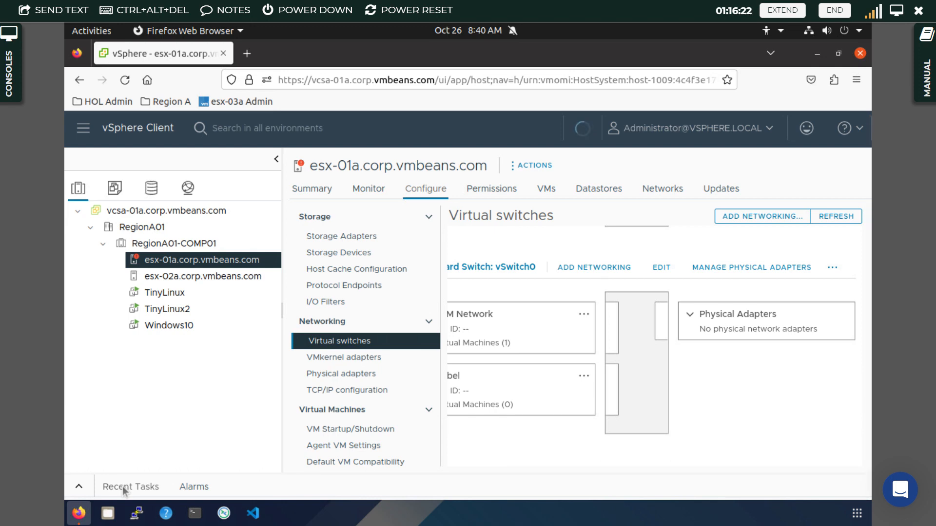
left_click(78, 486)
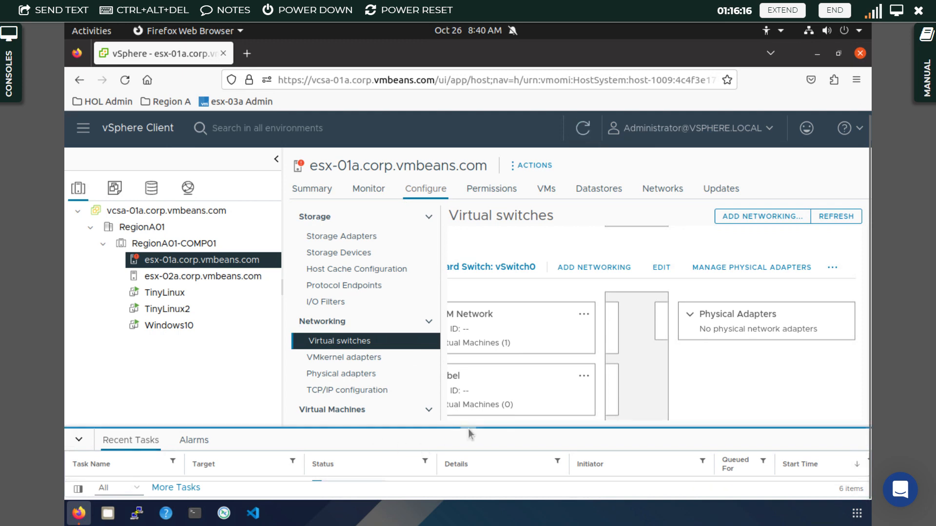
left_click_drag(468, 428, 471, 374)
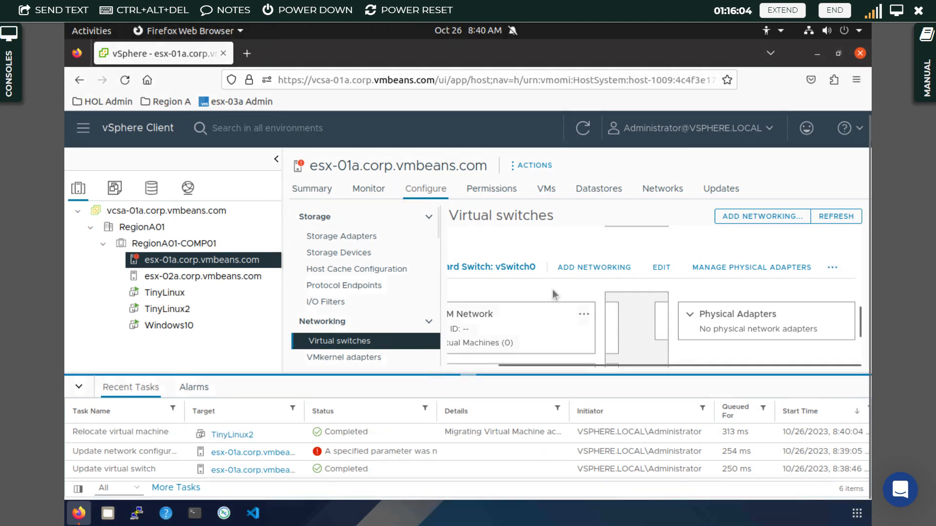
- Remove standard switch vSwitch0 from the host, confirm the removal, and collapse the recent tasks list
left_click(833, 272)
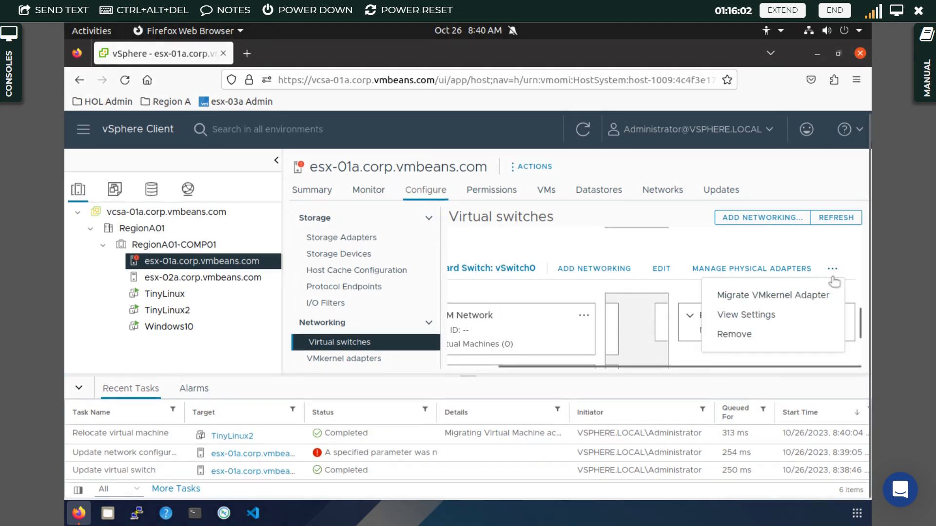
left_click(748, 335)
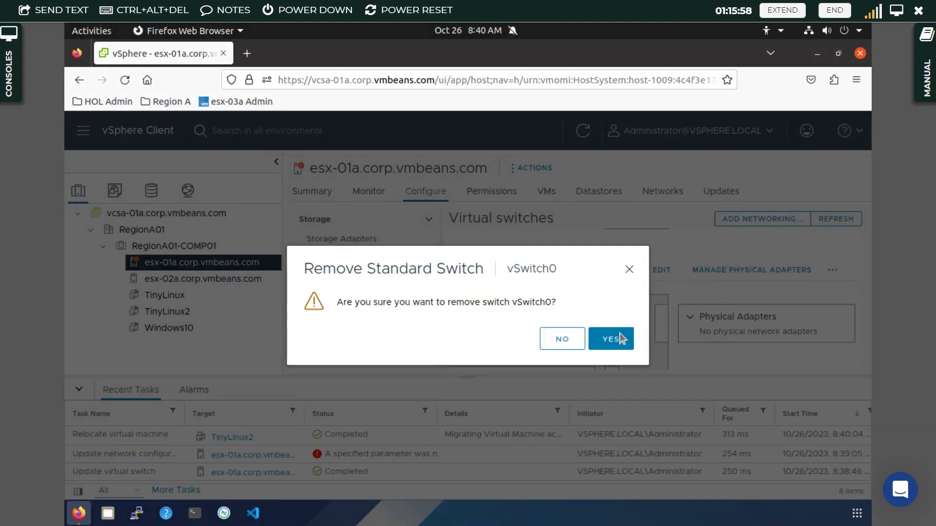
left_click(610, 339)
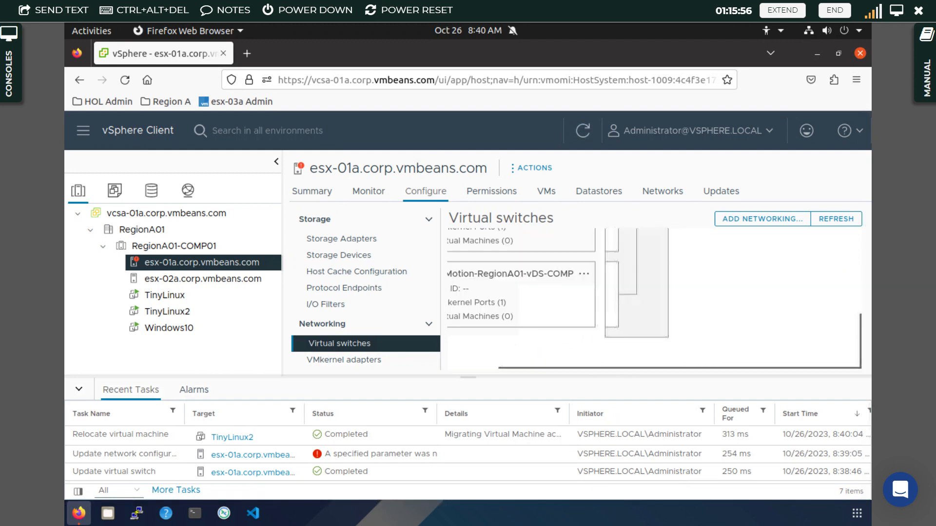
left_click(77, 391)
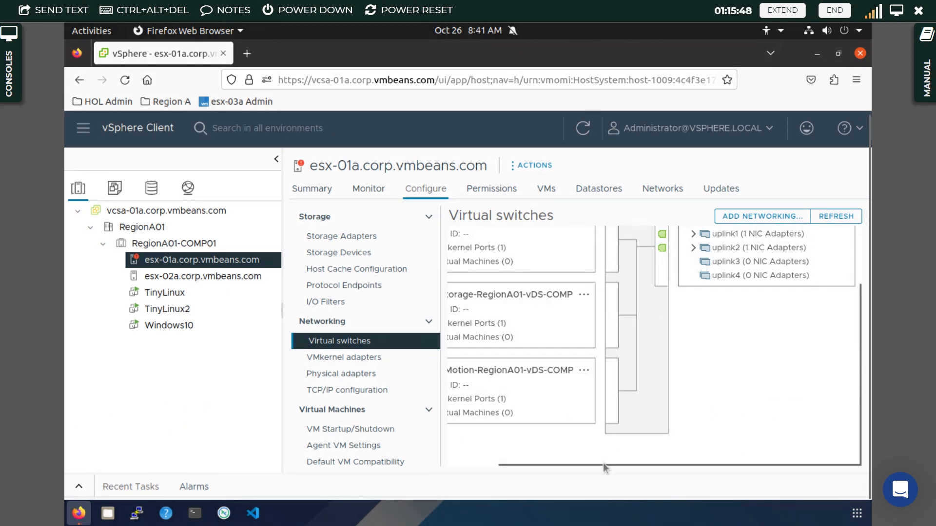
left_click_drag(601, 464, 449, 463)
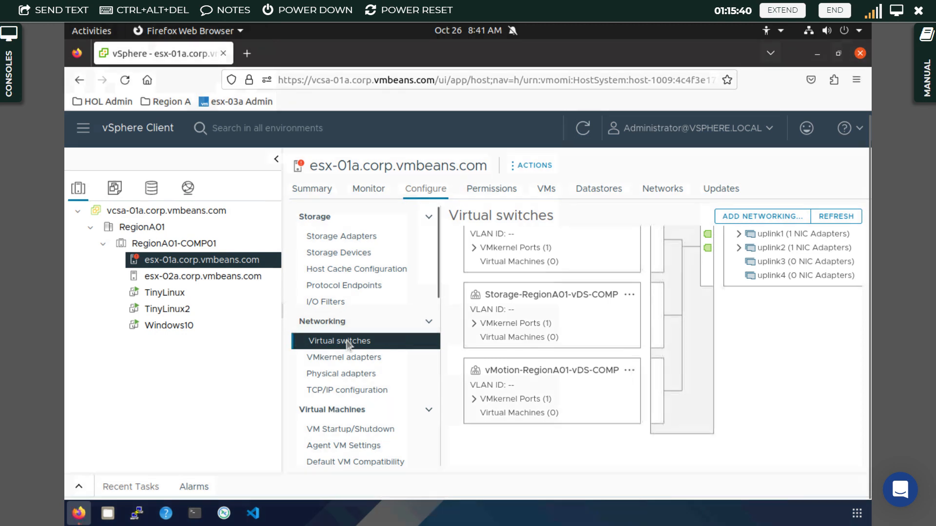
- Start adding networking to esx-01a.corp.vmbeans.com: a virtual machine port group on a new standard switch with an MTU of 1500 bytes
right_click(151, 262)
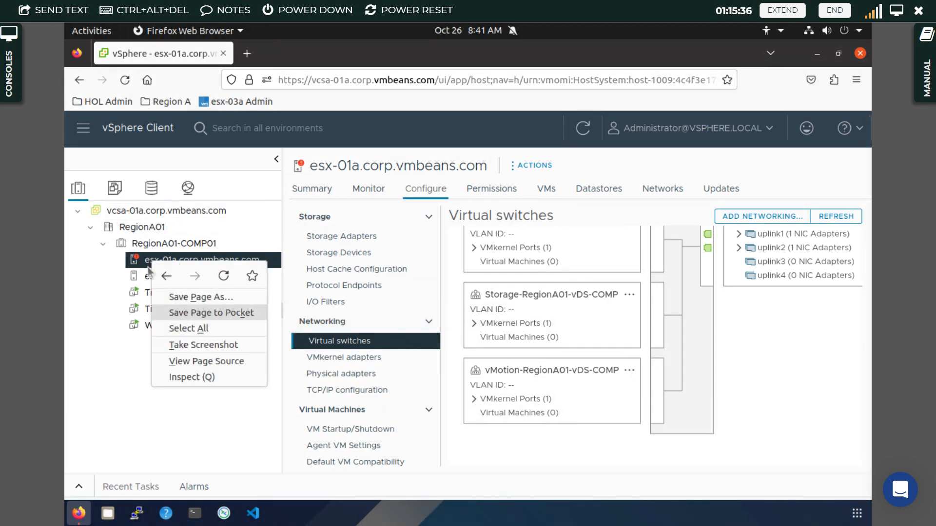
left_click(142, 264)
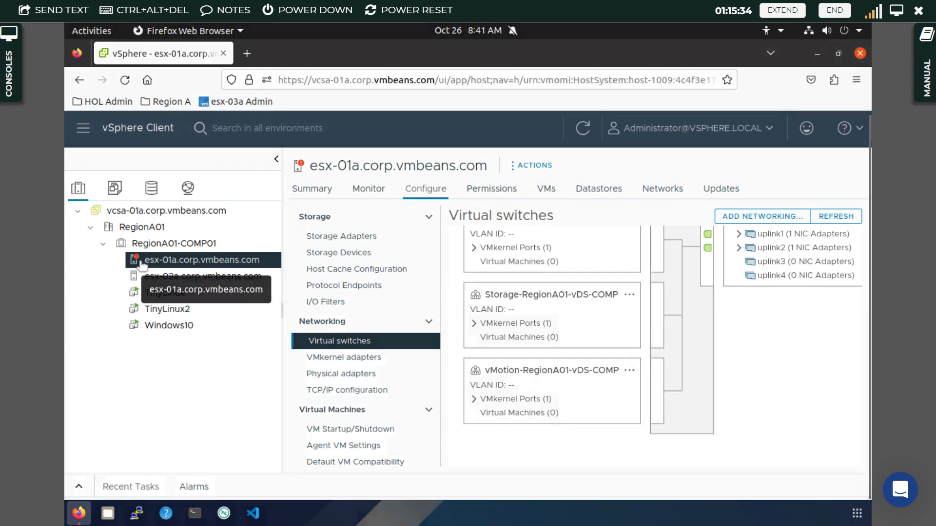
right_click(141, 264)
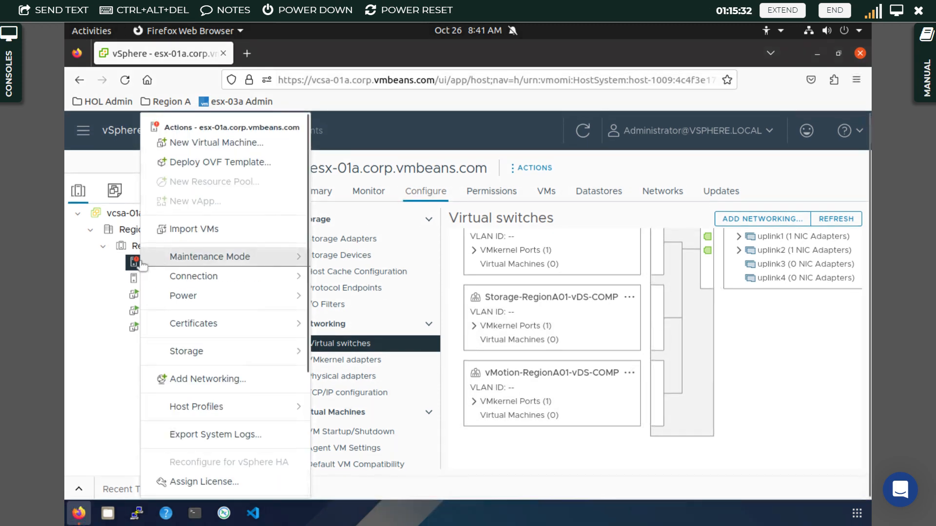
left_click(233, 380)
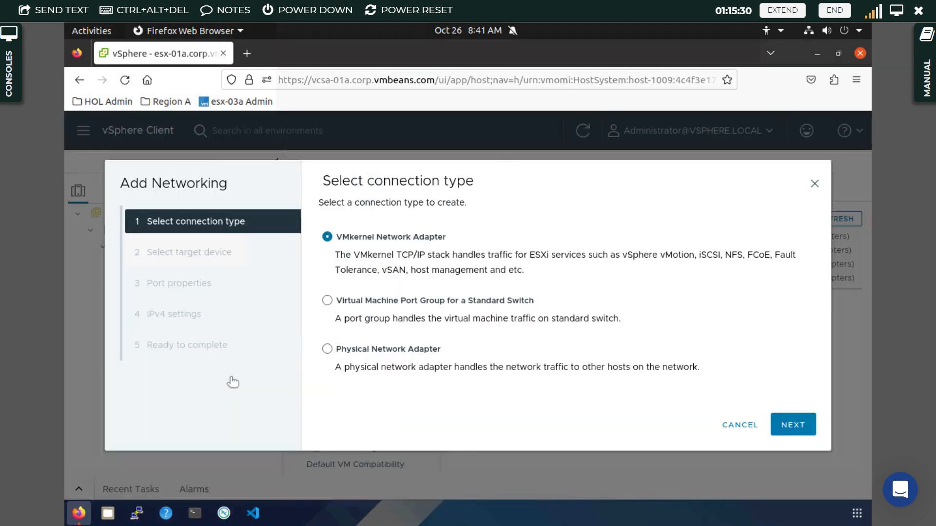
left_click(387, 302)
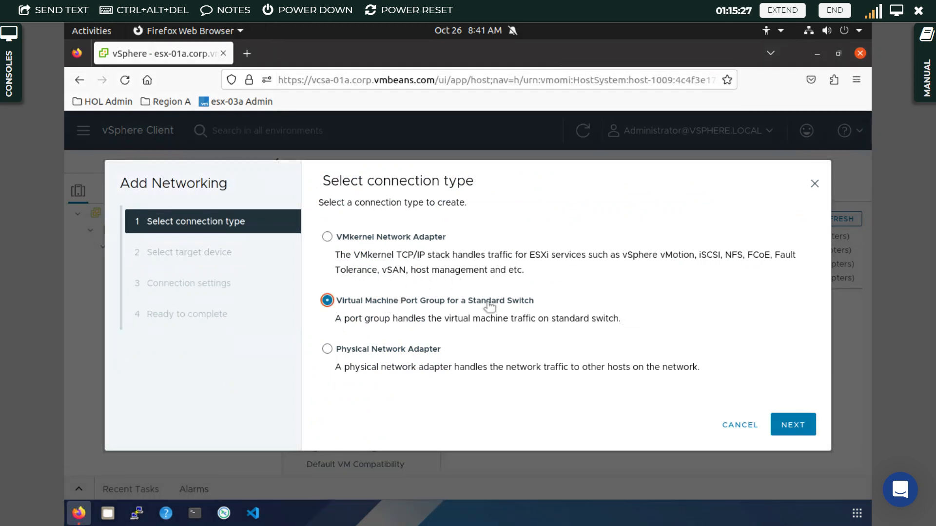
left_click(786, 426)
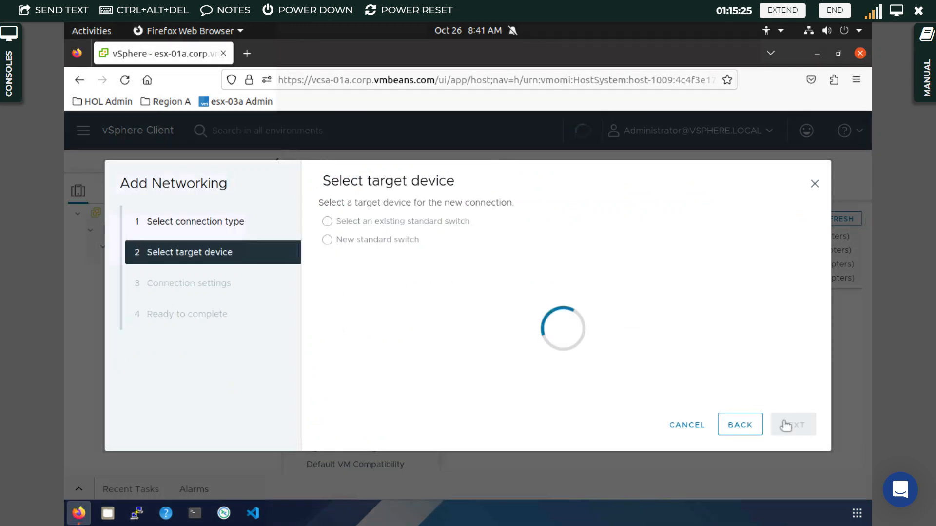
left_click(327, 239)
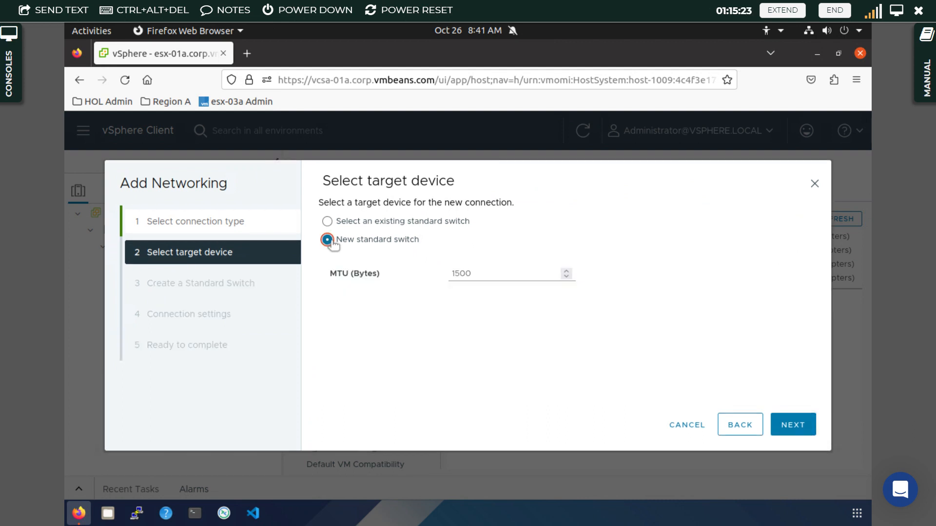
left_click(792, 425)
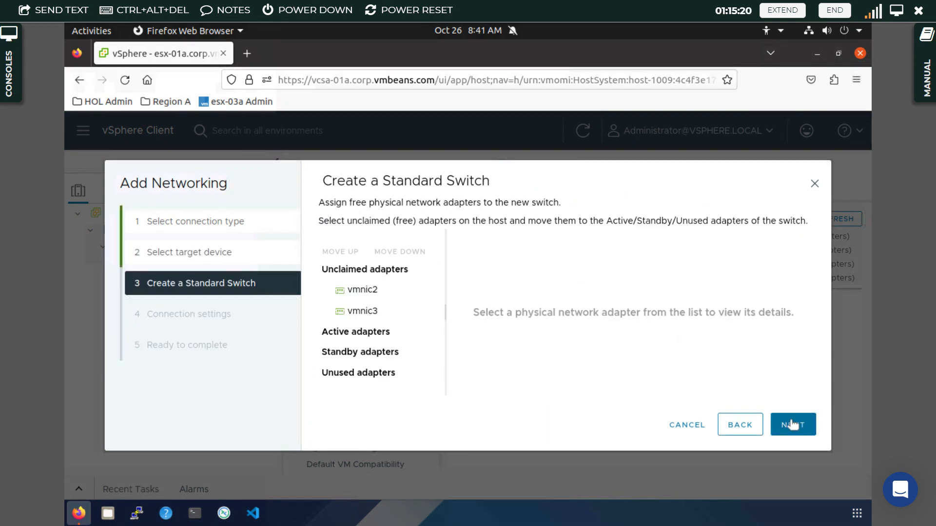
- Assign the unclaimed adapter vmnic2 to the active adapters of the new standard switch
left_click(359, 288)
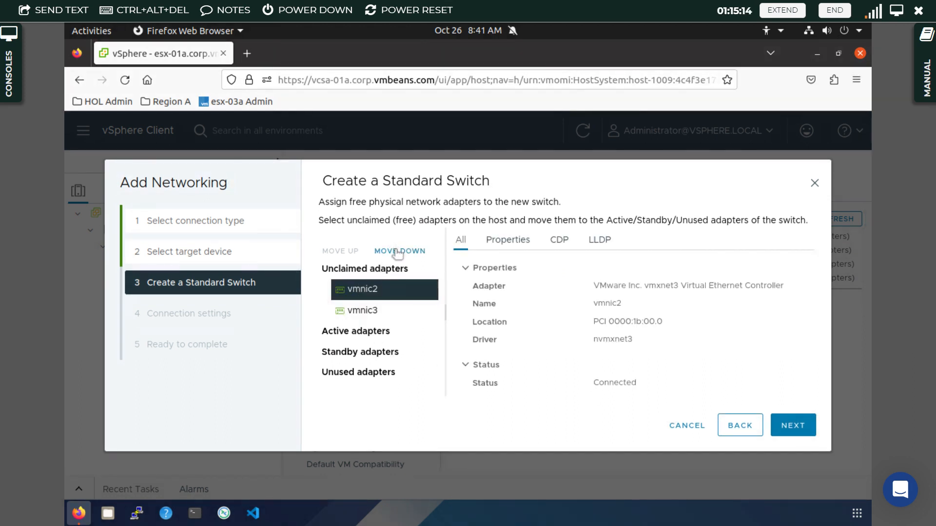
left_click(398, 252)
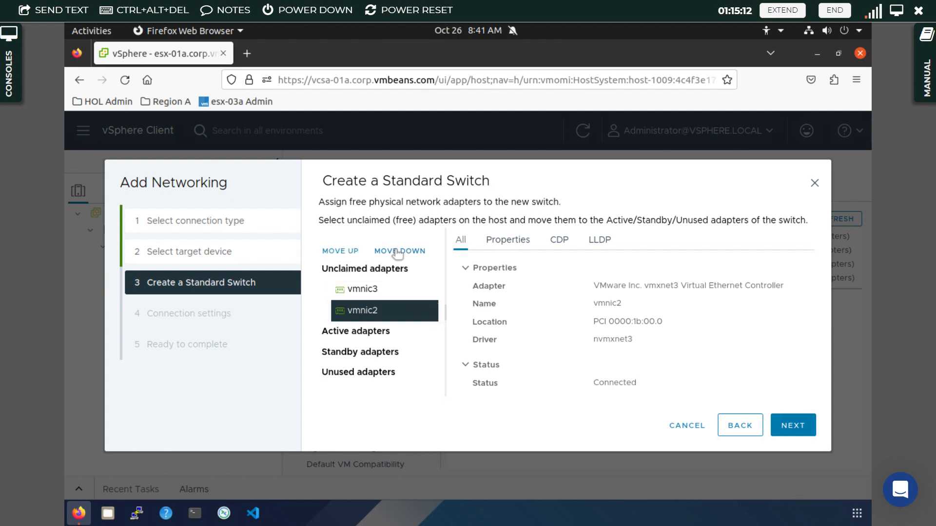
left_click(398, 251)
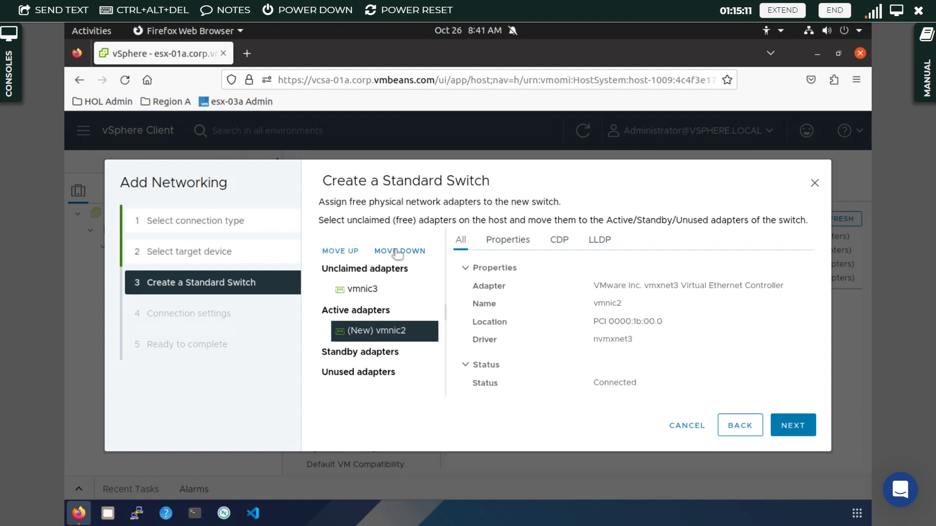
- Add vmnic3 to the selection and shift both adapters down together, vmnic3 to standby and vmnic2 to unused
left_click(360, 291, "ctrl")
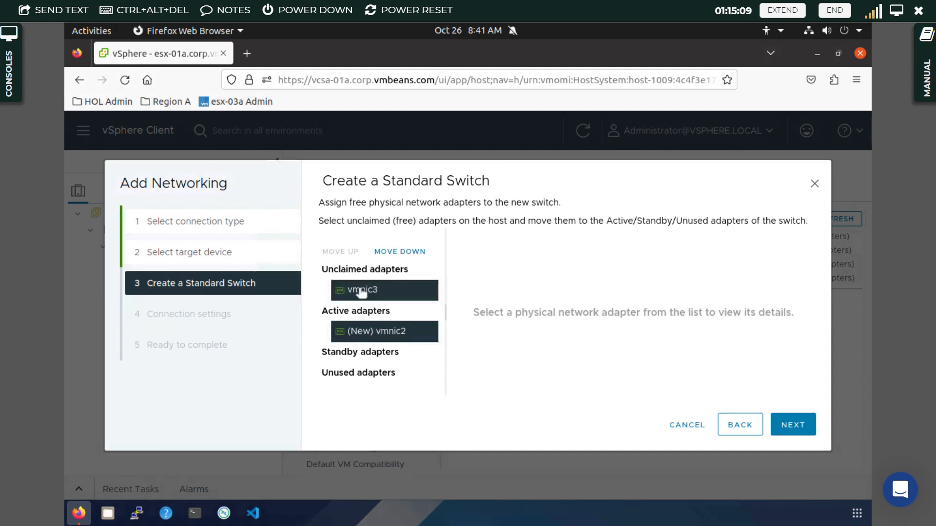
left_click(398, 251)
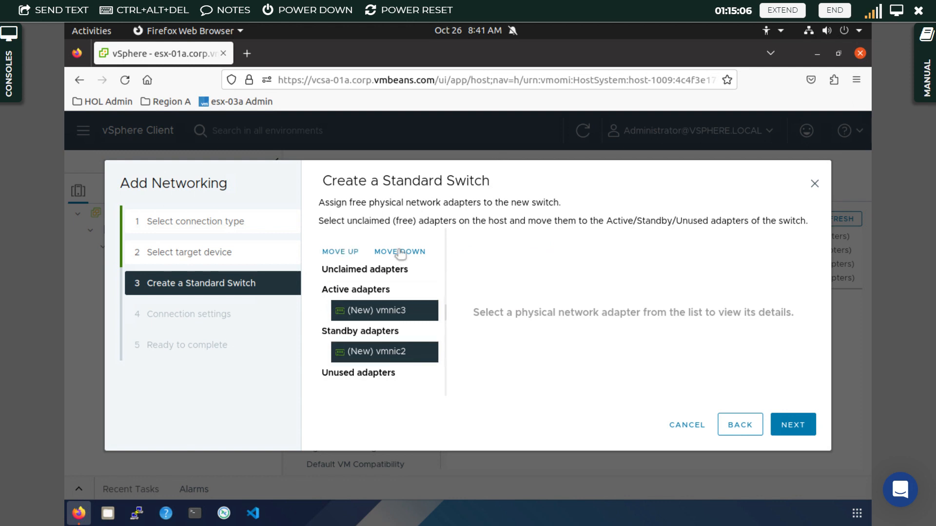
left_click(399, 252)
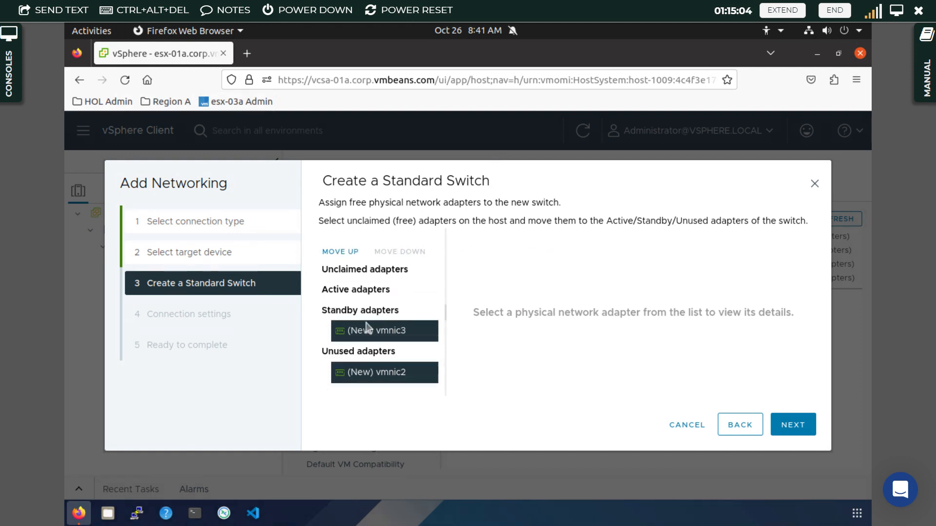
- Move vmnic3 and vmnic2 individually up to the active adapters and accept the adapter assignment
left_click(382, 329)
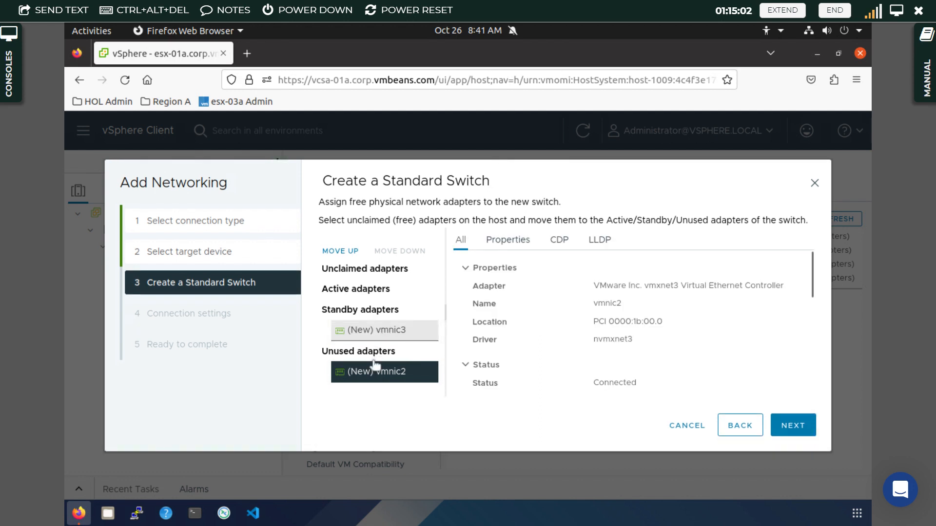
left_click(366, 382)
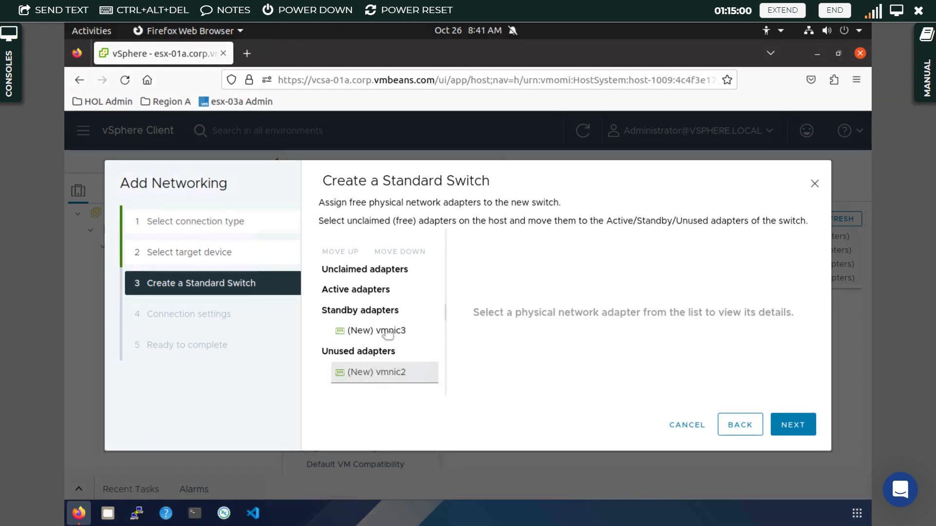
left_click(383, 335)
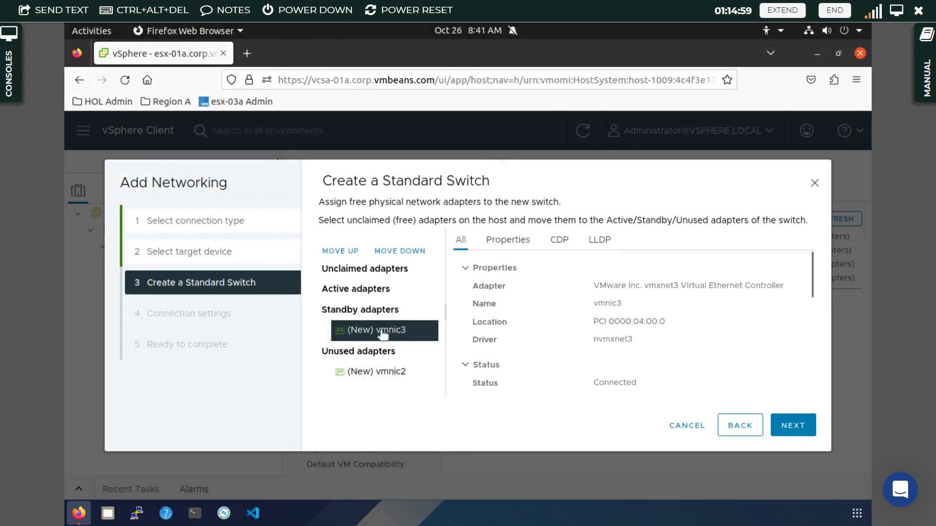
left_click(354, 251)
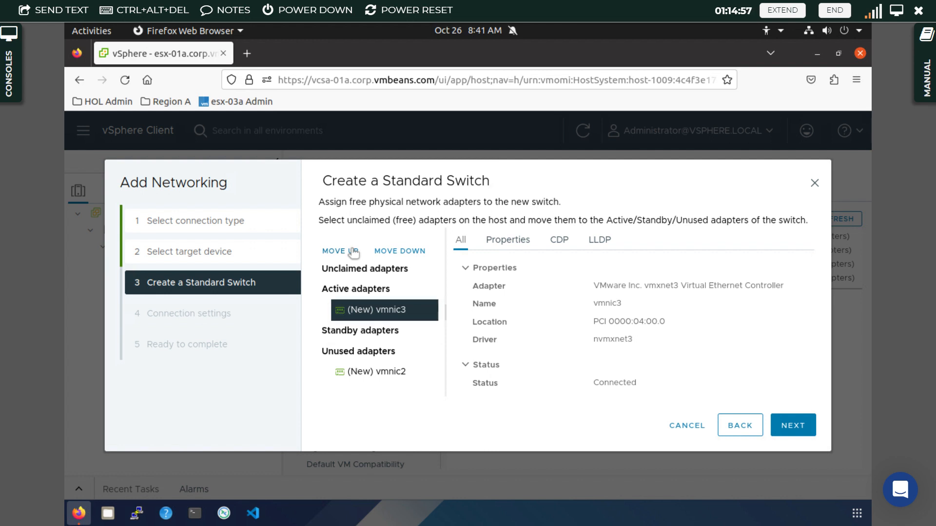
left_click(391, 312)
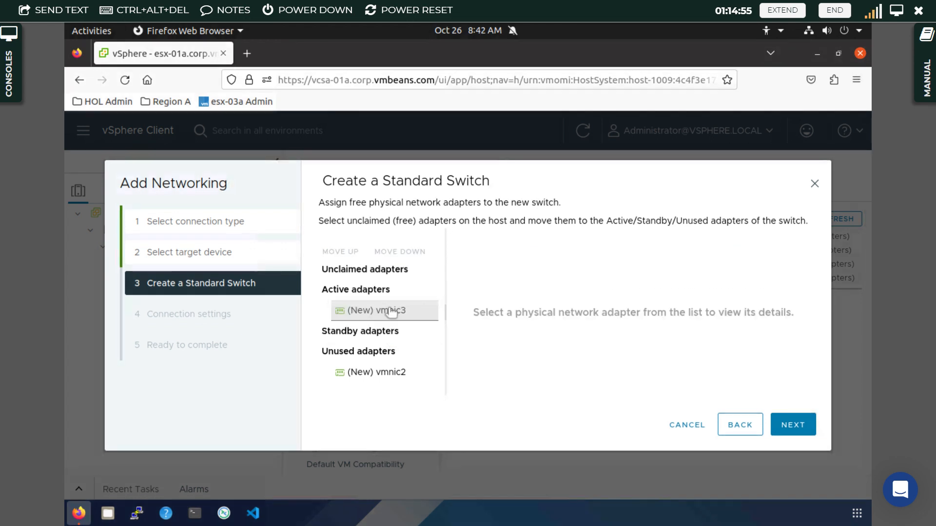
left_click(382, 375)
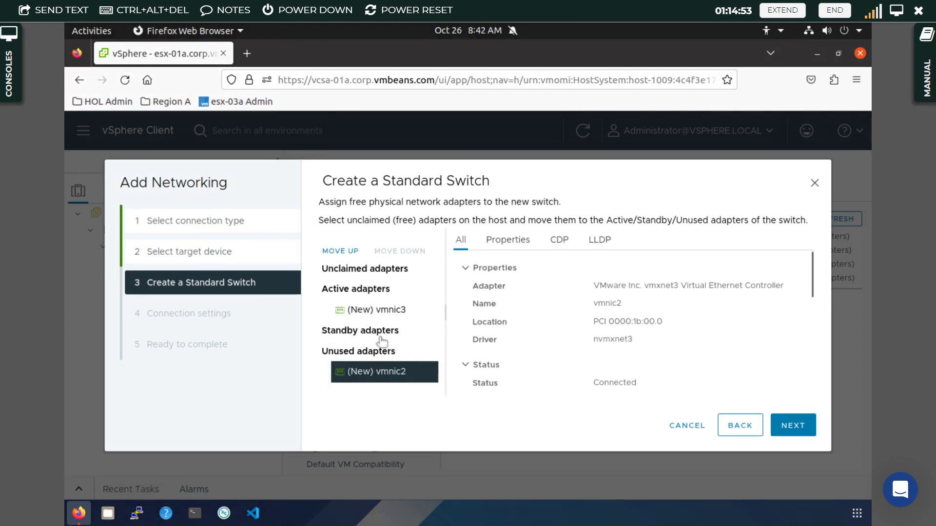
left_click(357, 251)
left_click(356, 251)
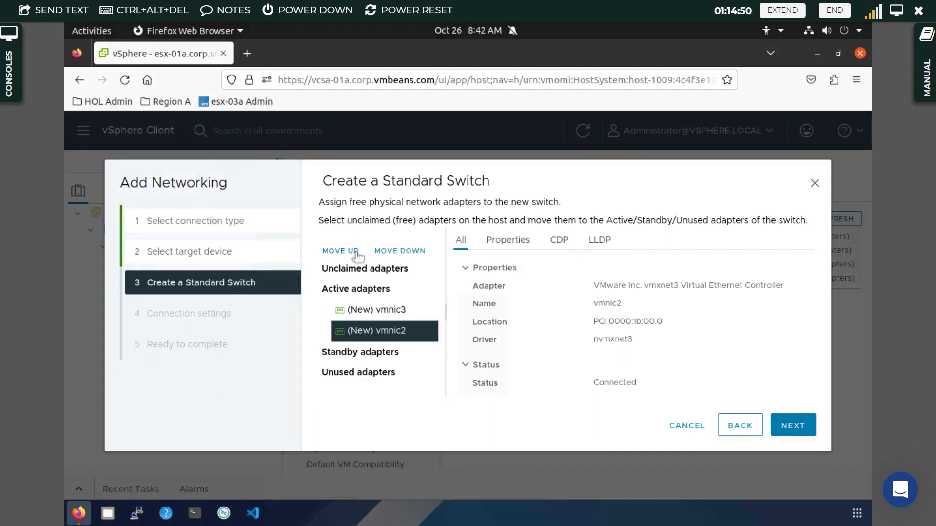
left_click(788, 427)
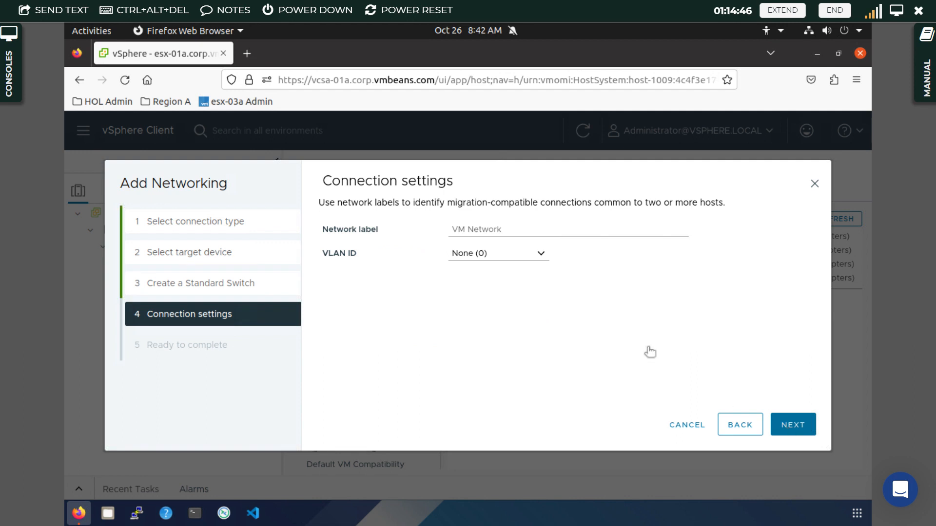
- Set the network label to Label, keep VLAN ID None (0), and finish creating the standard switch
left_click(468, 232)
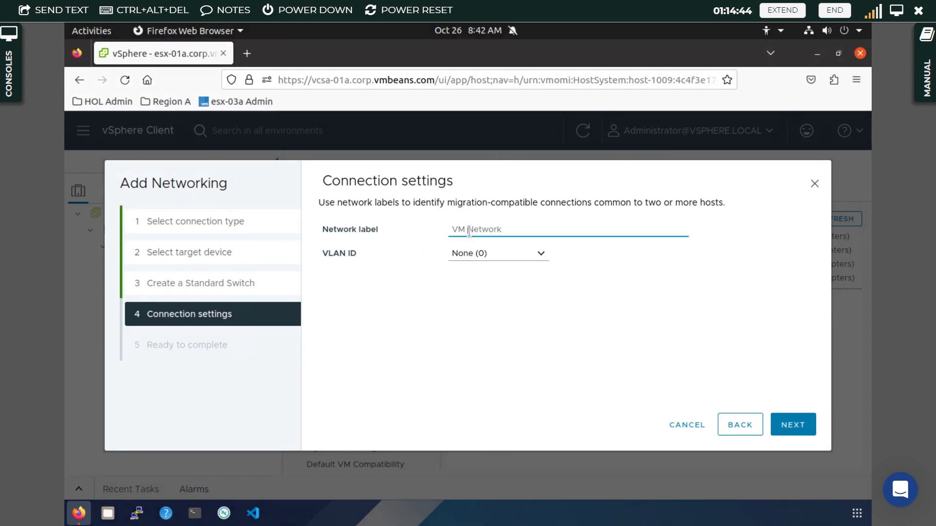
key("ctrl+a")
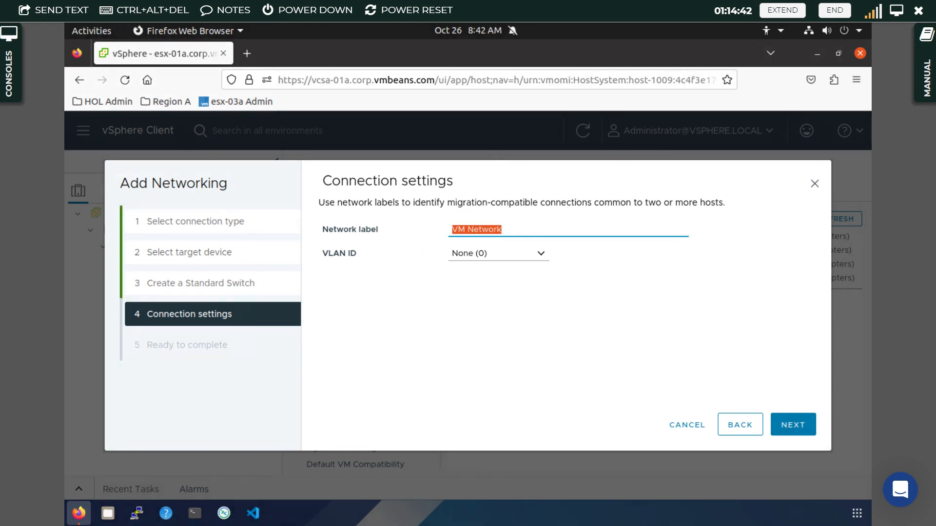
type("Label")
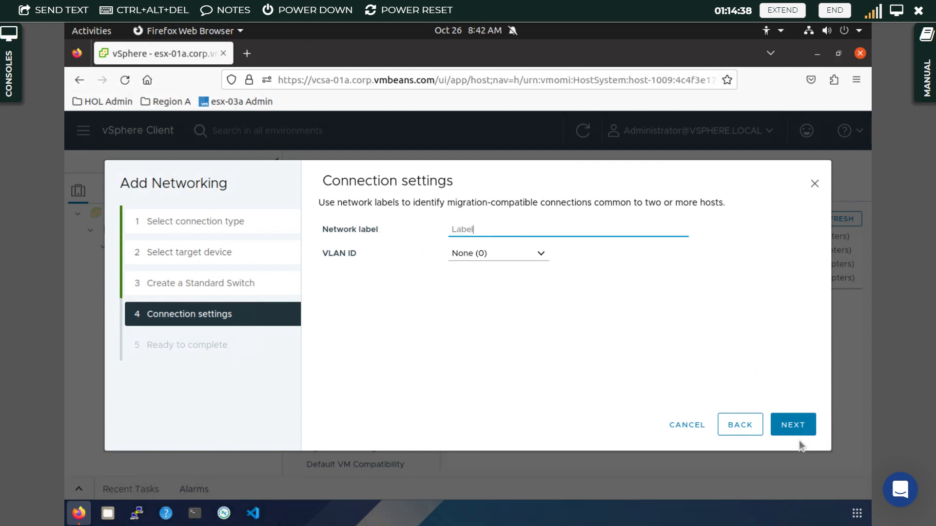
left_click(785, 434)
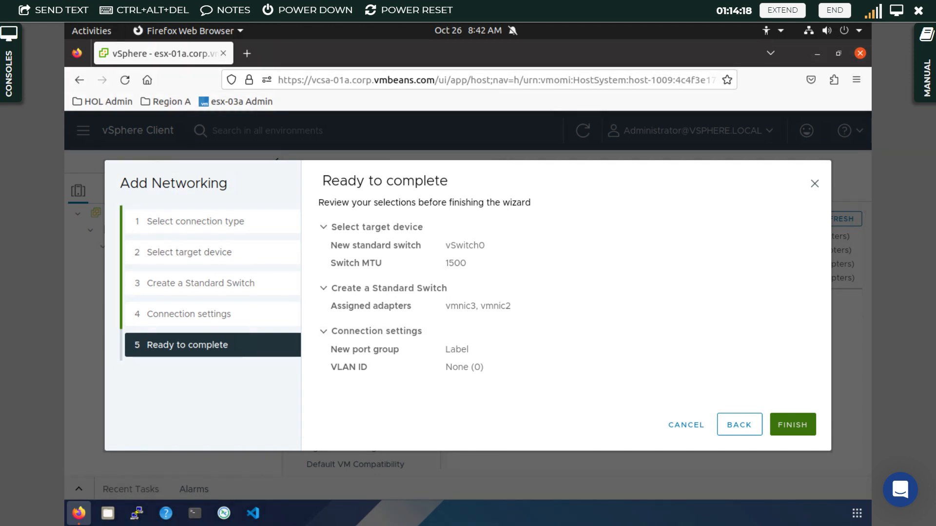
left_click(785, 437)
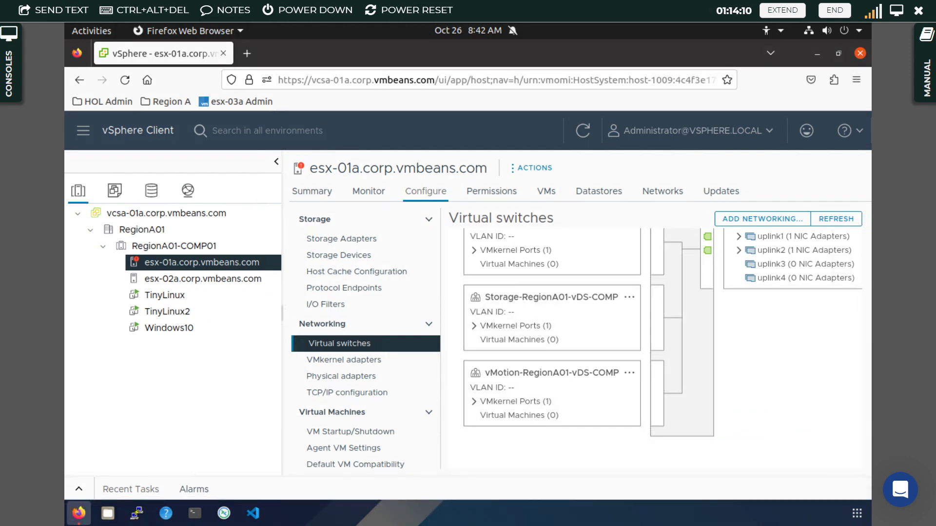
- Examine how the Label port group on vSwitch0 connects to physical adapters vmnic2 and vmnic3
scroll(536, 370, "down", 4)
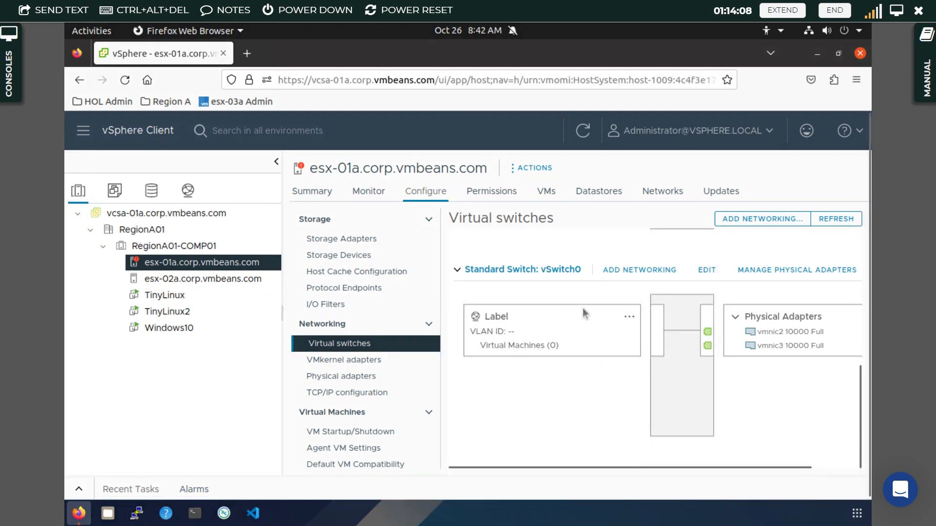
left_click(779, 331)
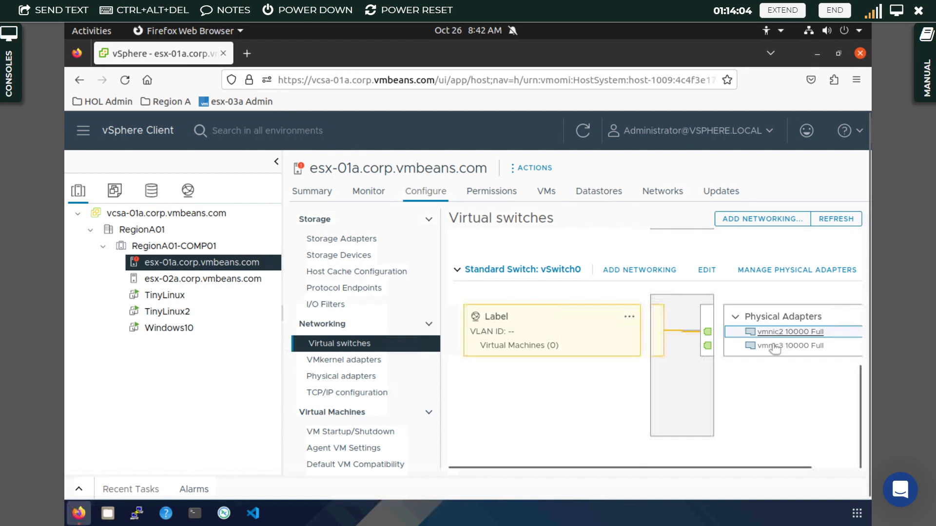
left_click(775, 346)
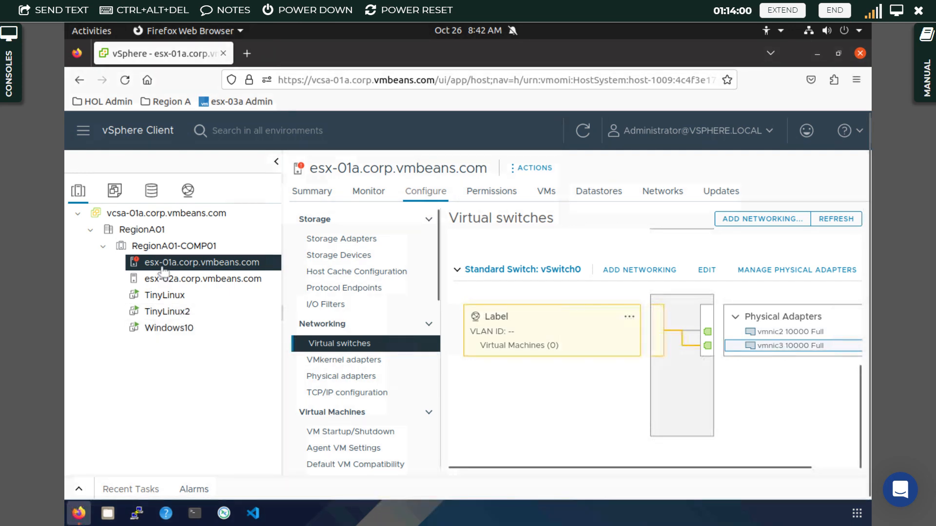
- Reset the Network connectivity lost alarm to green in the summary of host esx-01a.corp.vmbeans.com
left_click(312, 193)
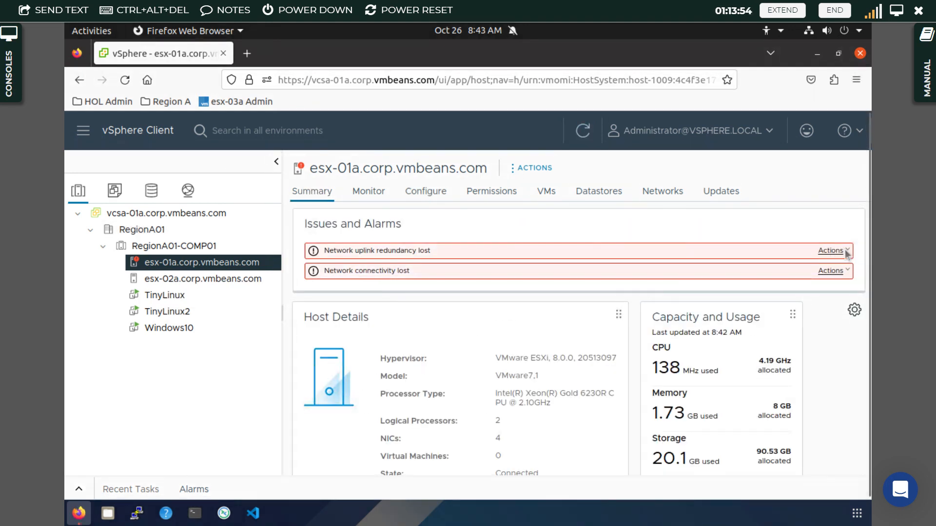
left_click(847, 251)
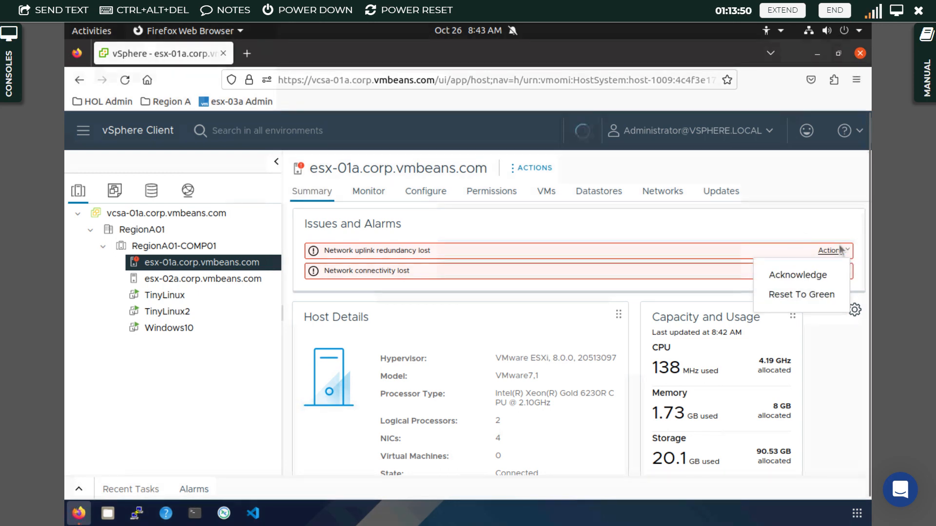
left_click(834, 252)
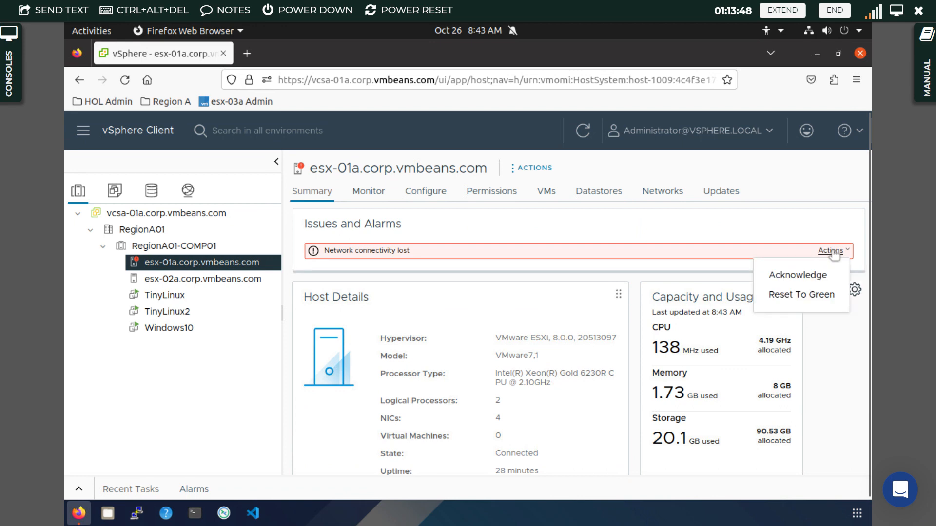
left_click(793, 294)
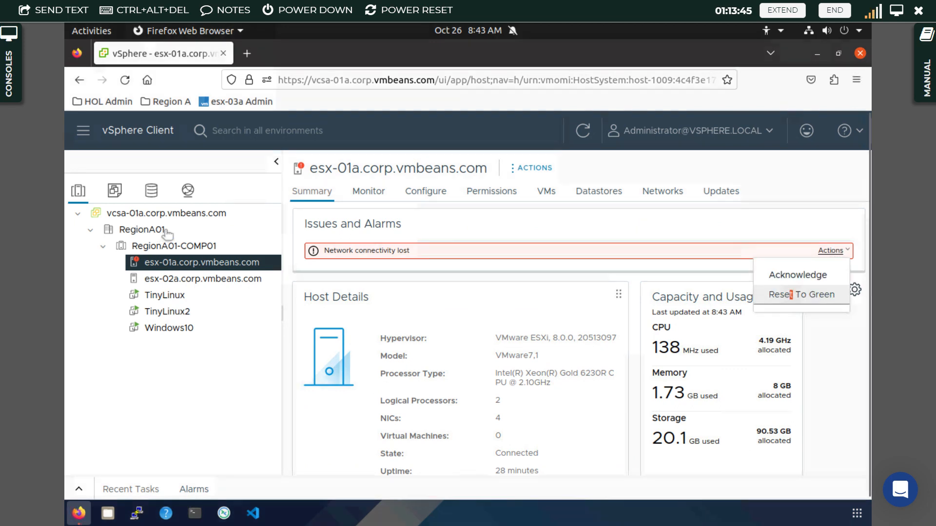
- Start migrating the TinyLinux2 virtual machine, changing both its compute resource and storage
right_click(185, 264)
left_click(155, 321)
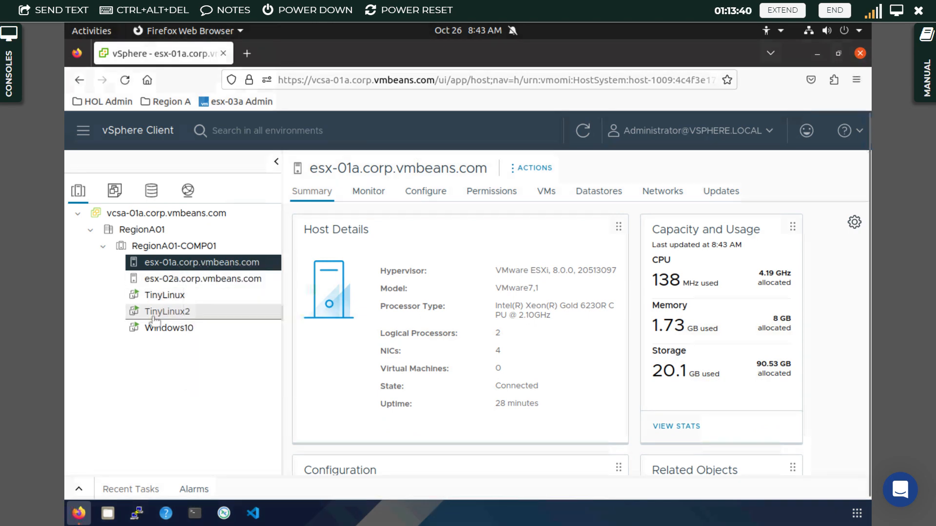
right_click(155, 319)
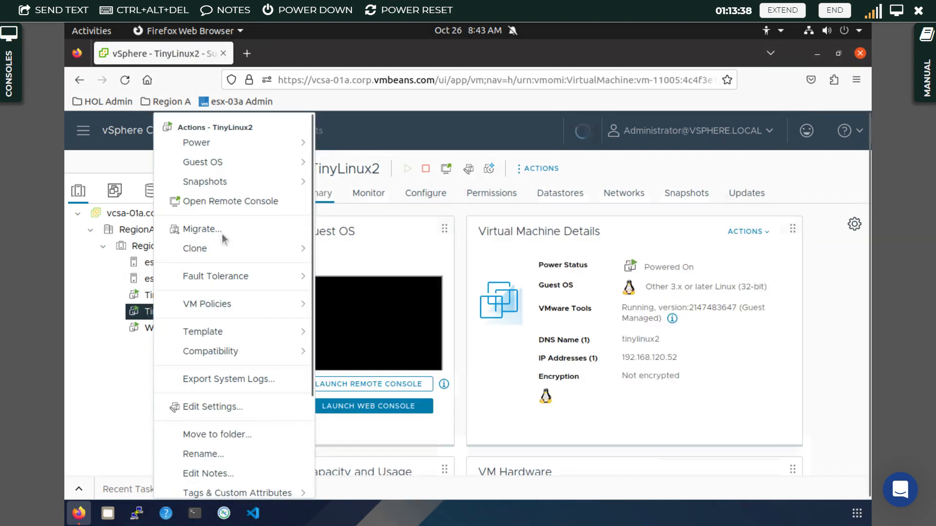
left_click(209, 231)
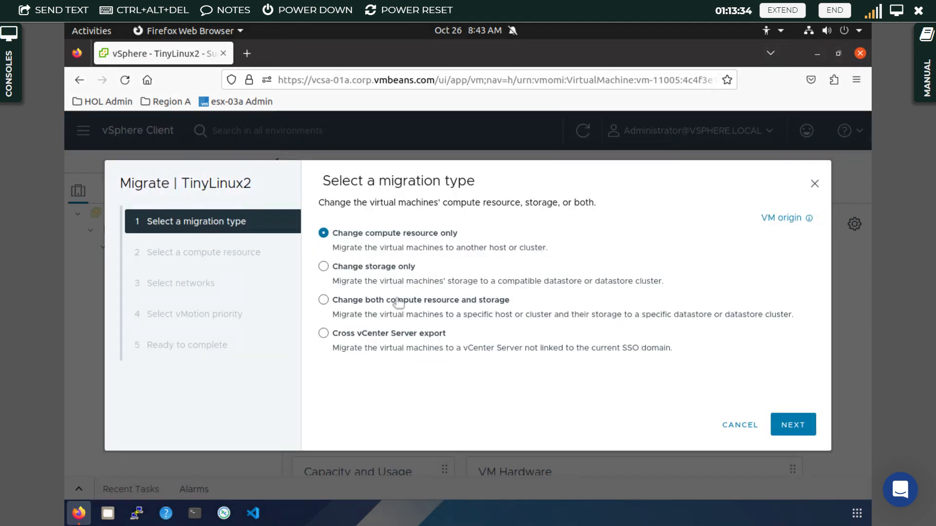
left_click(398, 303)
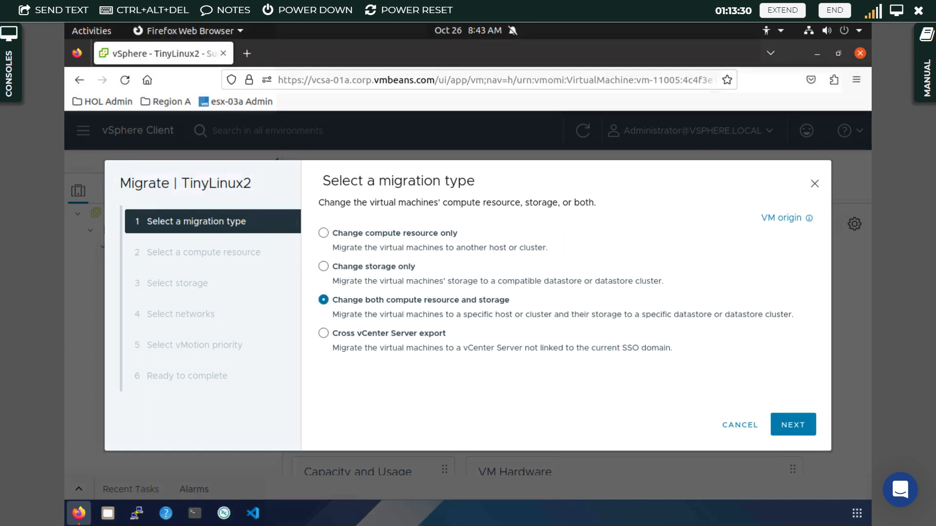
left_click(800, 426)
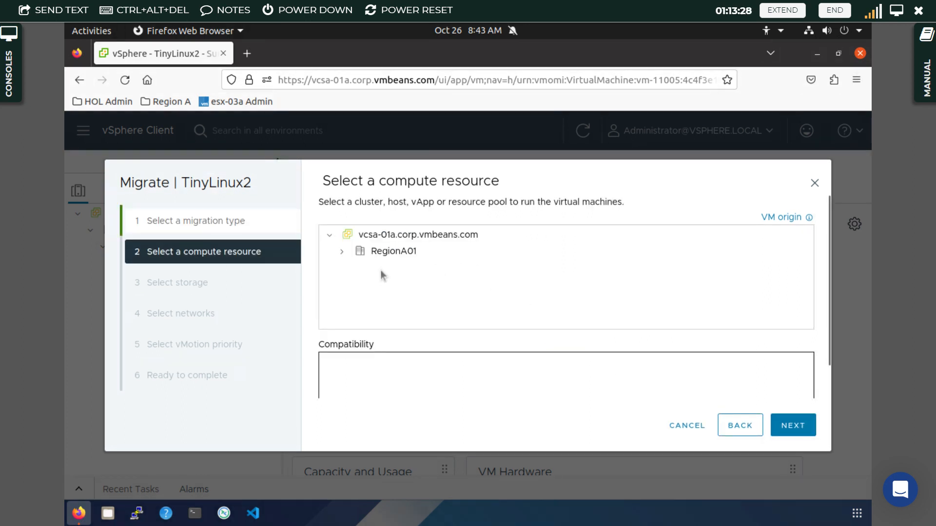
- Choose host esx-01a.corp.vmbeans.com in cluster RegionA01-COMP01 as the destination compute resource and continue to storage selection
left_click(342, 251)
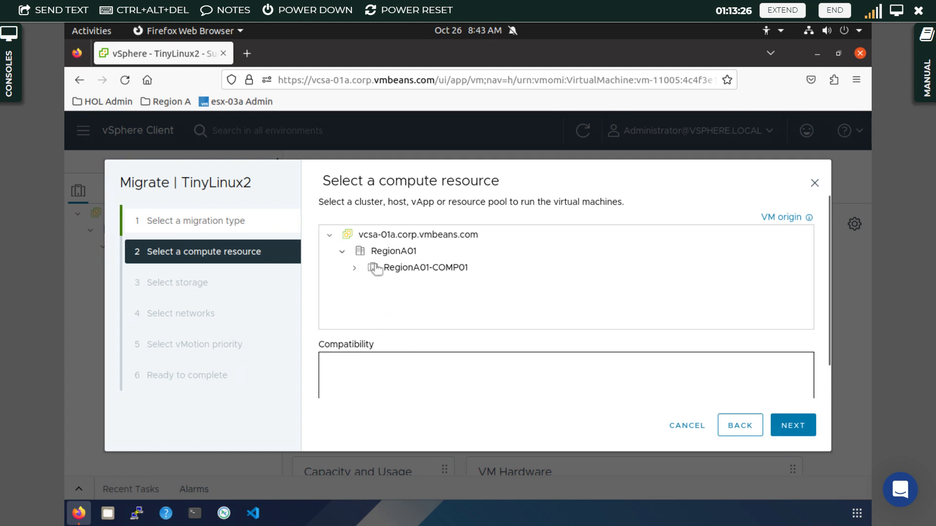
left_click(352, 269)
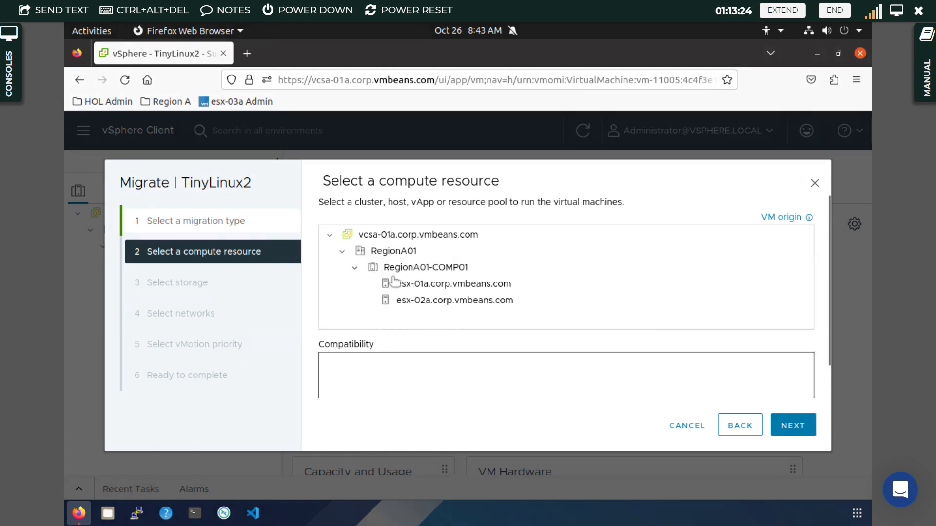
left_click(399, 286)
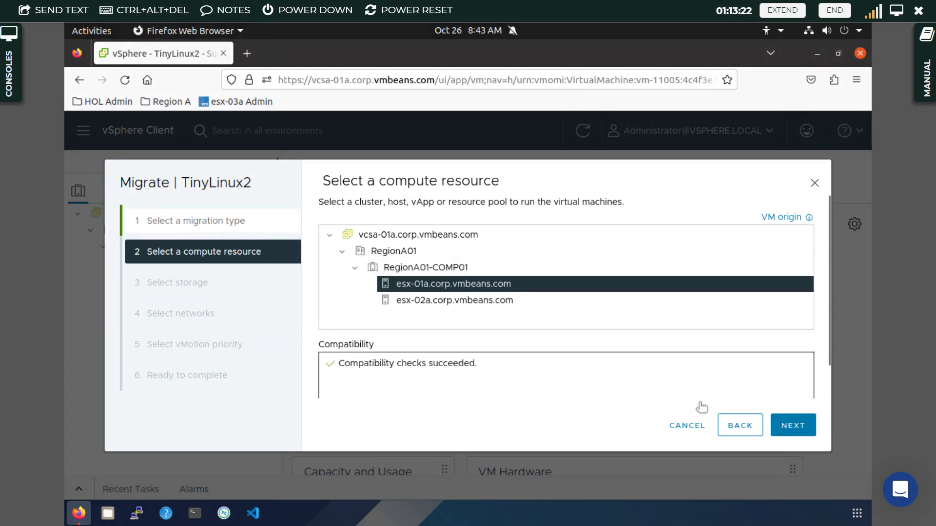
left_click(788, 423)
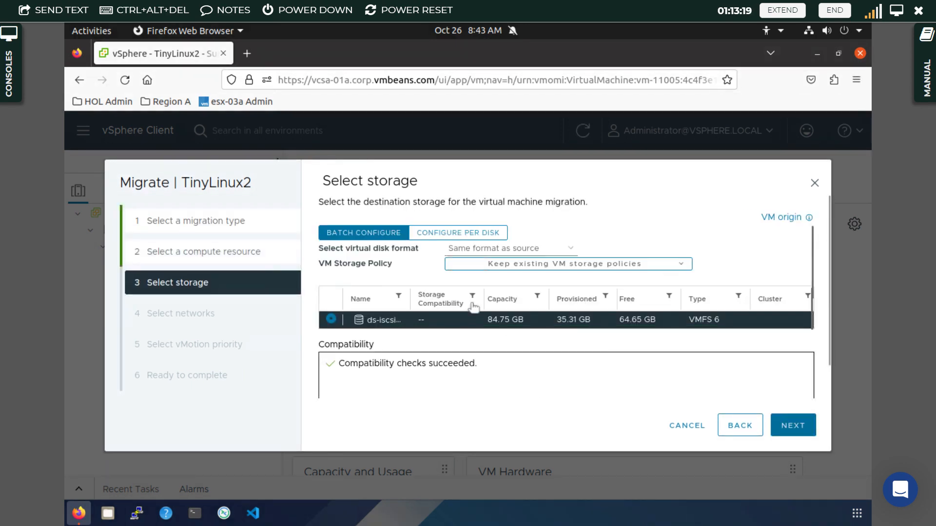
- Accept the selected datastore and try Label as the destination network for TinyLinux2, checking its compatibility
left_click(792, 431)
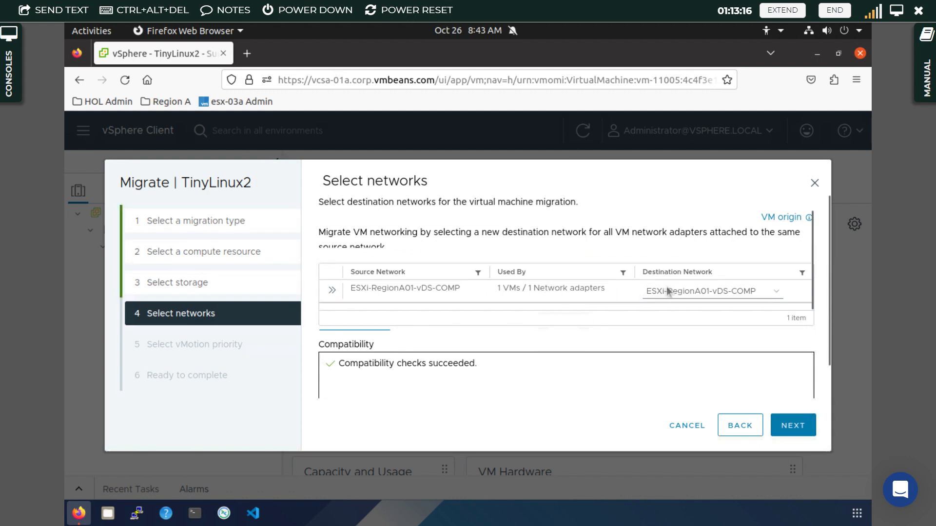
left_click(683, 297)
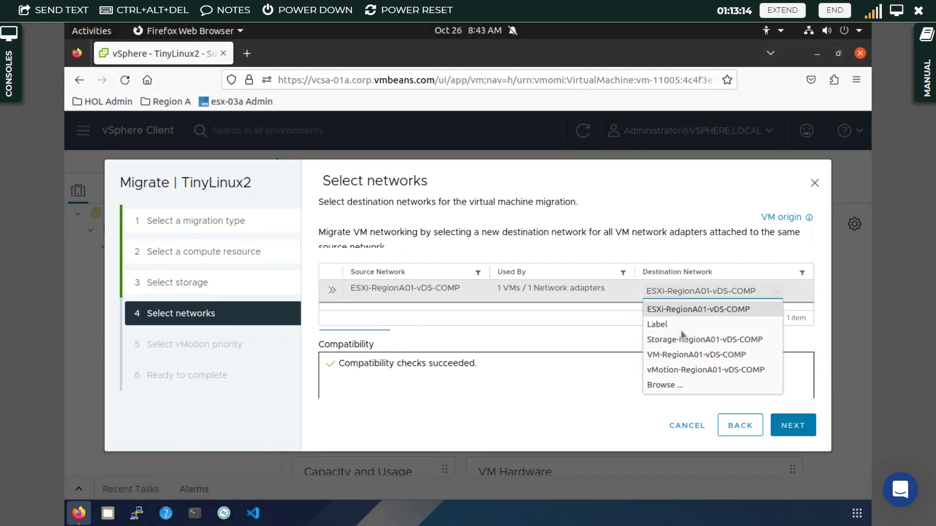
left_click(662, 330)
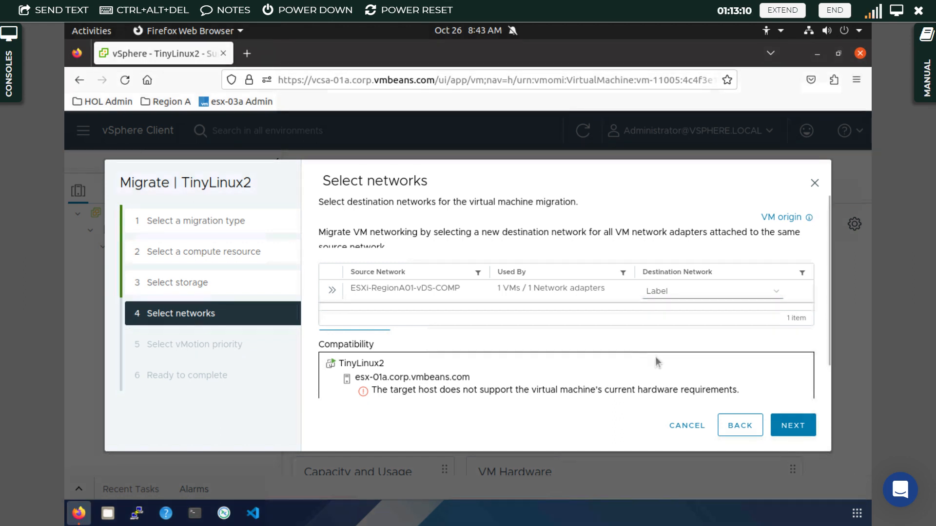
scroll(685, 366, "down", 1)
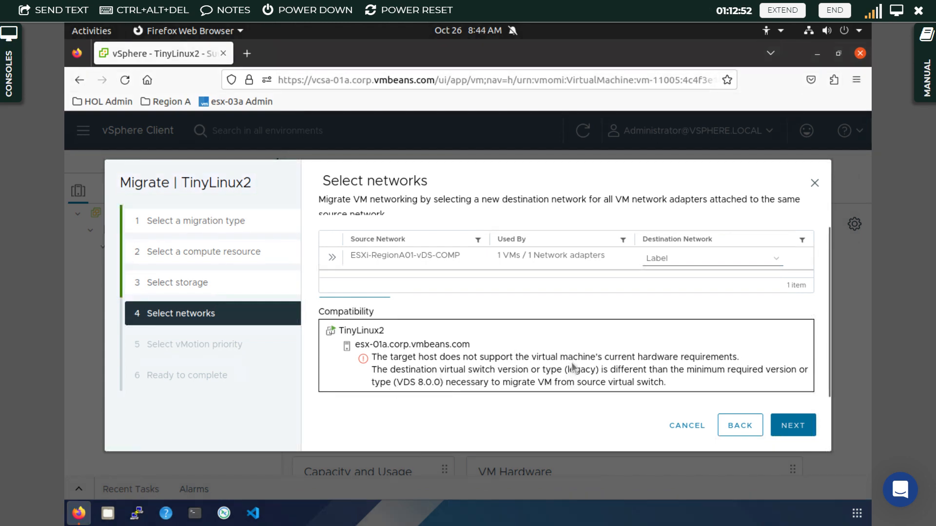
- Set the destination network back to ESXi-RegionA01-vDS-COMP and close the TinyLinux2 migration without completing it
left_click(683, 262)
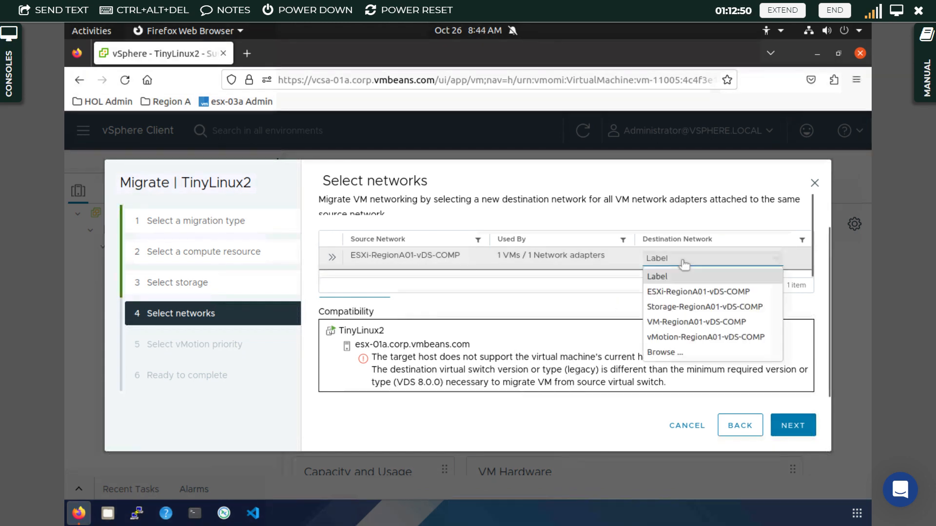
left_click(688, 292)
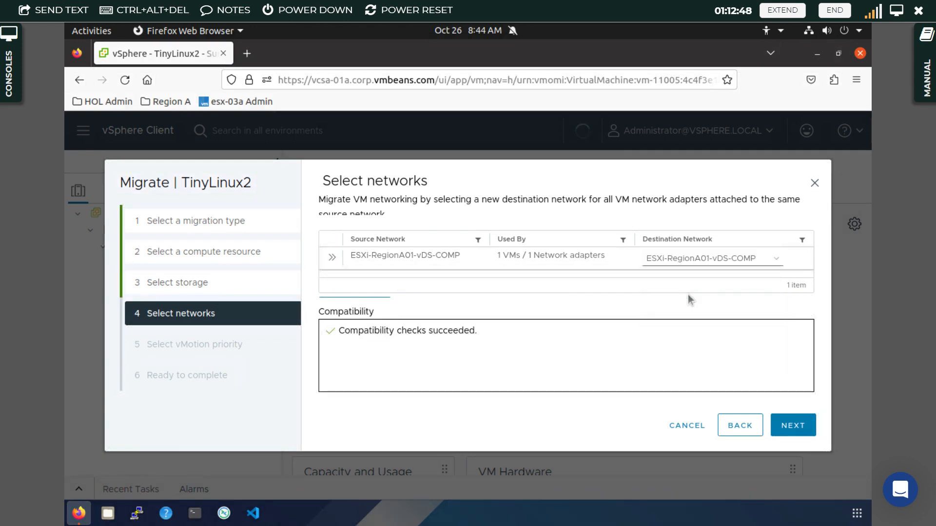
left_click(788, 415)
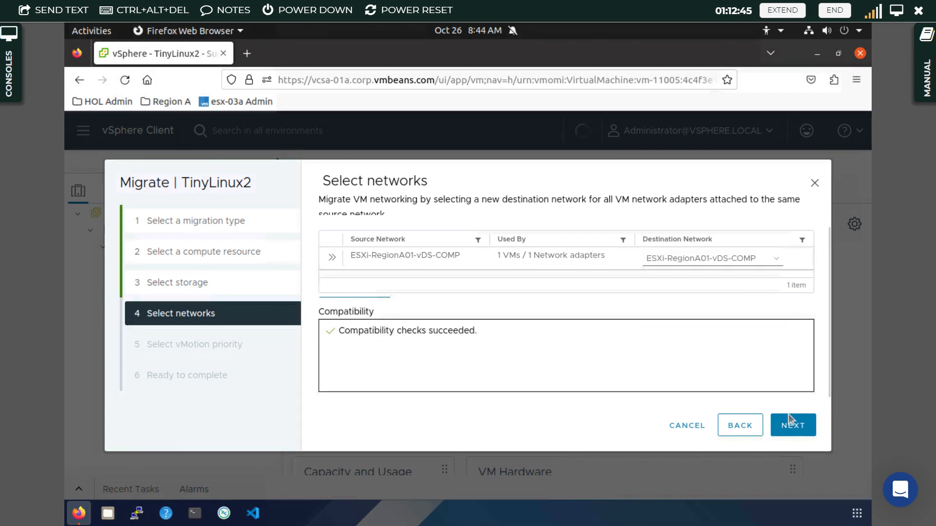
left_click(816, 185)
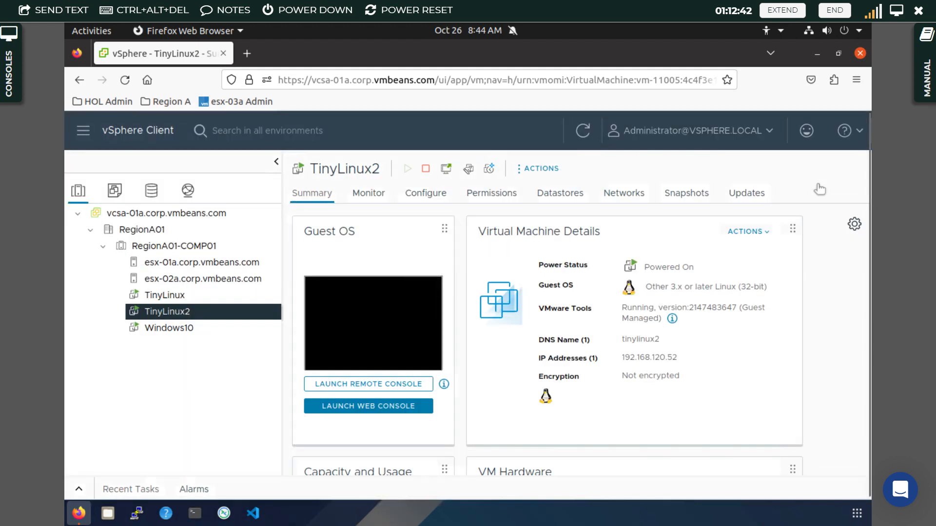
- Examine standard switch vSwitch0 on host esx-01a.corp.vmbeans.com, including the Label port group, its available actions and its link to vmnic2
left_click(190, 263)
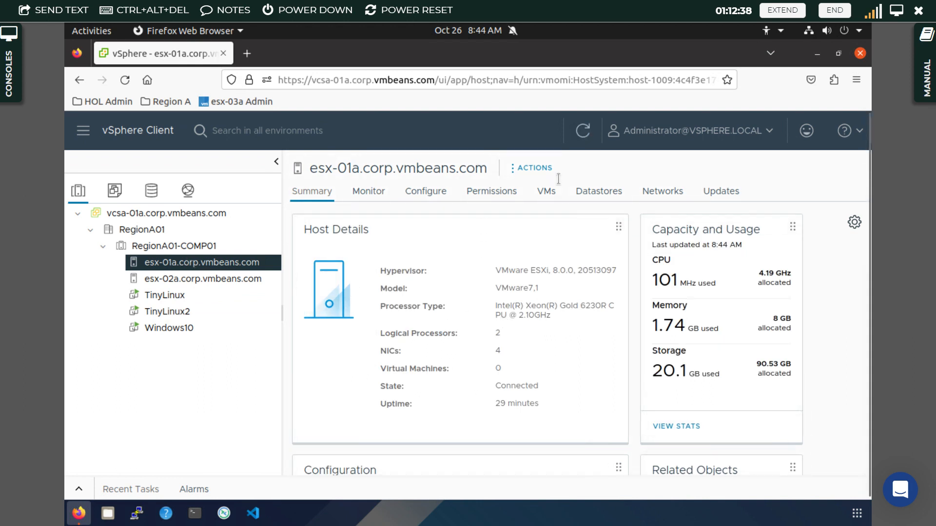
left_click(656, 191)
left_click(430, 195)
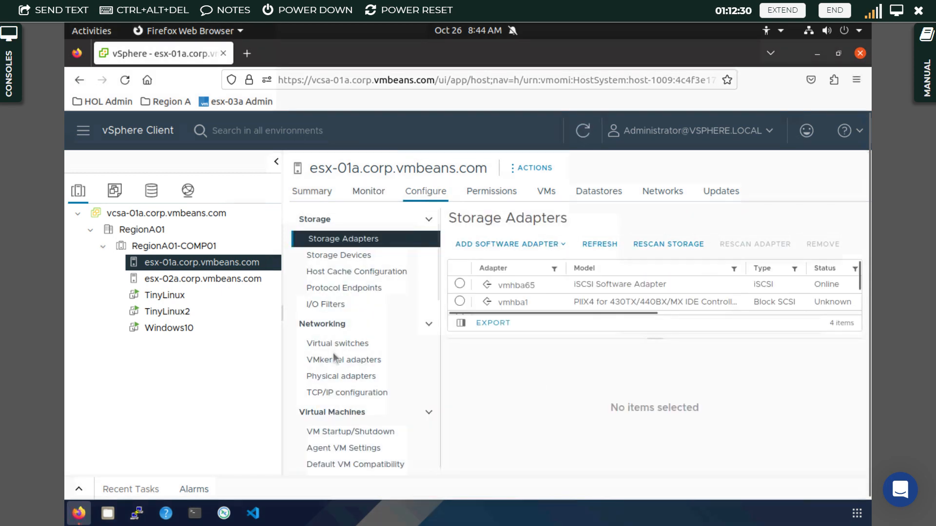
left_click(330, 347)
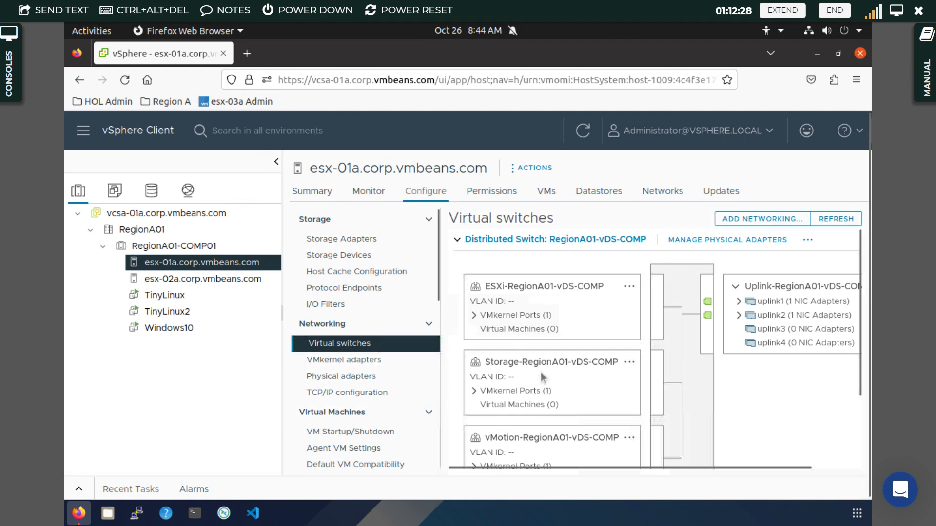
scroll(586, 393, "down", 2)
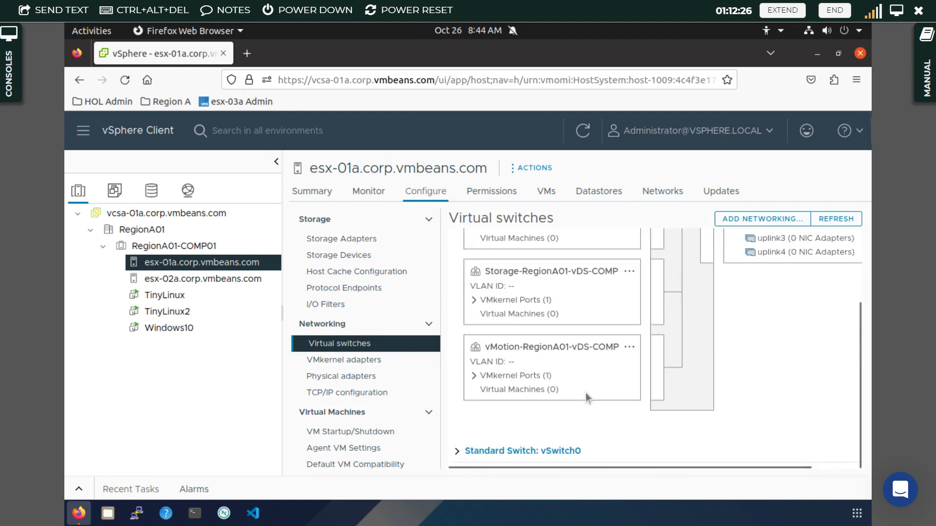
scroll(458, 460, "down", 1)
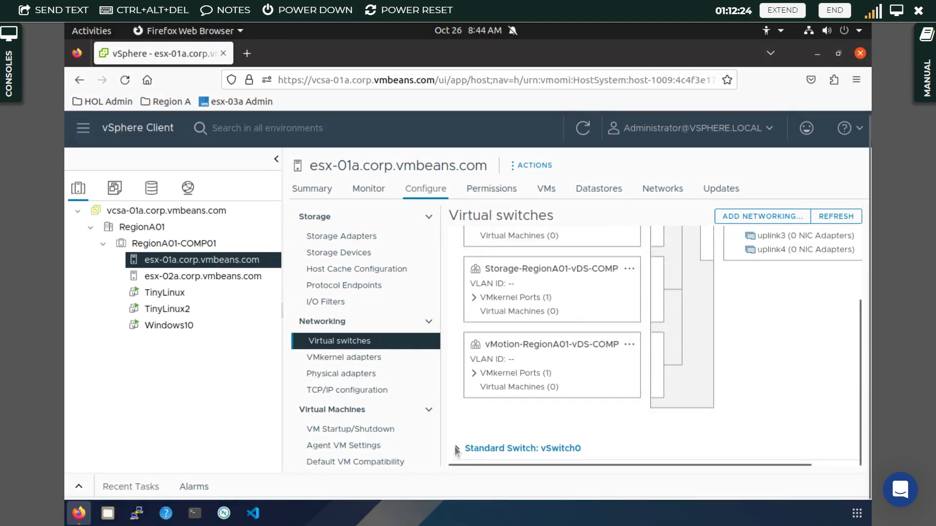
left_click(457, 450)
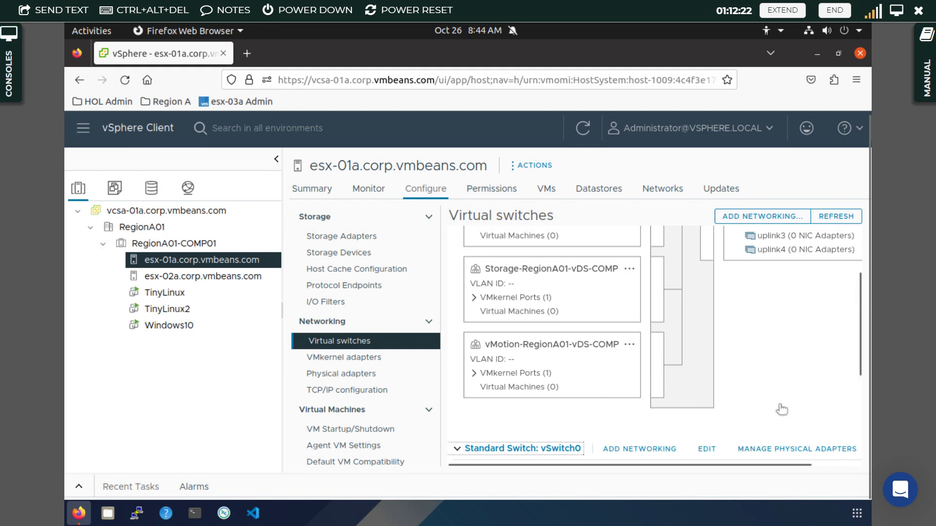
scroll(791, 404, "down", 4)
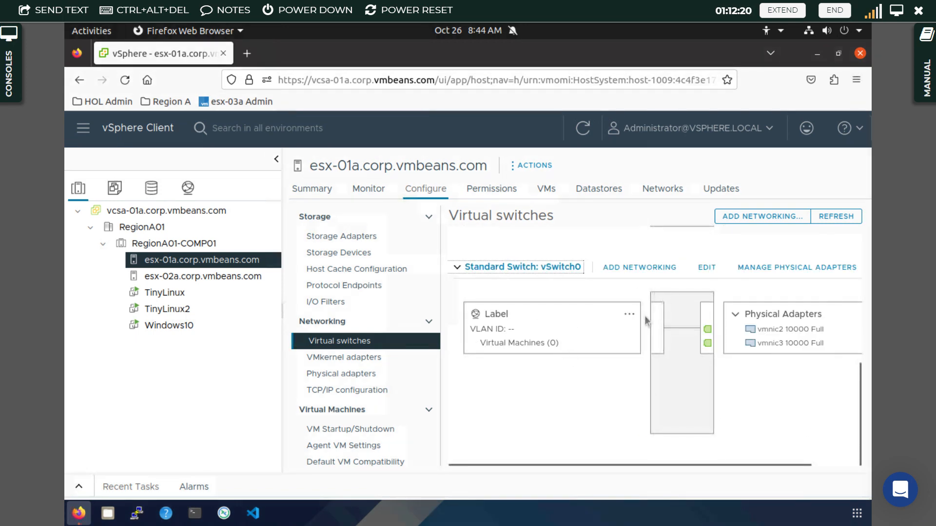
left_click(759, 332)
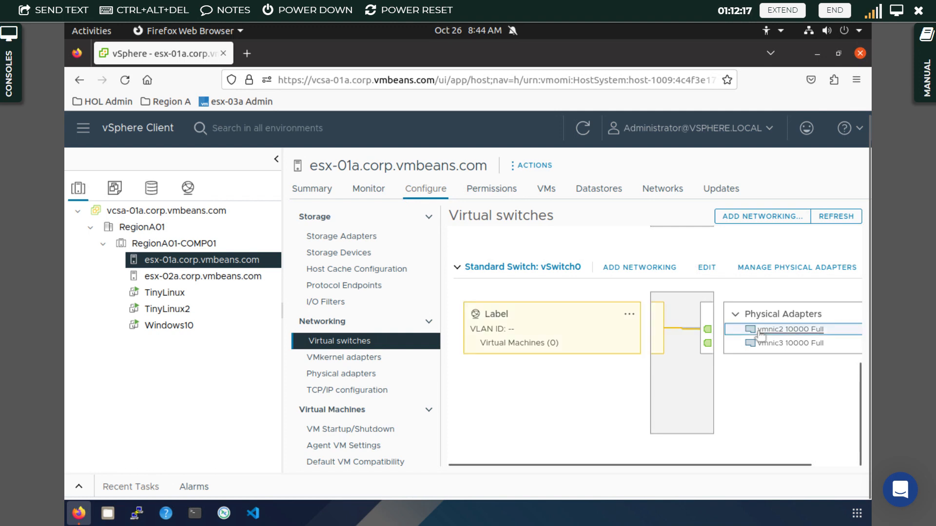
left_click(628, 317)
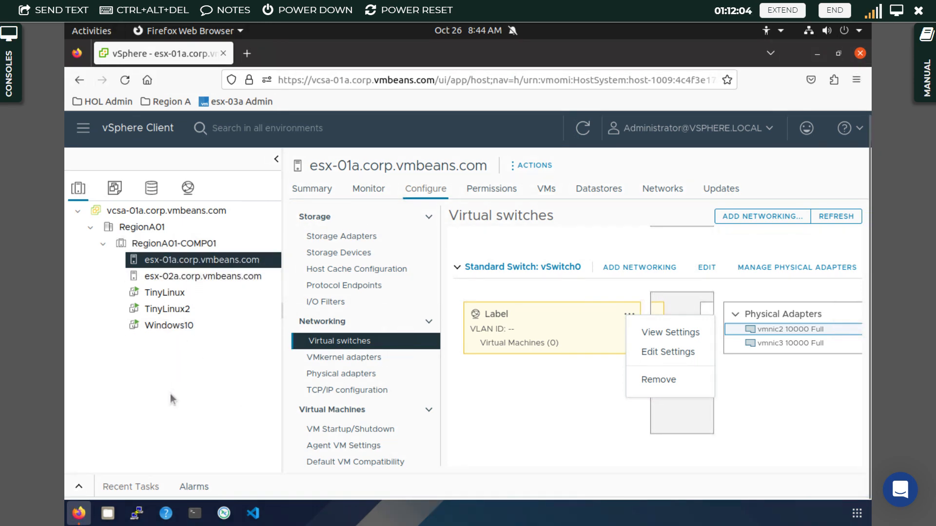
- Compare the configuration pages and available actions of datacenter RegionA01 and cluster RegionA01-COMP01
left_click(157, 231)
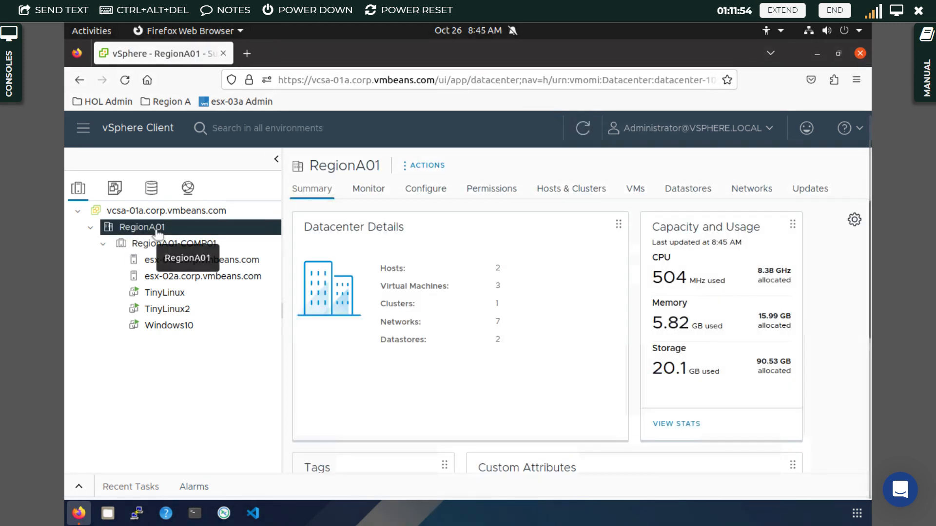
left_click(419, 187)
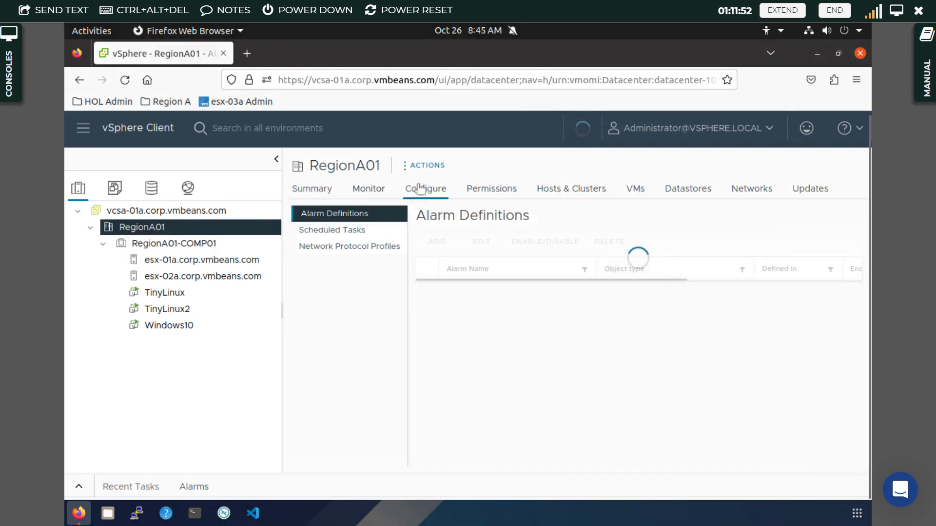
left_click(175, 248)
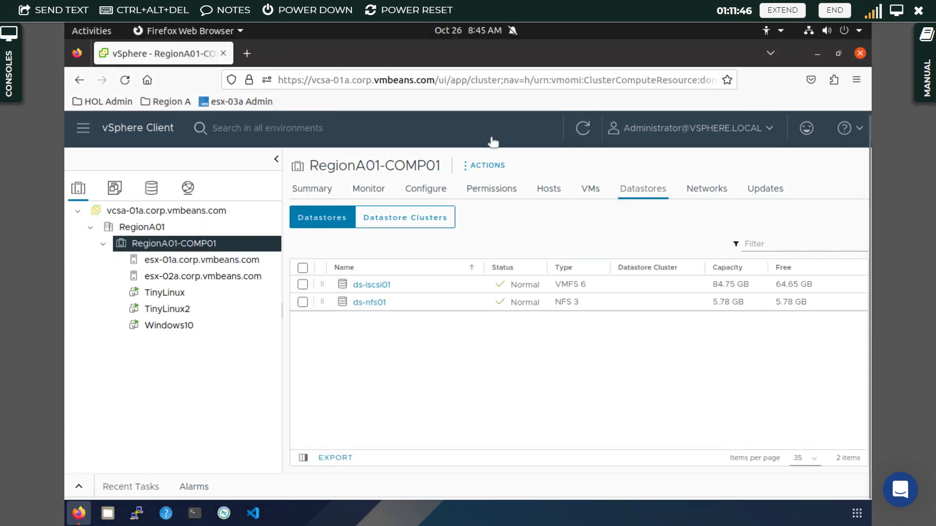
right_click(168, 248)
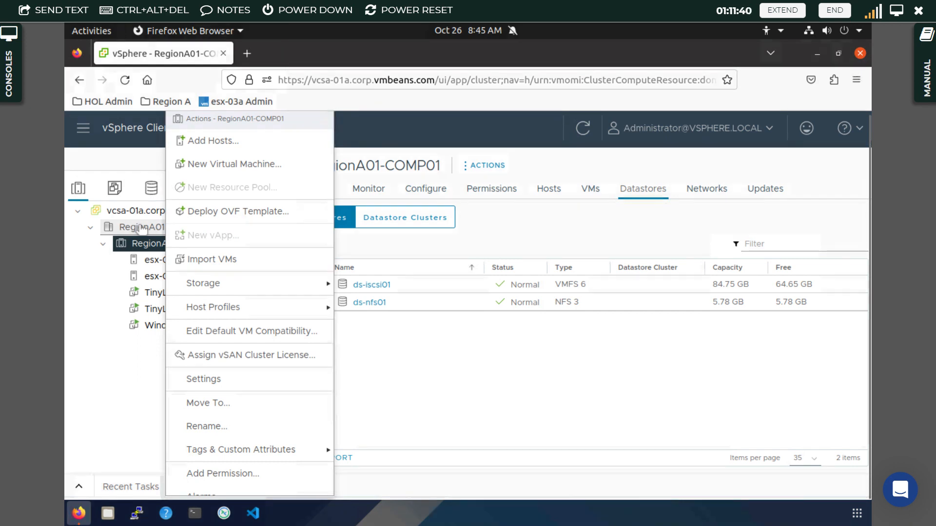
right_click(140, 229)
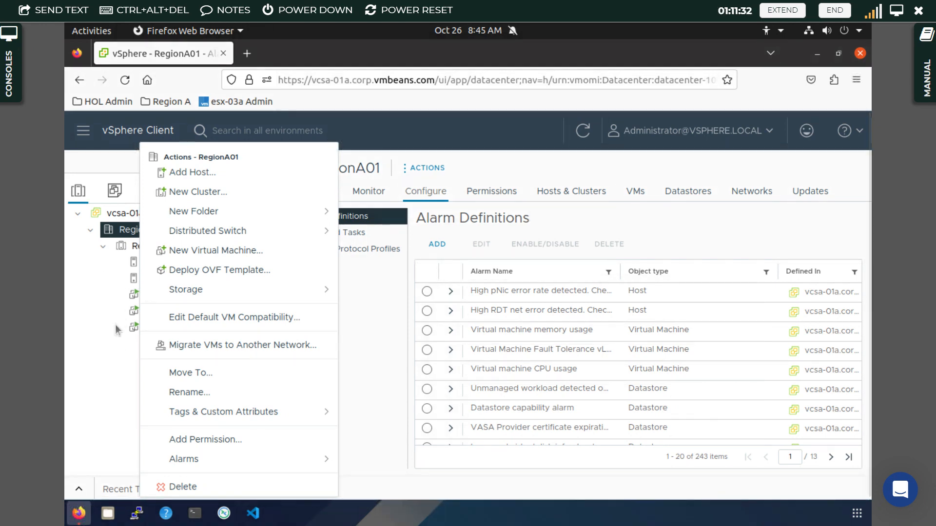
left_click(101, 281)
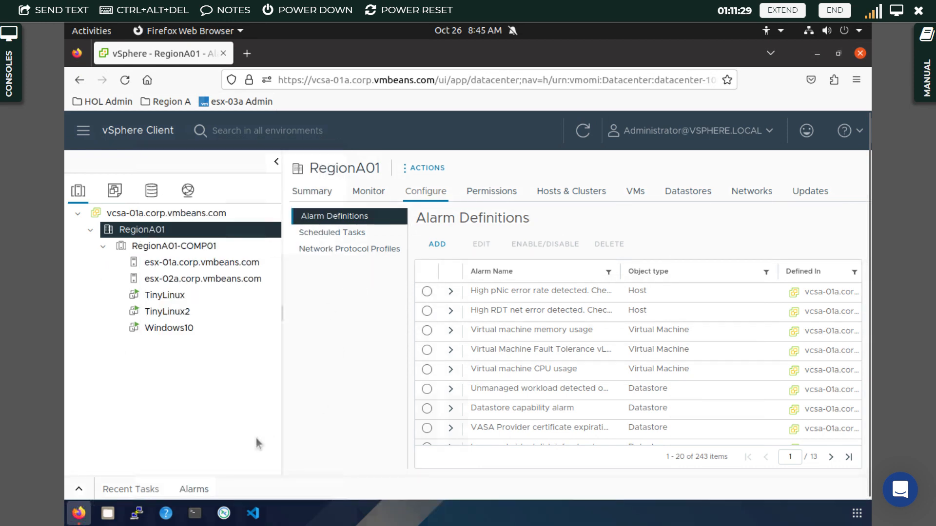
right_click(177, 251)
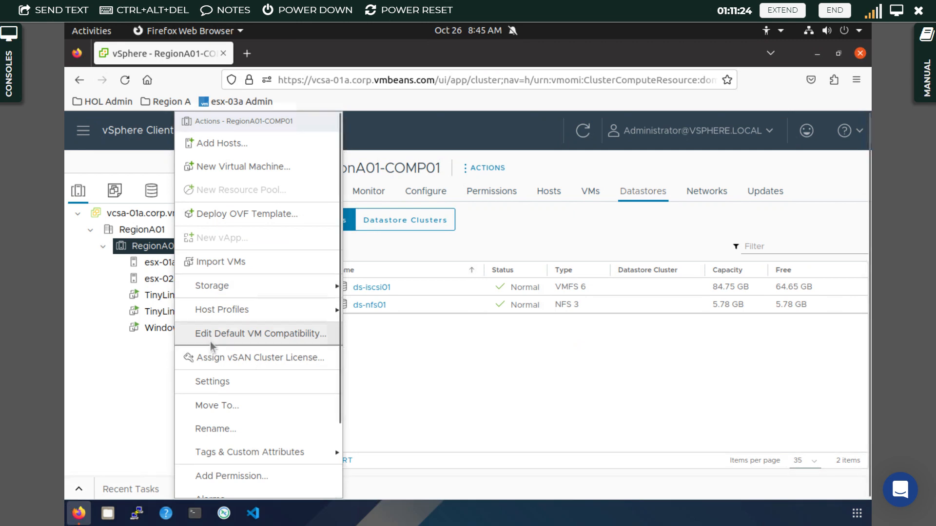
scroll(209, 344, "down", 3)
scroll(213, 344, "up", 3)
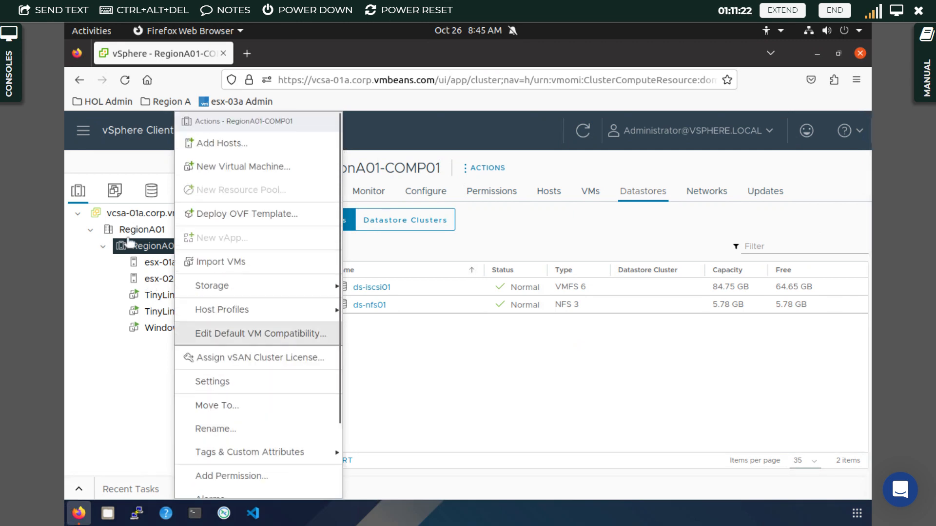
- Start a new distributed switch in datacenter RegionA01 and name it New distributed
left_click(125, 230)
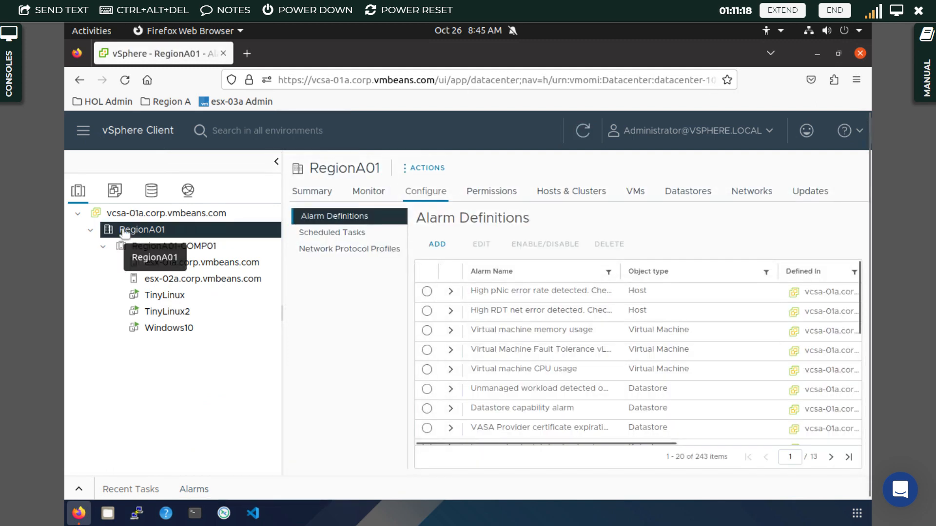
right_click(125, 231)
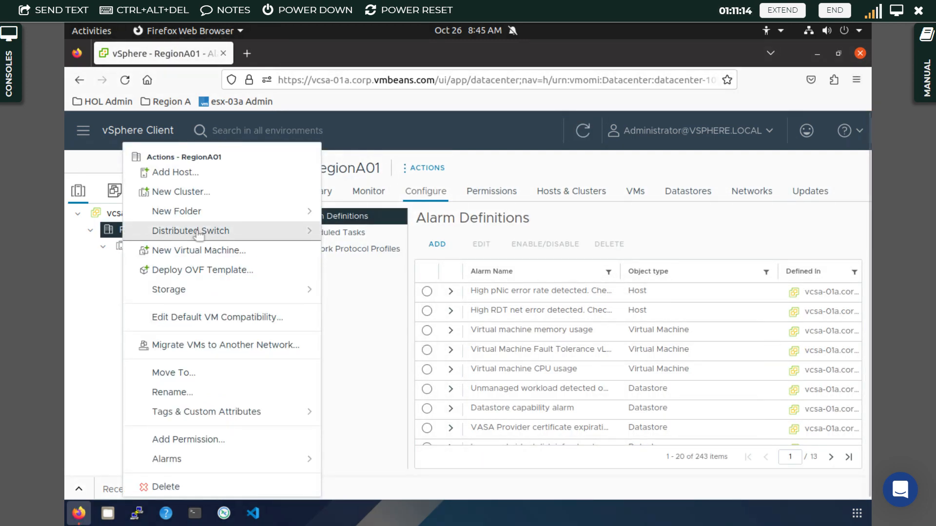
mouse_move(198, 235)
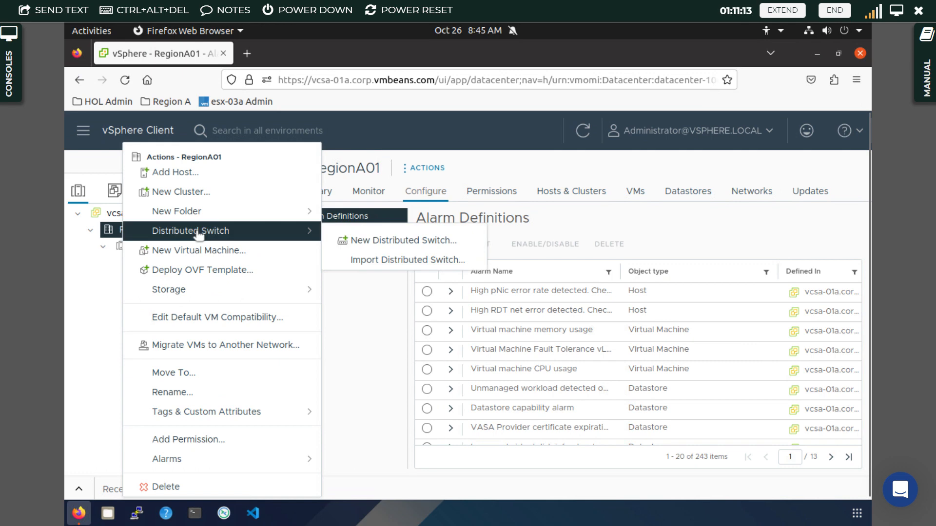
left_click(367, 239)
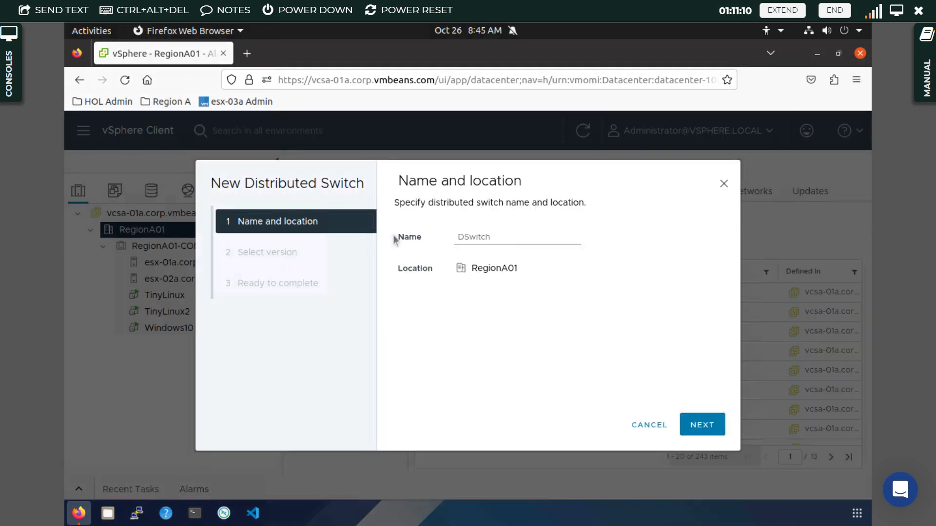
left_click(468, 234)
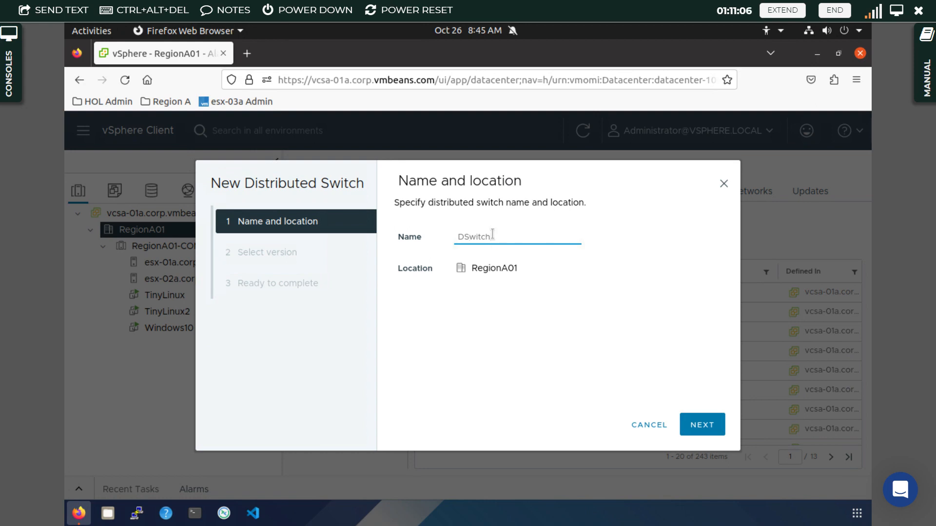
type("New distributed")
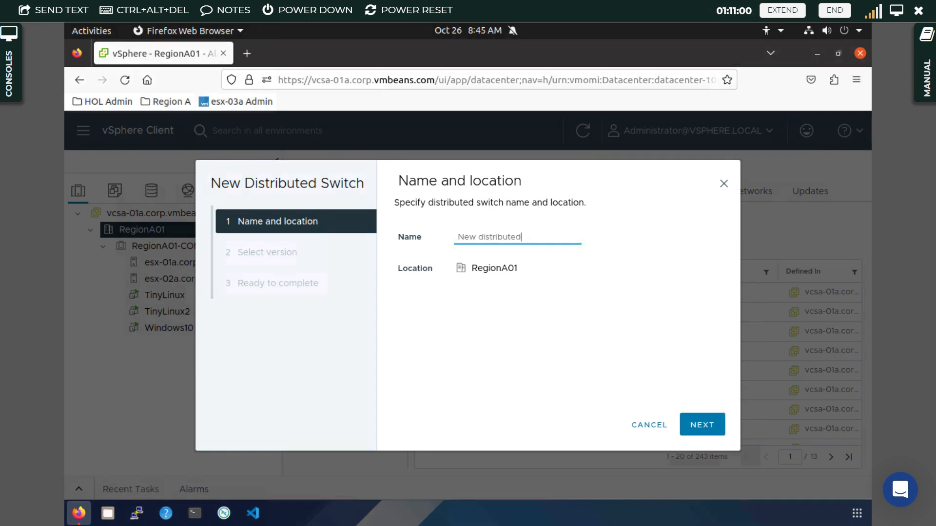
- Keep version 8.0.0 - ESXi 8.0 and later for the distributed switch and continue to its configuration settings
left_click(706, 434)
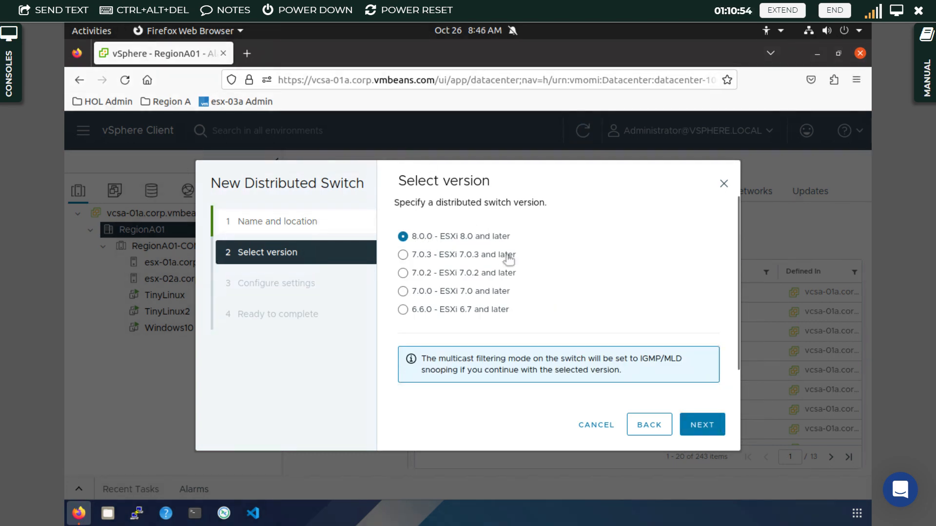
left_click(708, 421)
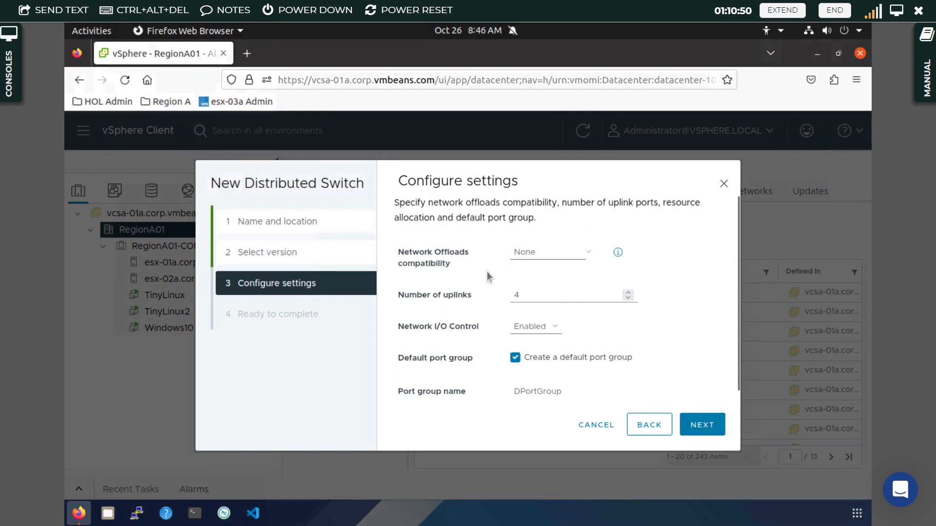
left_click(633, 426)
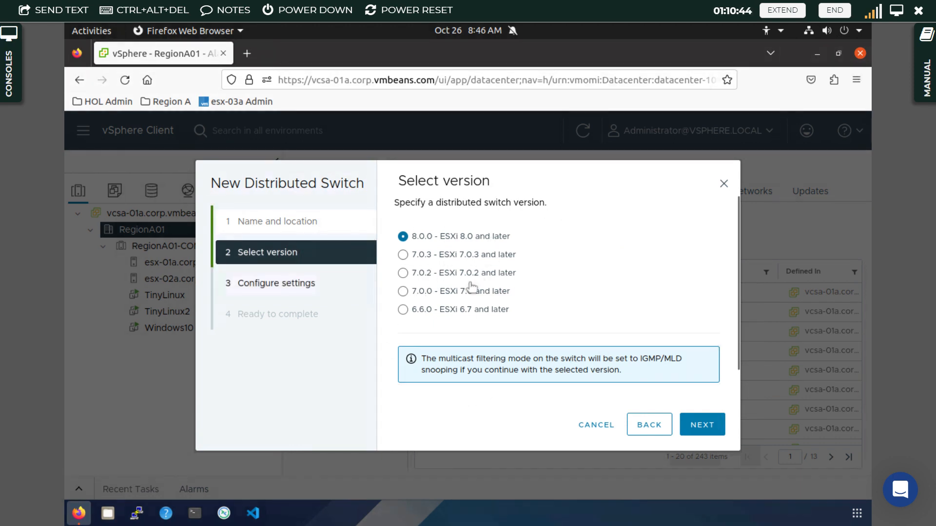
left_click(700, 436)
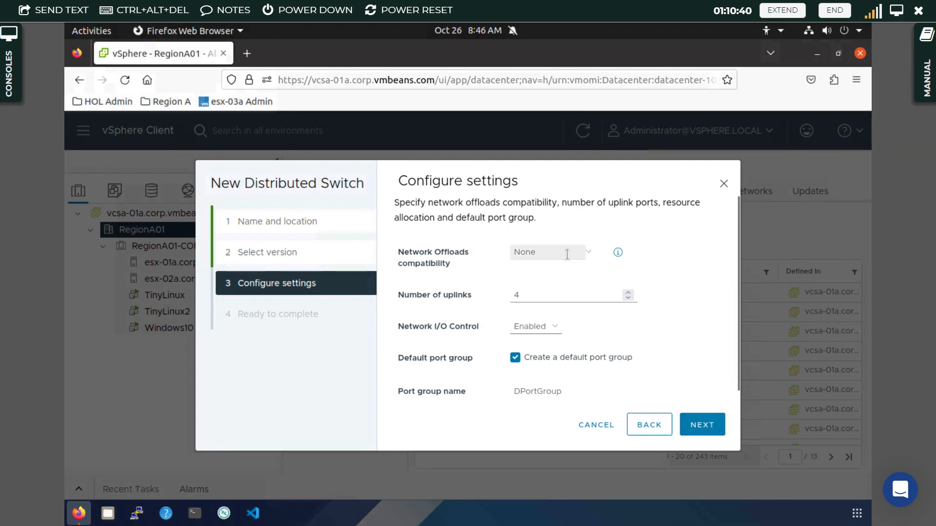
- Keep 4 uplinks, turn off creation of a default port group, and finish creating the distributed switch
left_click(564, 292)
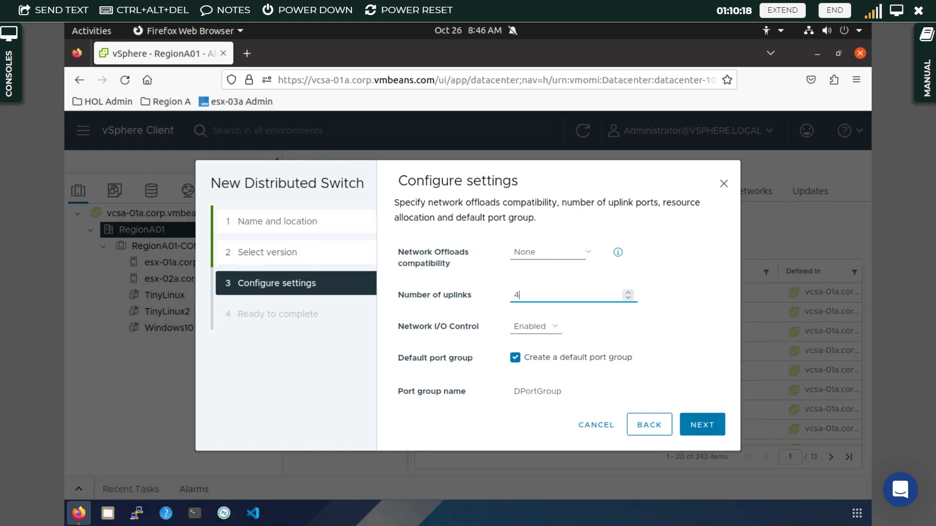
left_click(533, 360)
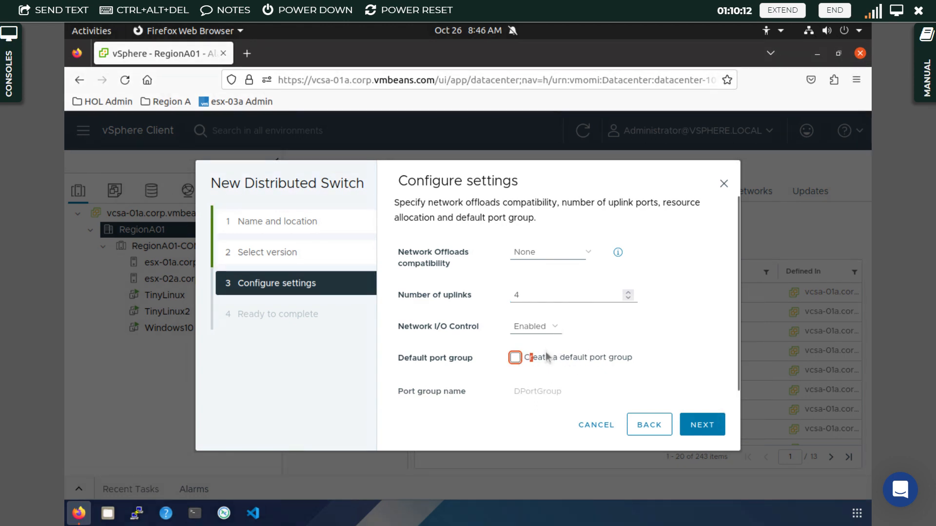
left_click(714, 423)
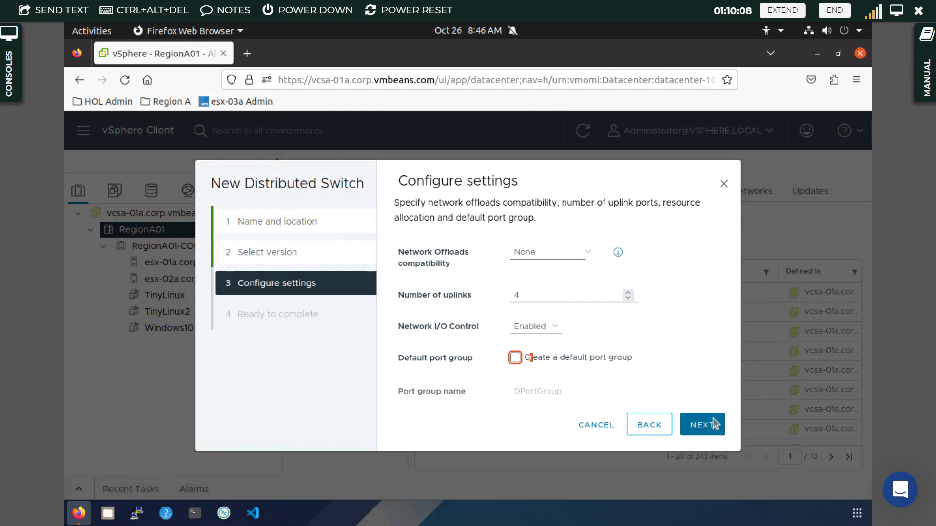
left_click(714, 423)
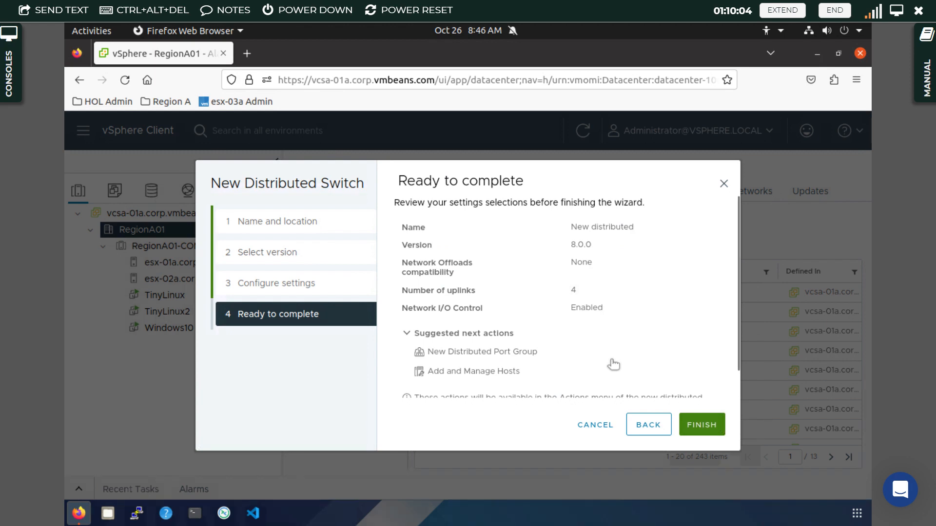
scroll(612, 365, "down", 1)
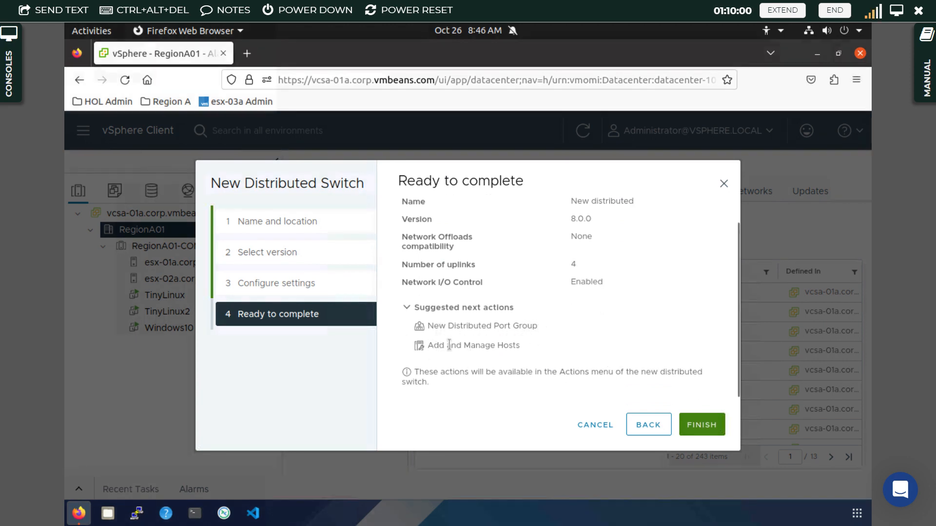
left_click(703, 426)
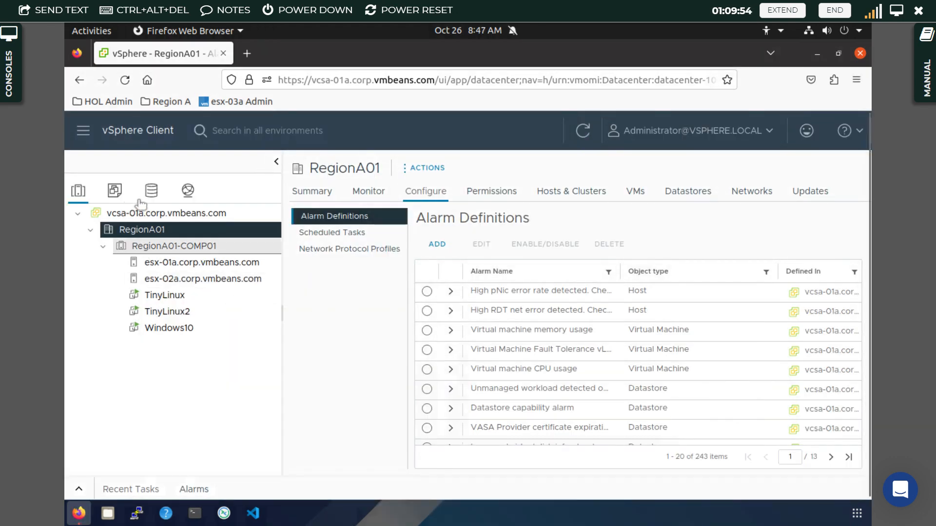
- In the networking inventory, expand the New distributed switch and view its DVUplinks port group
left_click(188, 193)
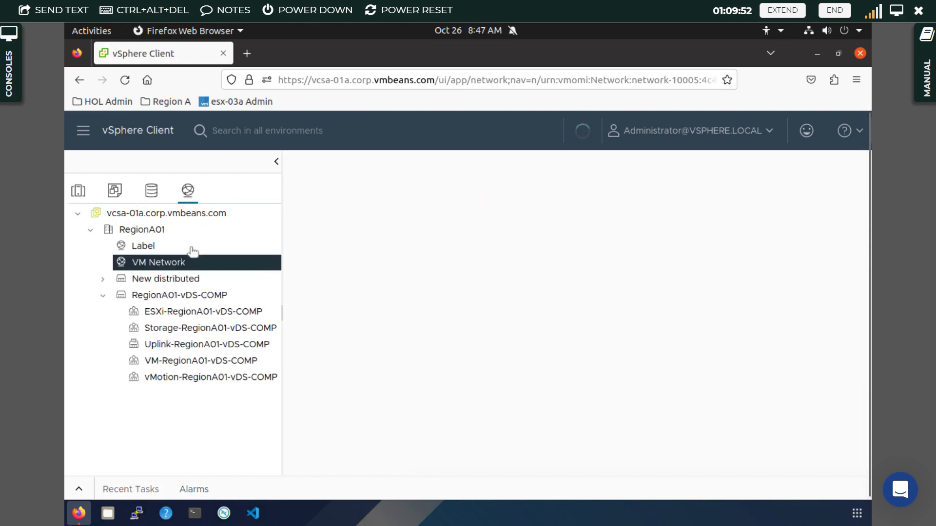
left_click(155, 280)
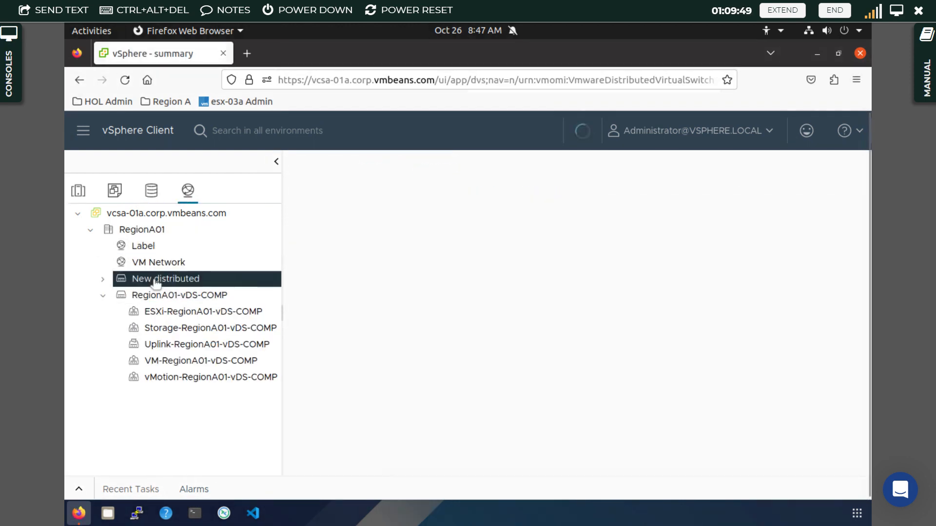
left_click(103, 280)
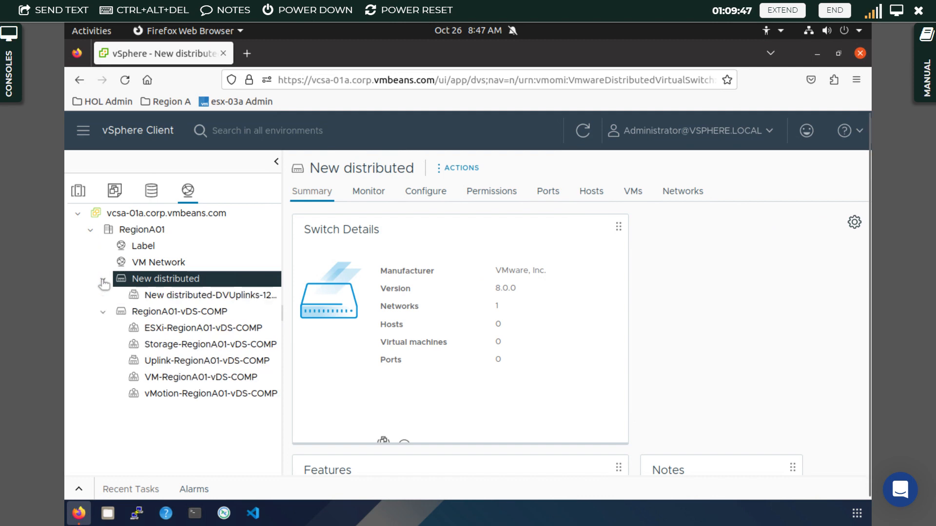
left_click(180, 298)
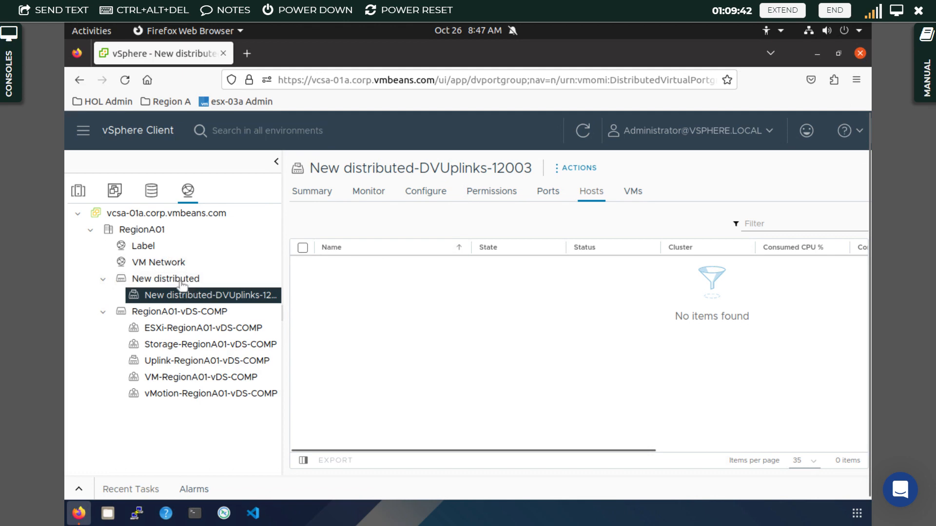
left_click(180, 281)
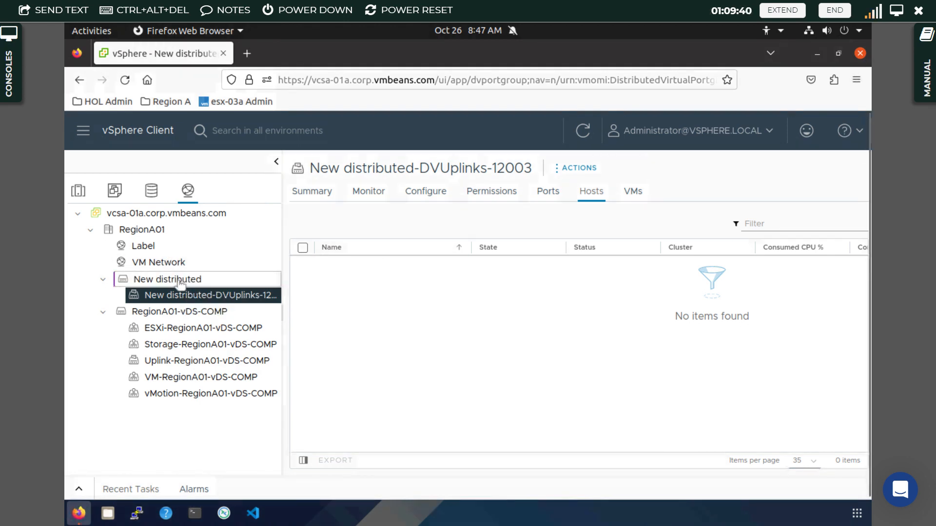
- Start a new distributed port group on the New distributed switch, name it Newport and continue to its settings
right_click(180, 282)
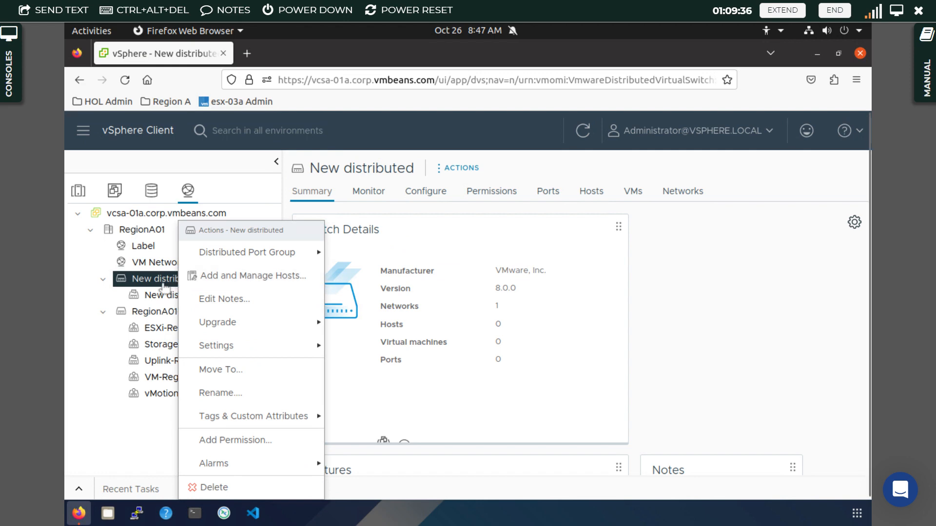
mouse_move(249, 257)
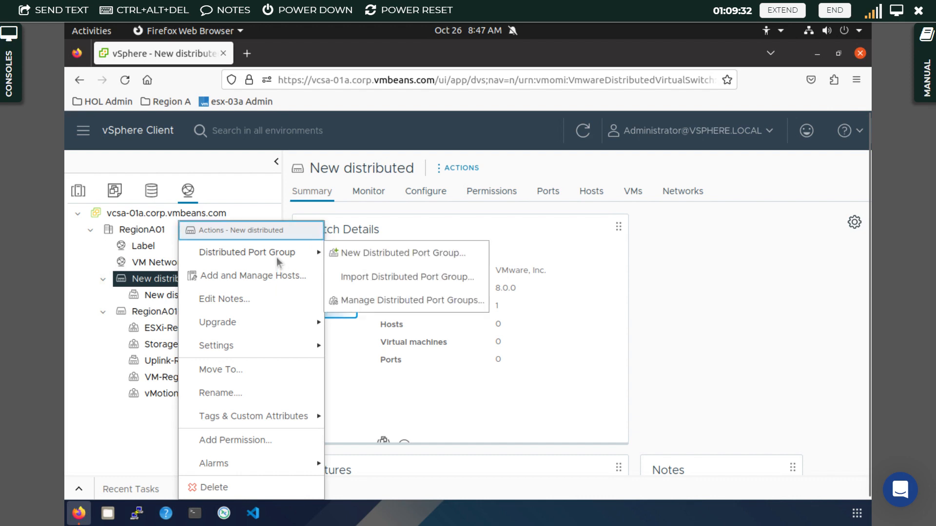
left_click(361, 262)
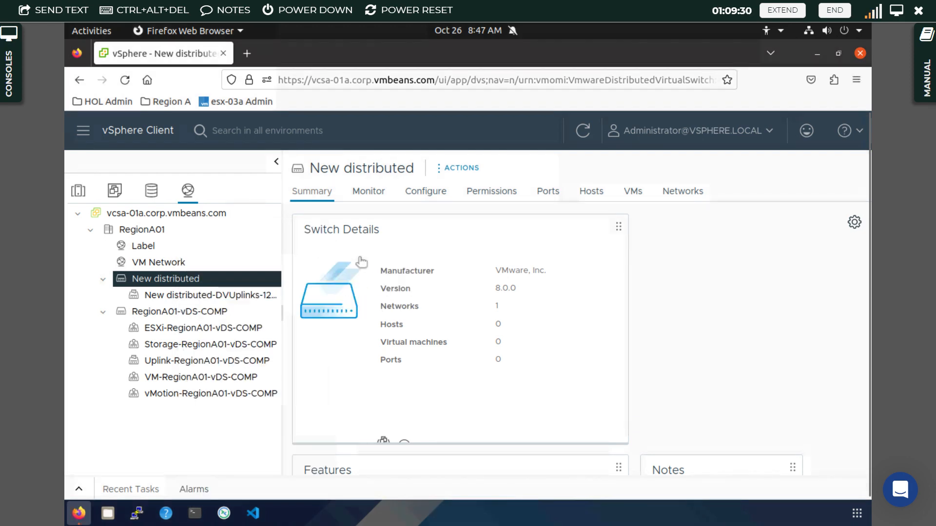
left_click(439, 236)
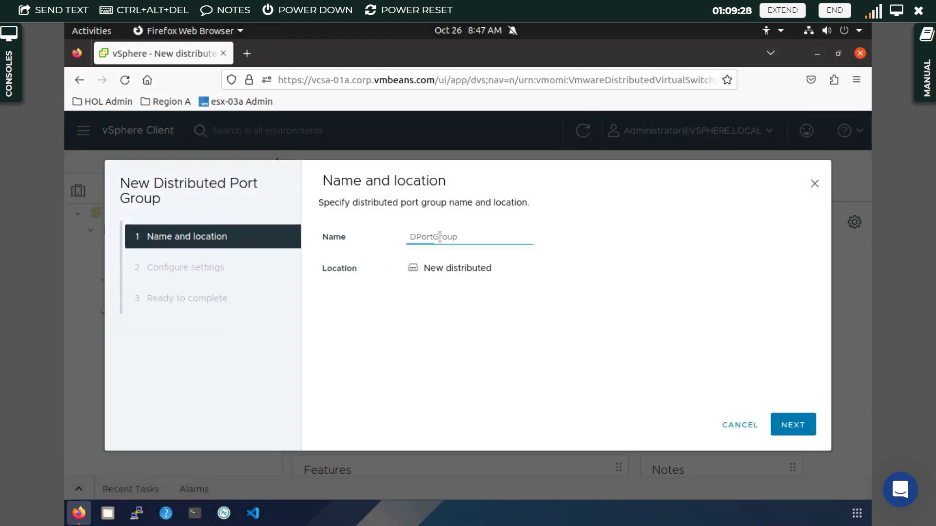
double_click(440, 237)
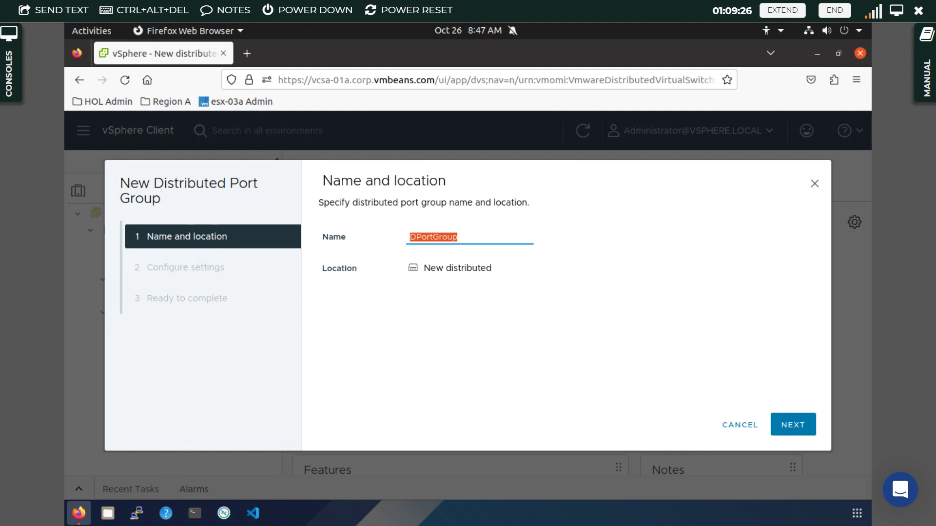
type("Newport")
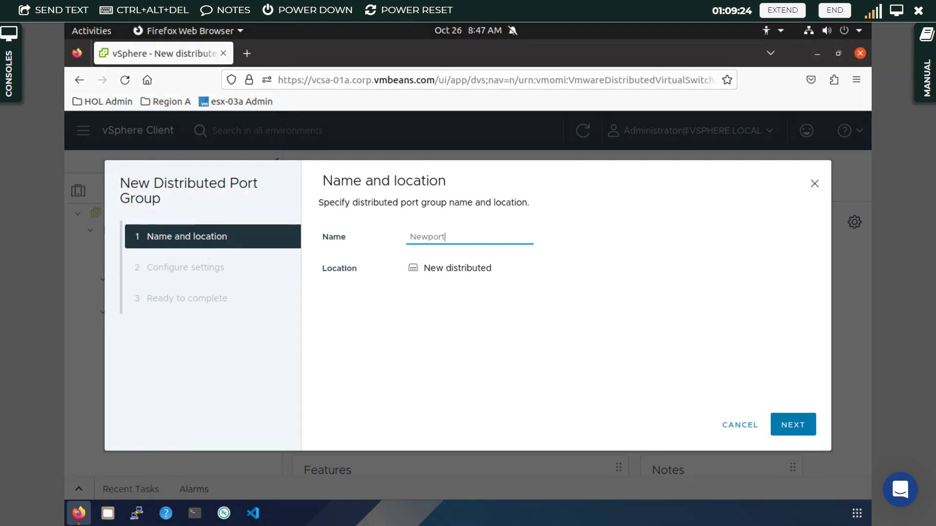
left_click(812, 426)
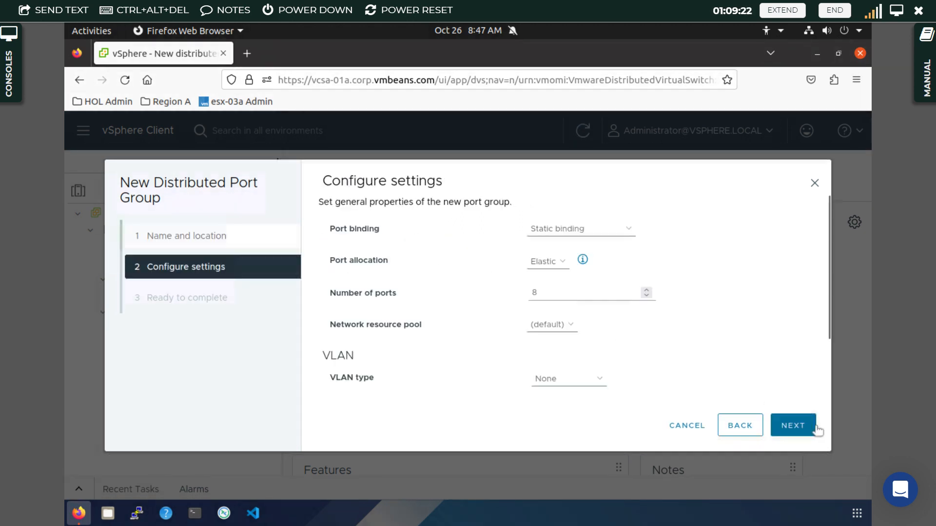
- Set the port group's port binding to Ephemeral - no binding and finish creating it
left_click(546, 227)
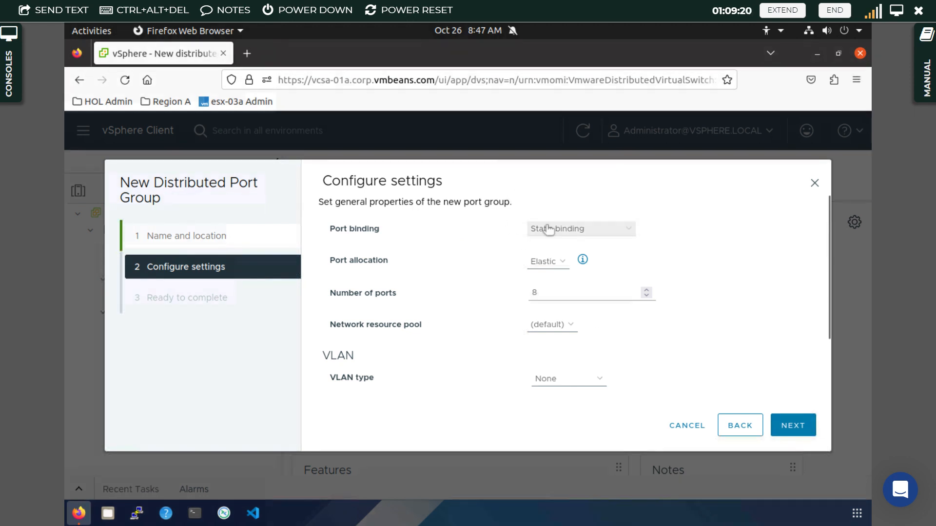
left_click(554, 260)
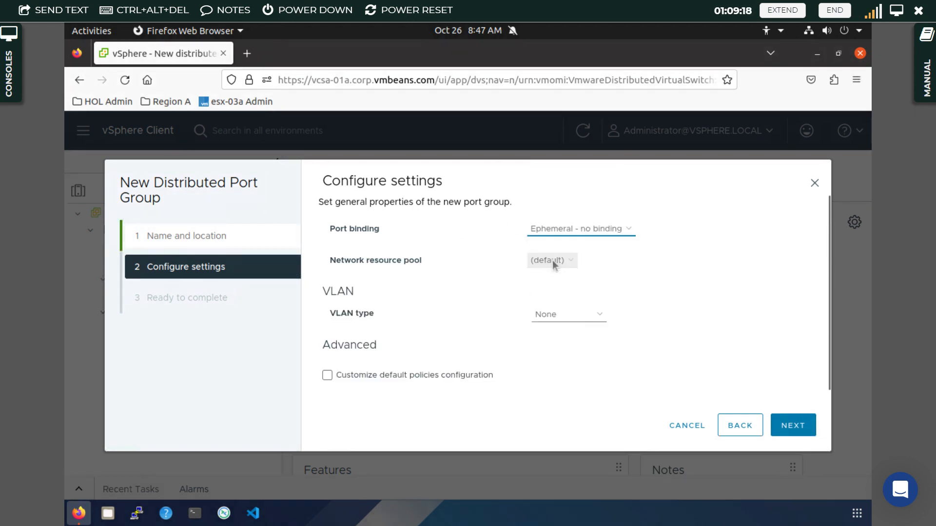
left_click(570, 236)
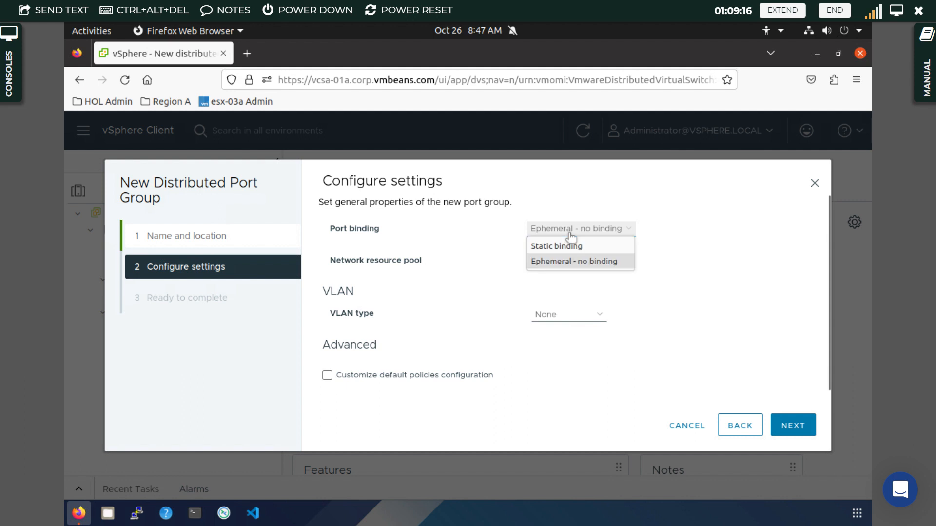
left_click(568, 248)
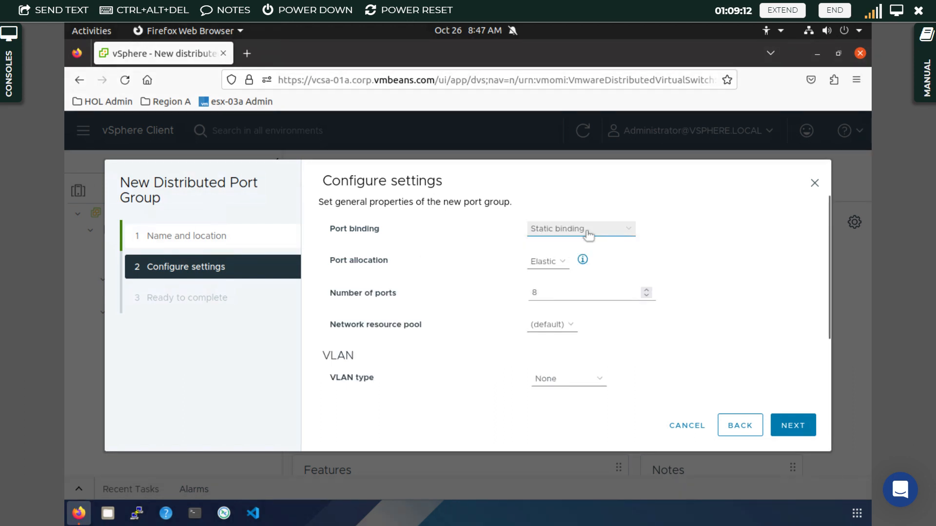
left_click(565, 228)
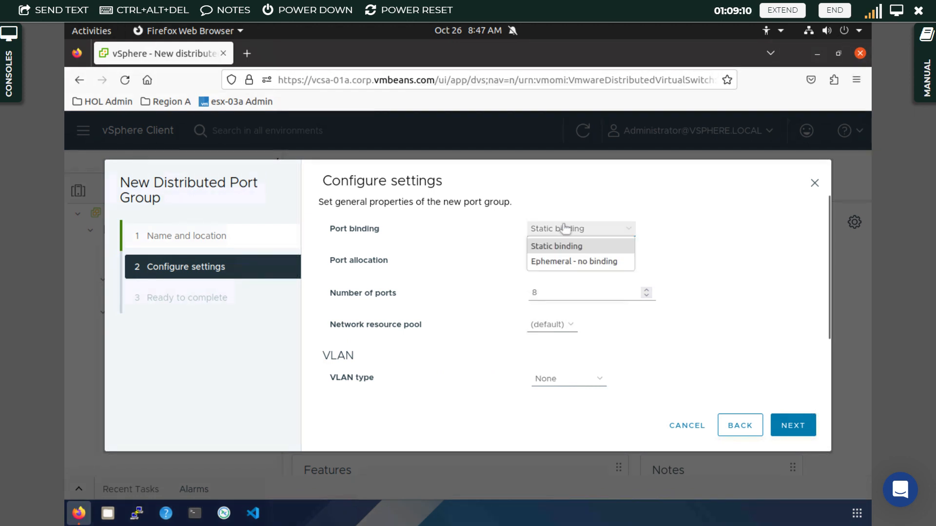
left_click(563, 262)
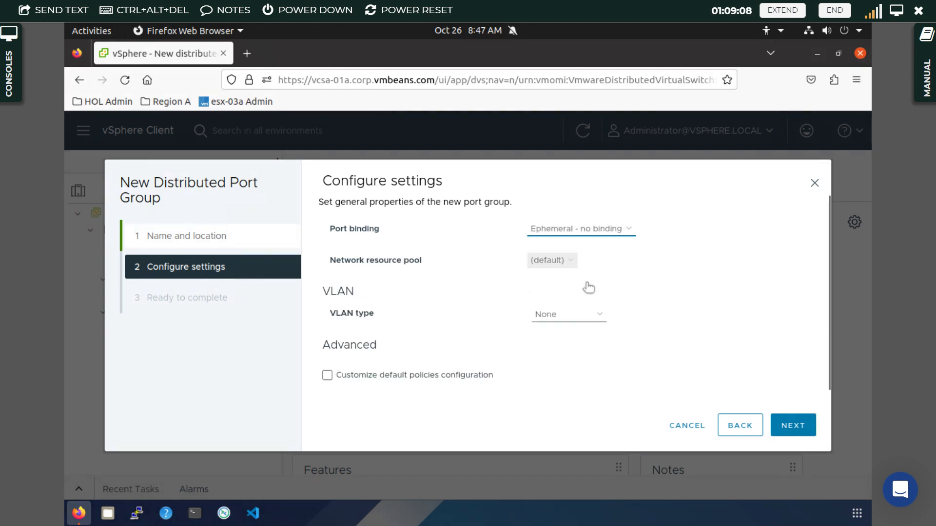
left_click(781, 435)
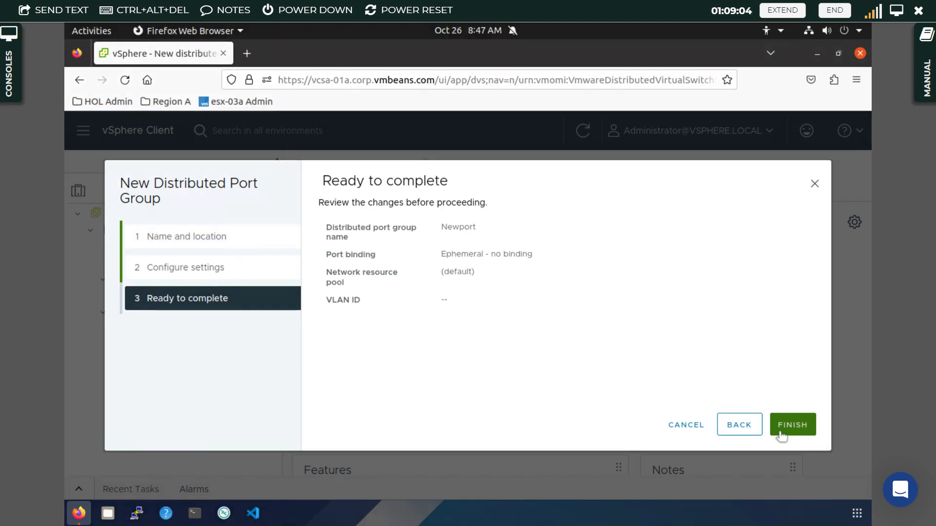
left_click(781, 435)
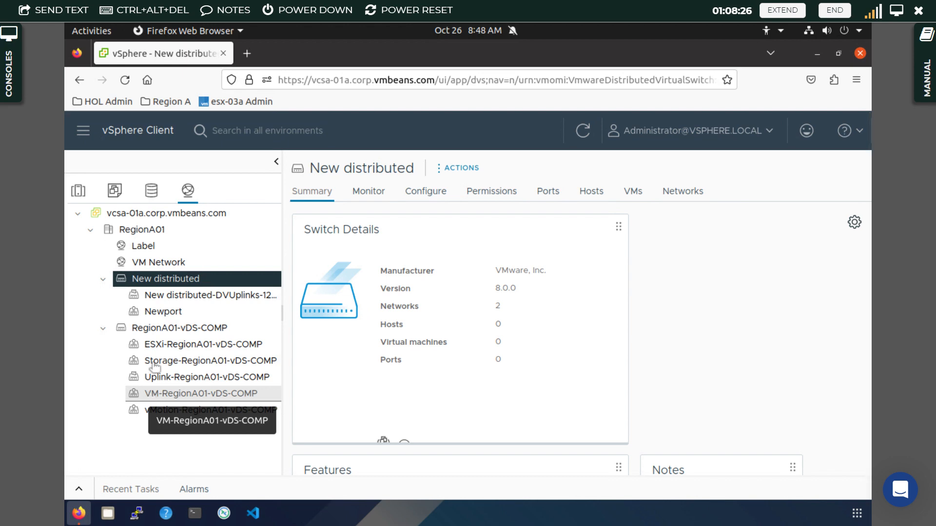
- Examine the summary of port group Newport and the ports, hosts and VMs of New distributed's DVUplinks group
left_click(163, 312)
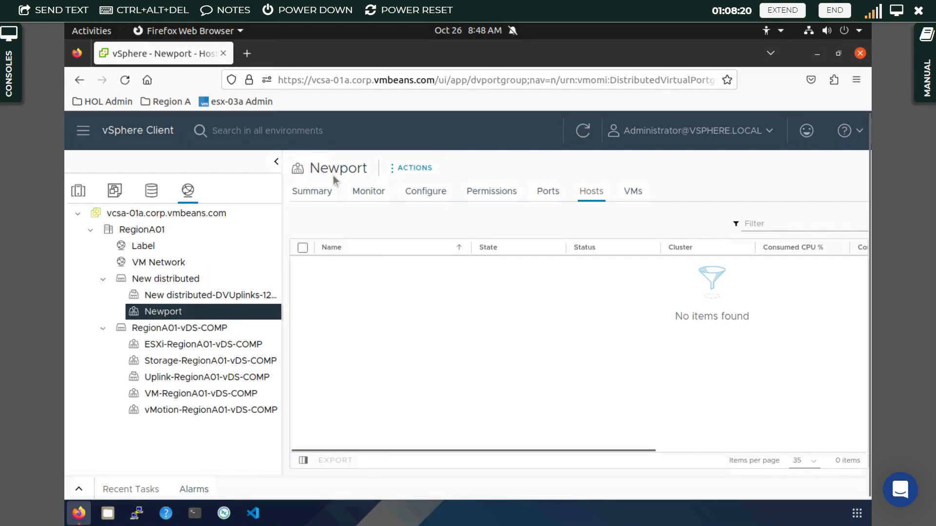
left_click(314, 191)
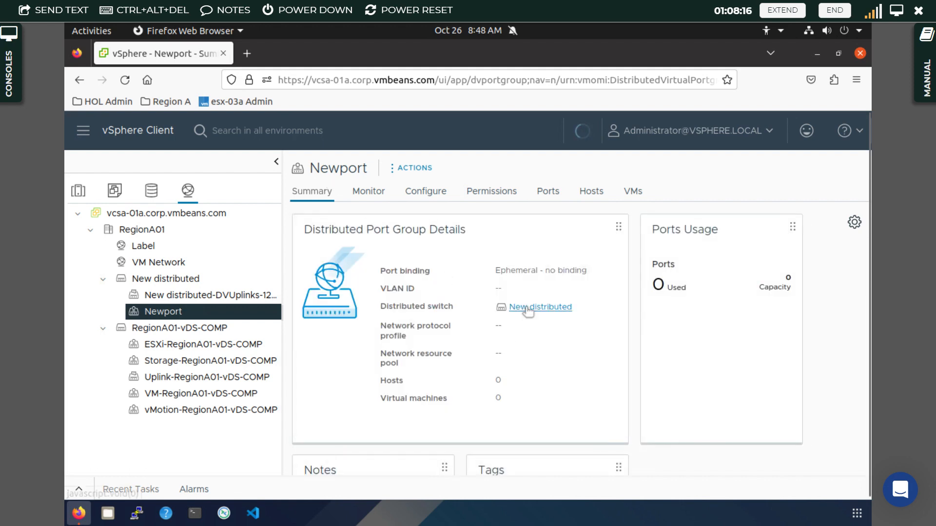
scroll(511, 331, "down", 5)
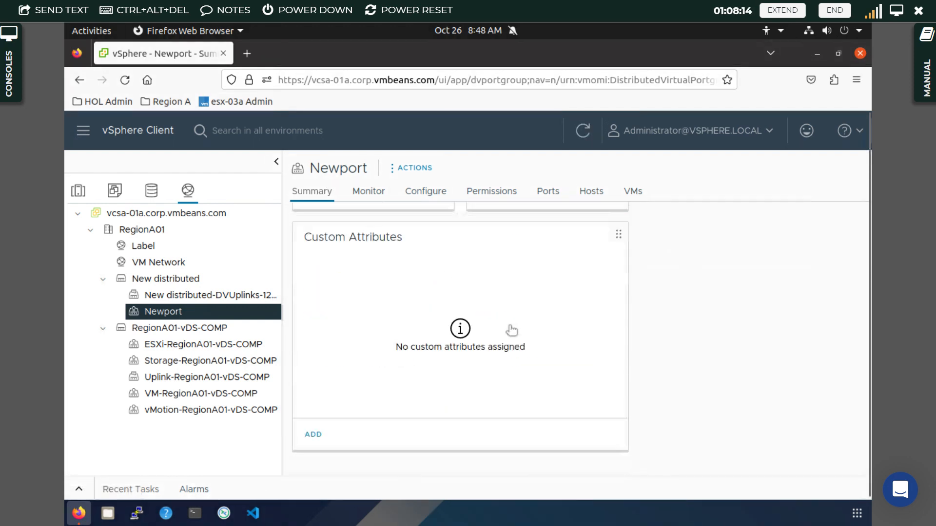
scroll(314, 336, "up", 5)
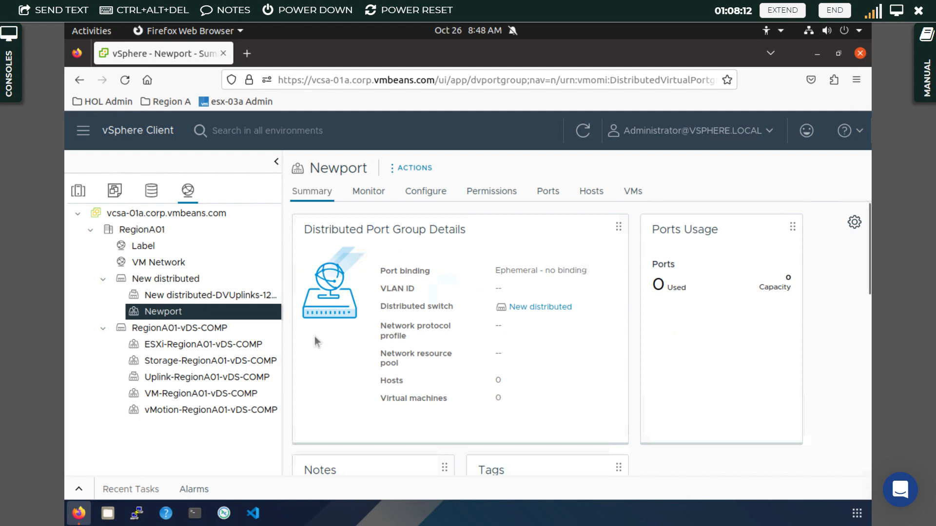
left_click(163, 295)
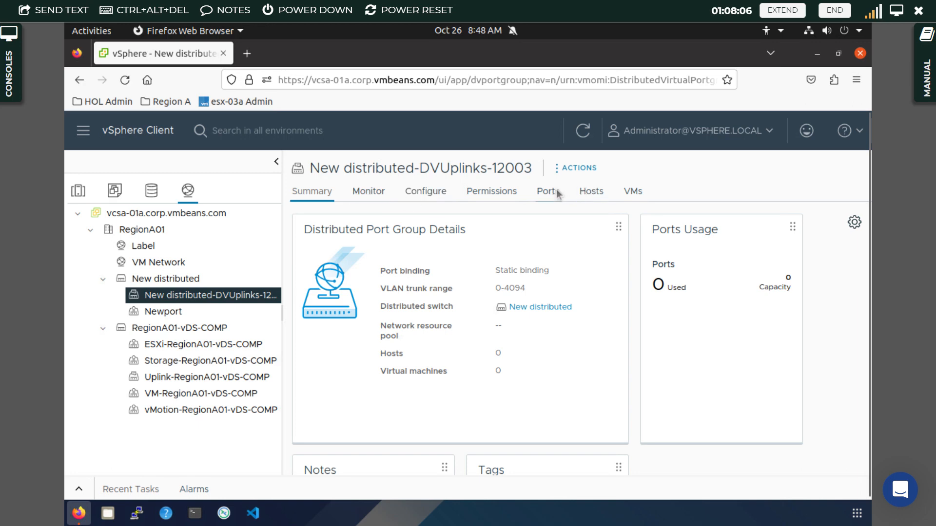
left_click(557, 193)
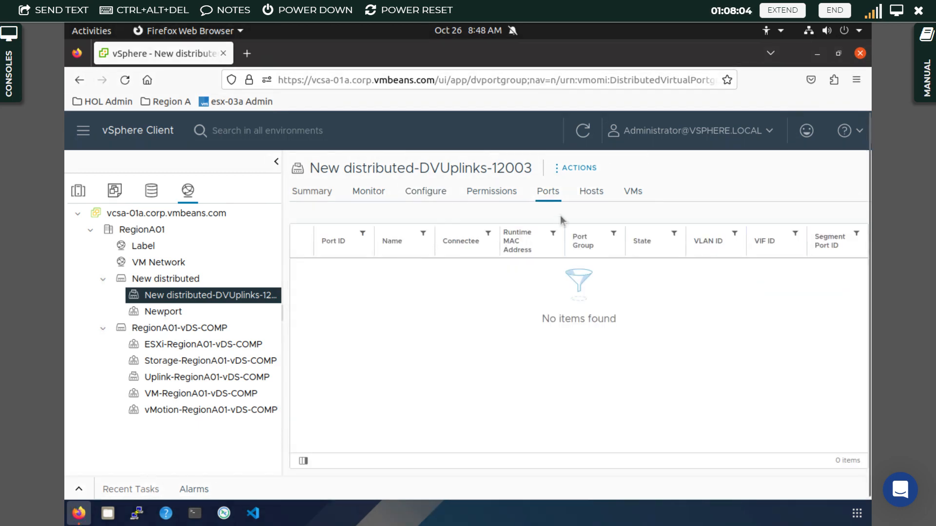
left_click(587, 198)
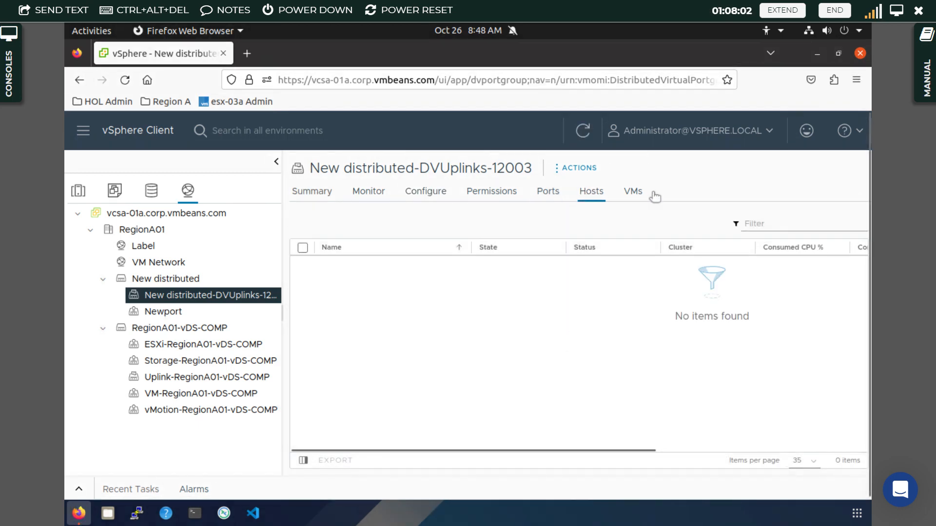
left_click(640, 195)
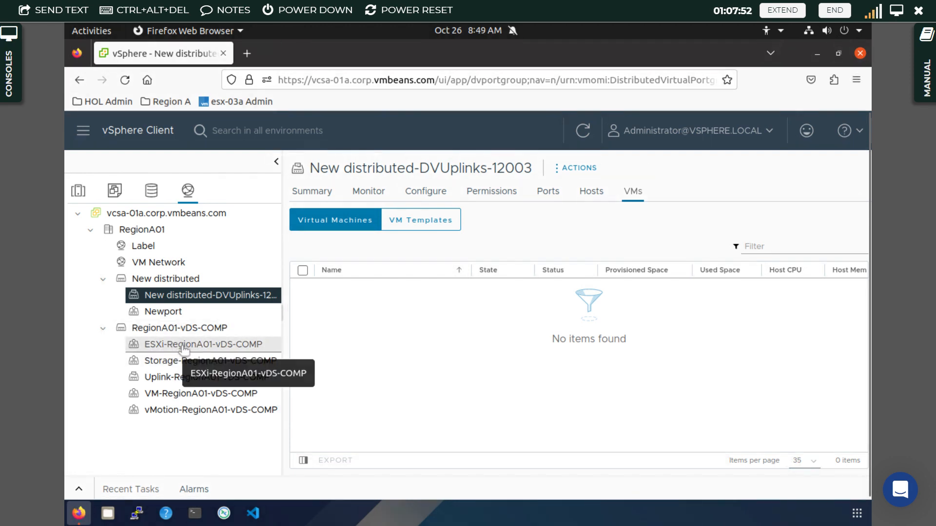
left_click(163, 316)
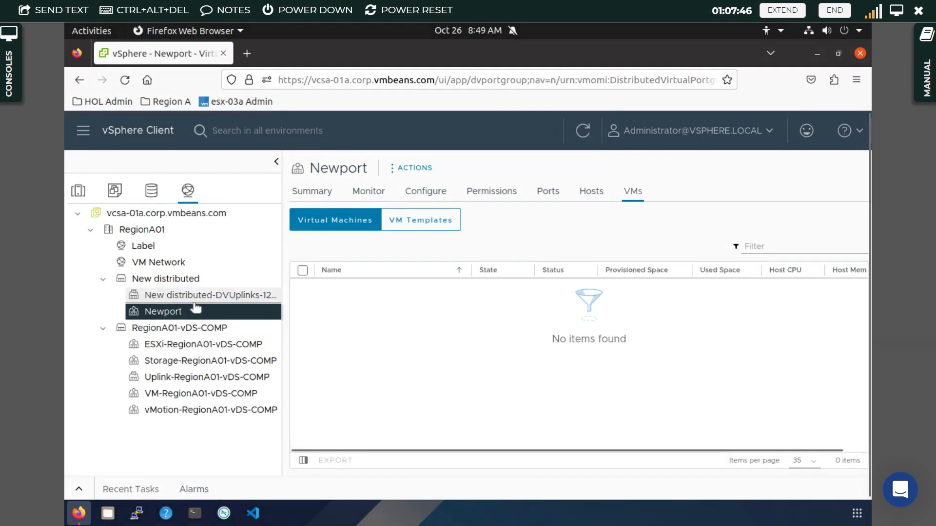
- Start adding hosts to the New distributed switch and select both esx-01a.corp.vmbeans.com and esx-02a.corp.vmbeans.com
right_click(159, 280)
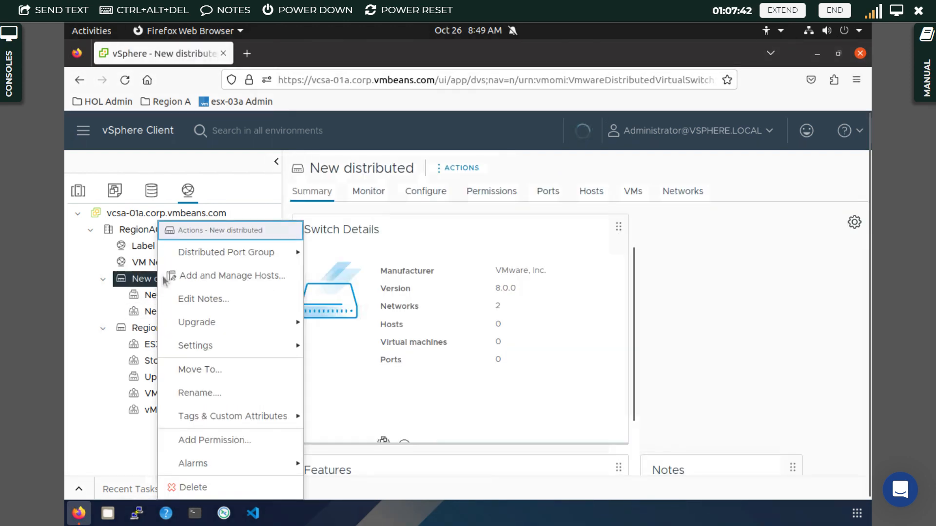
mouse_move(202, 264)
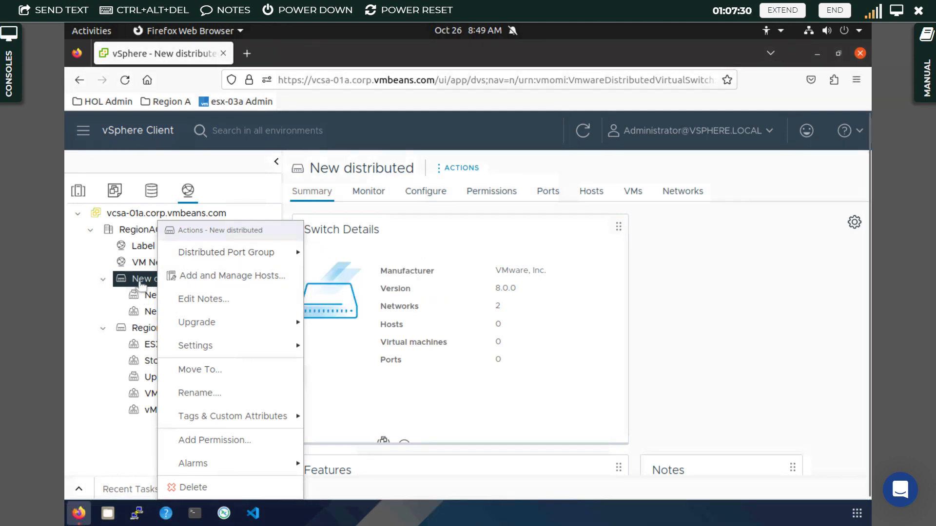
left_click(220, 275)
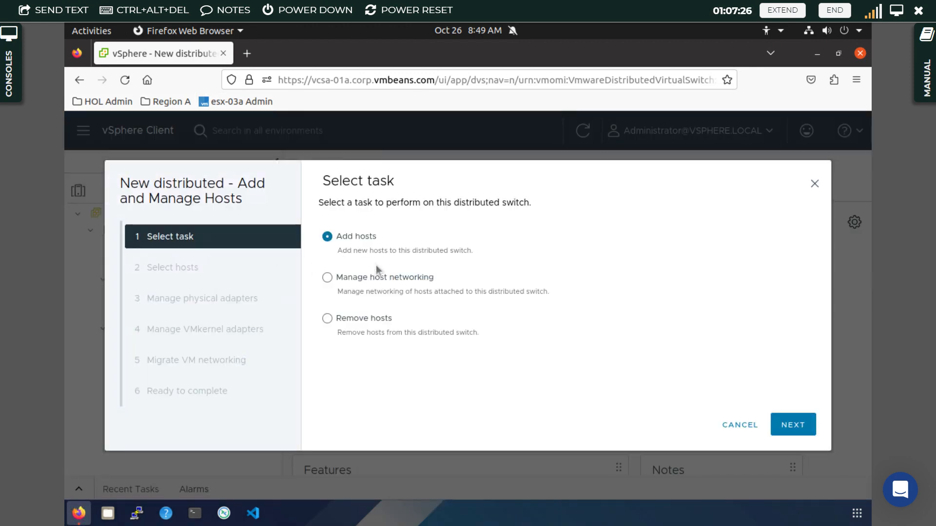
left_click(780, 428)
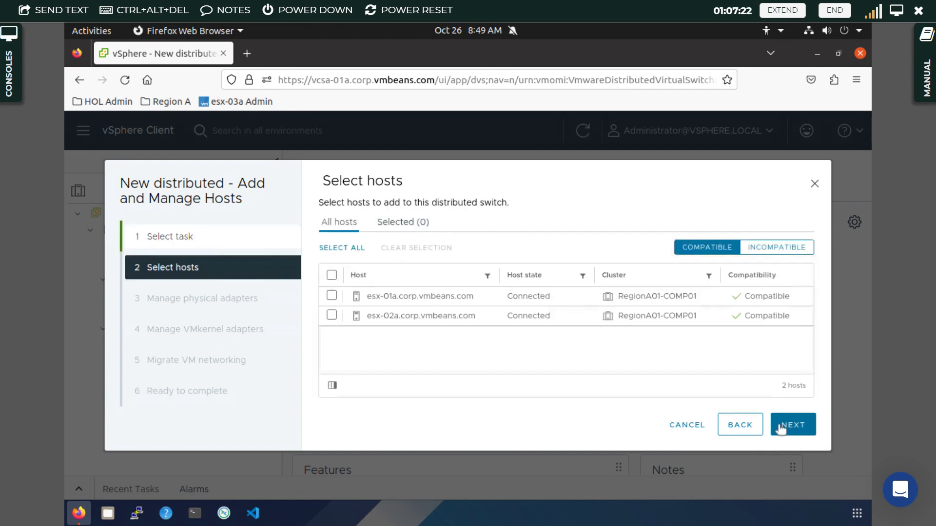
left_click(332, 276)
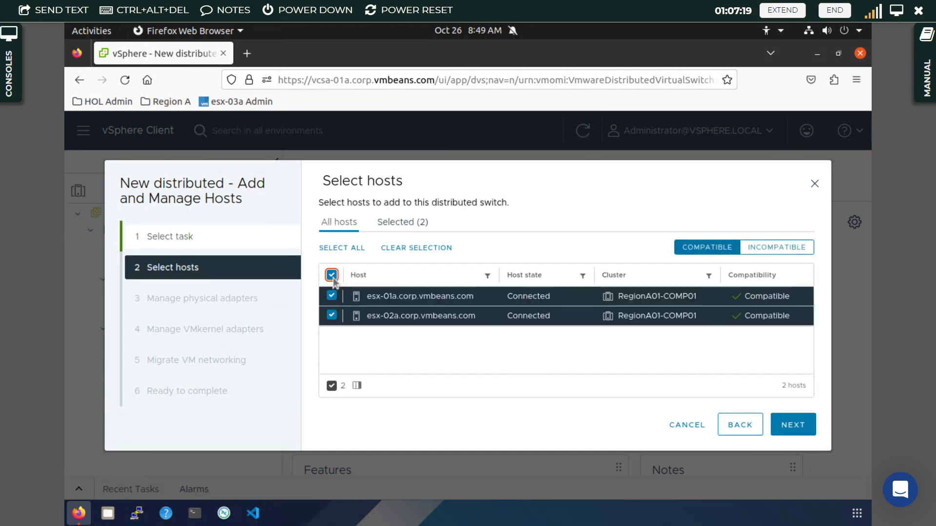
left_click(783, 428)
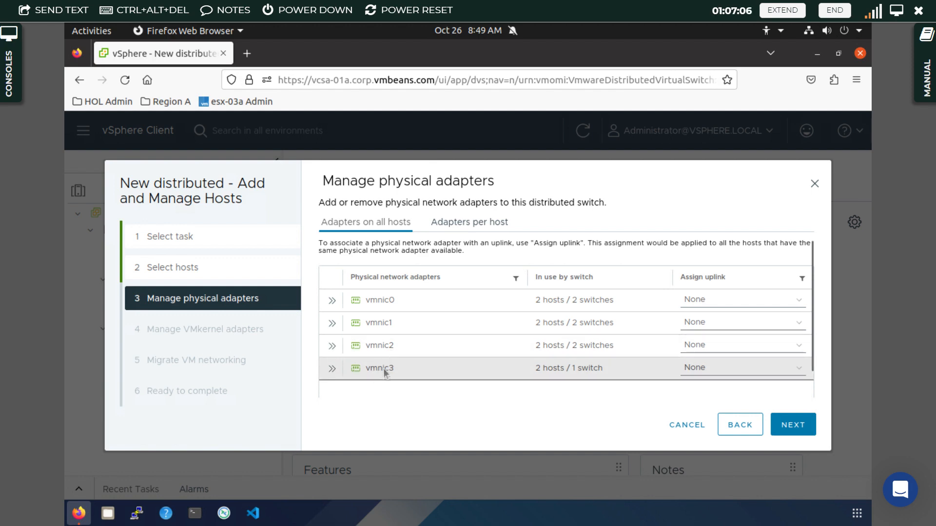
- Check the related hosts of vmnic2 and vmnic3, and set the uplink assignment of both adapters to (Auto-assign)
left_click(334, 346)
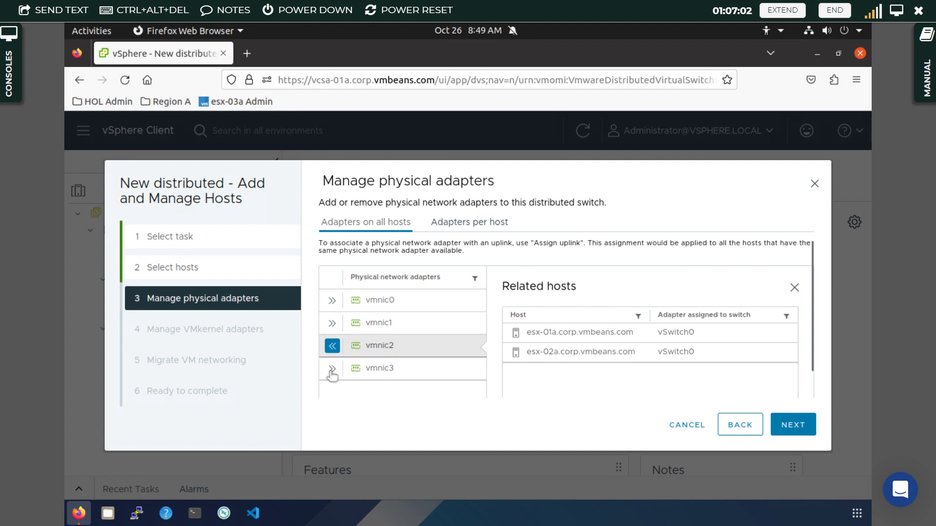
left_click(331, 370)
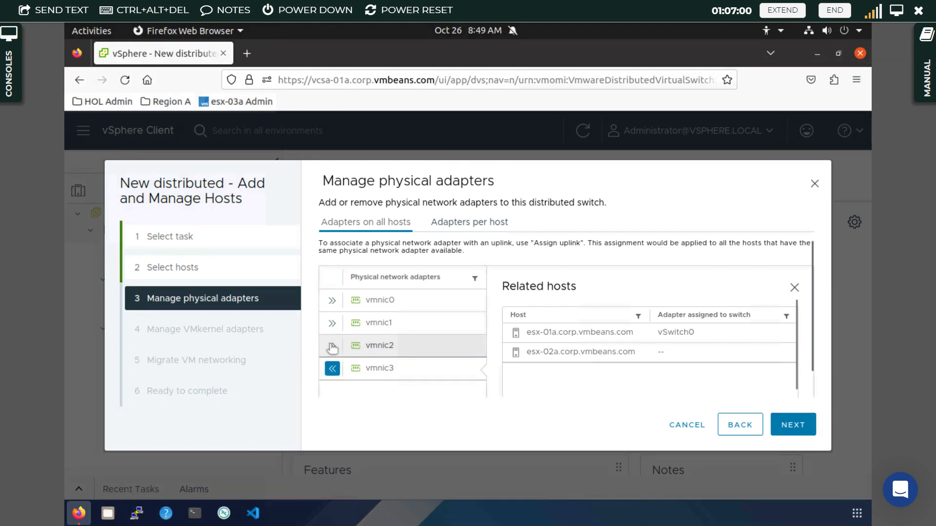
left_click(332, 347)
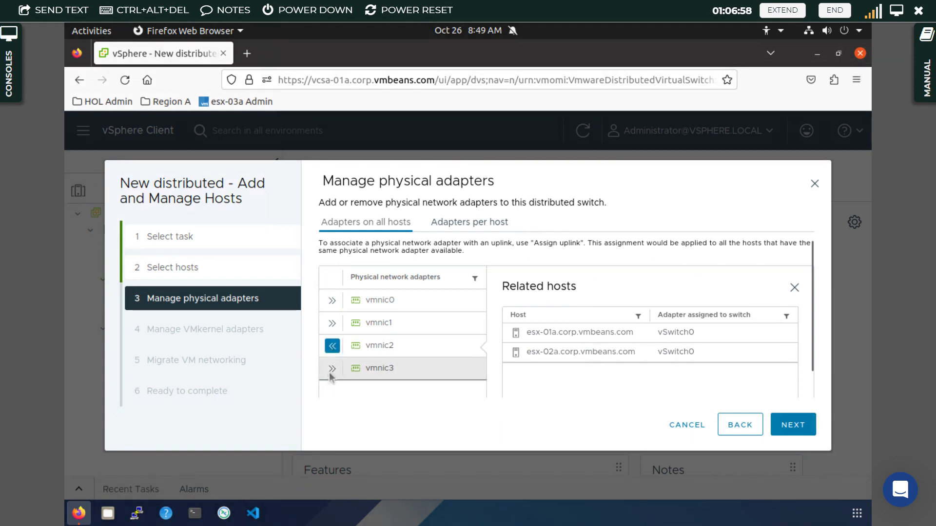
left_click(331, 370)
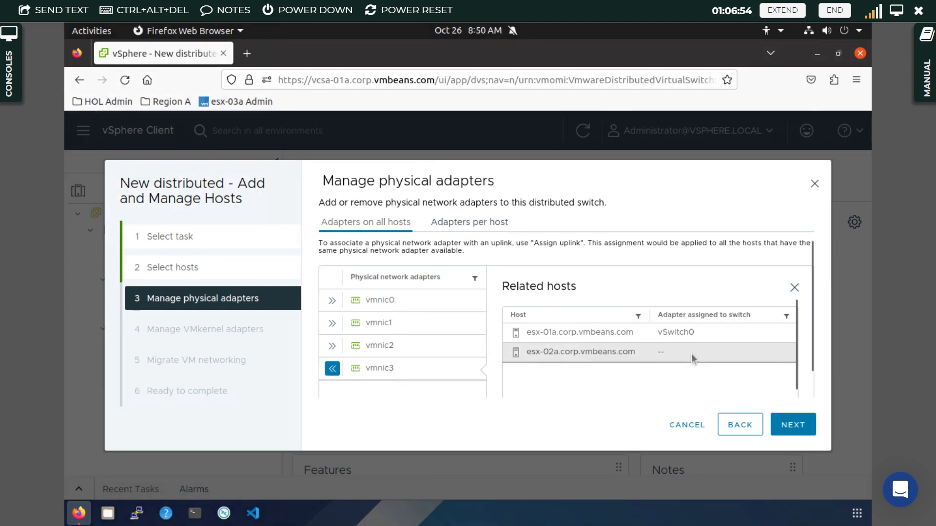
left_click(332, 369)
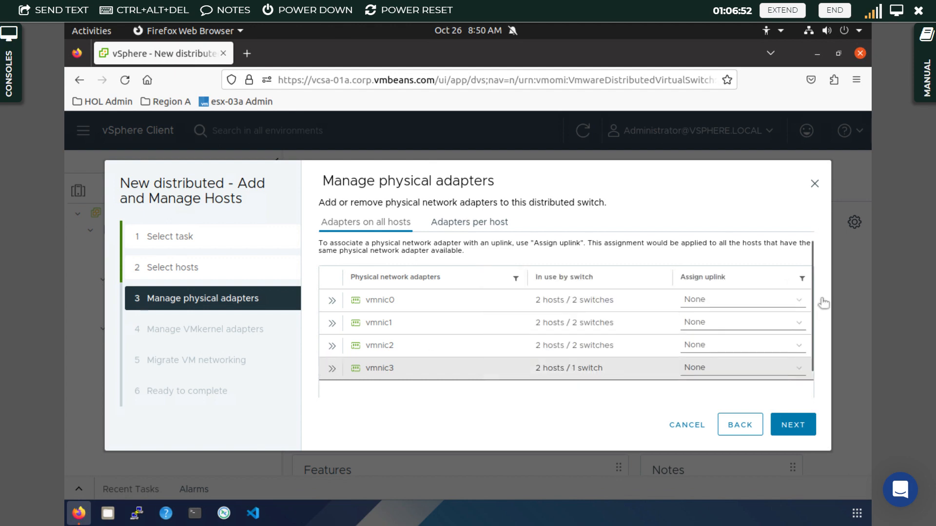
left_click(713, 369)
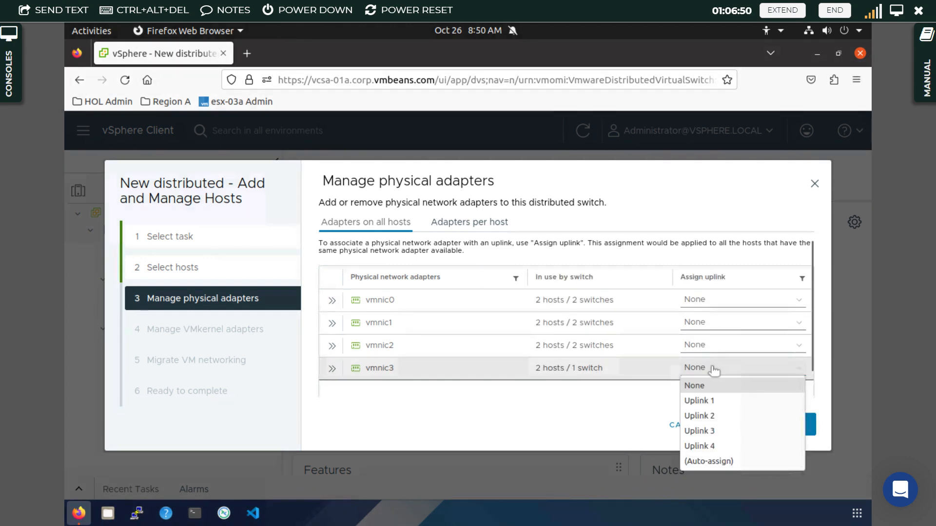
left_click(718, 461)
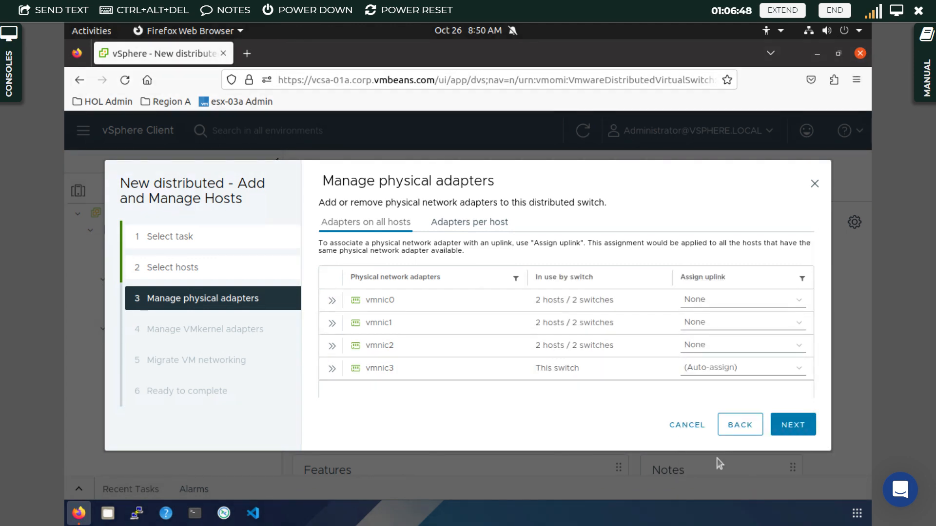
left_click(789, 428)
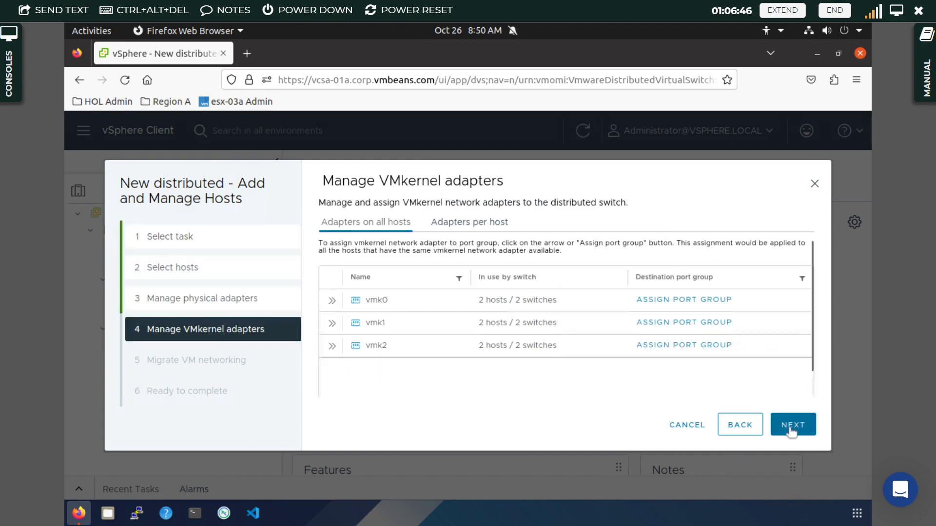
left_click(728, 434)
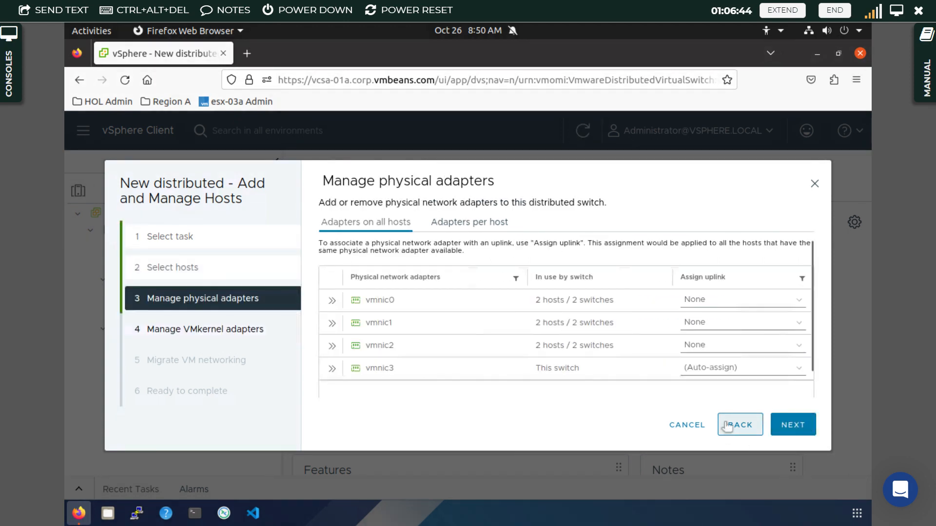
left_click(752, 351)
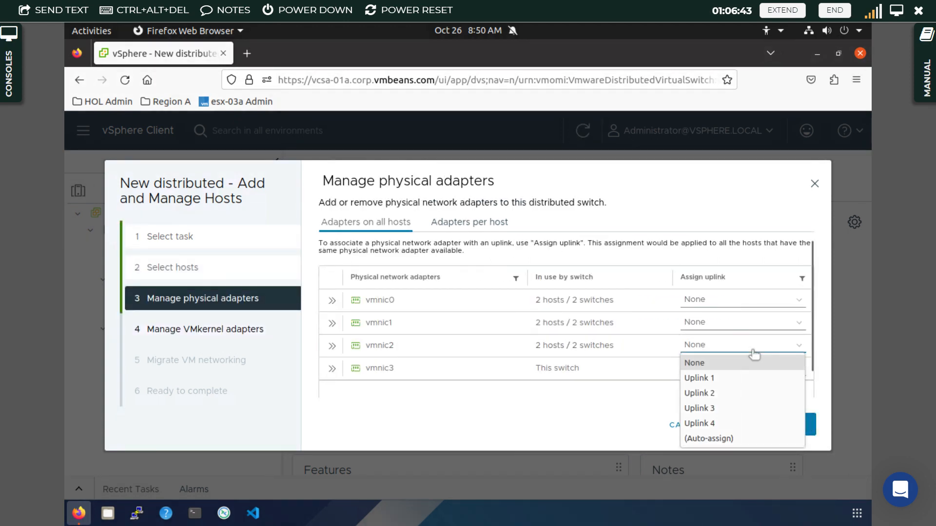
left_click(699, 438)
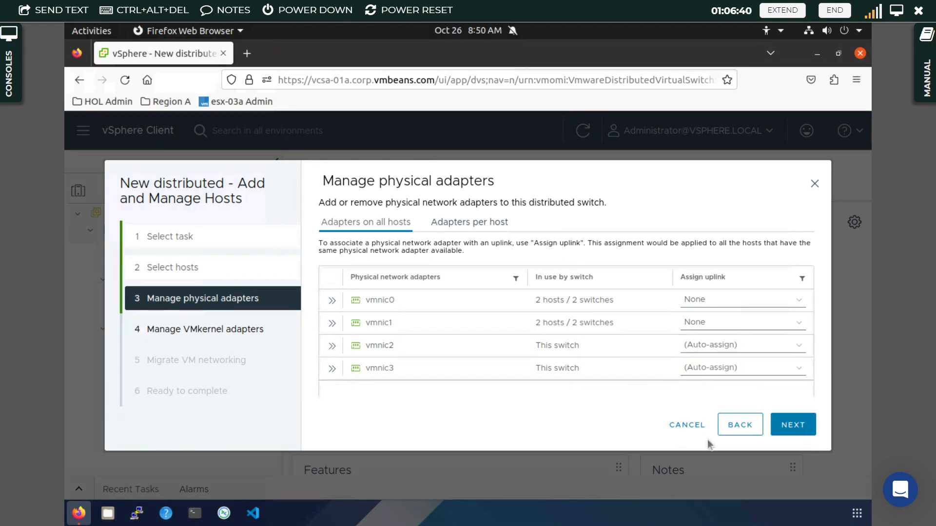
- Accept the VMkernel adapter and VM networking pages without assignments or migration, and finish adding the hosts to the switch
left_click(780, 430)
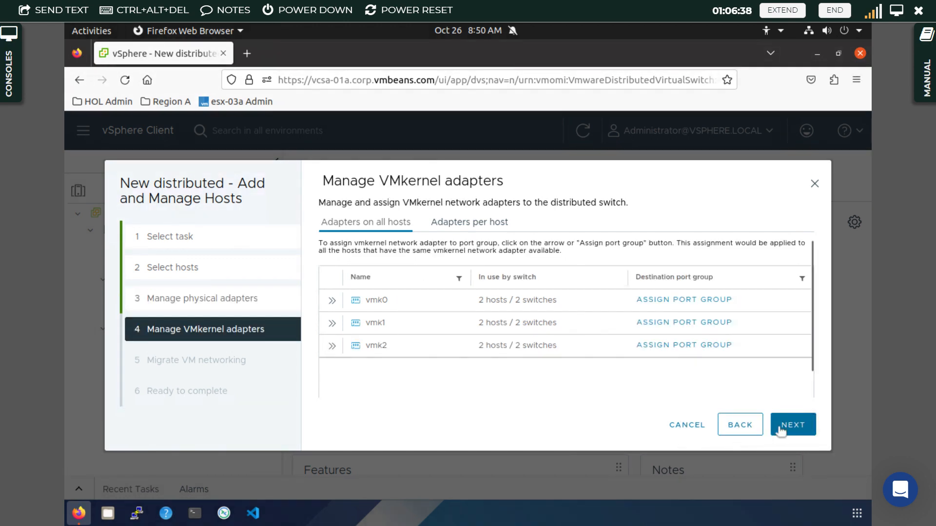
left_click(780, 430)
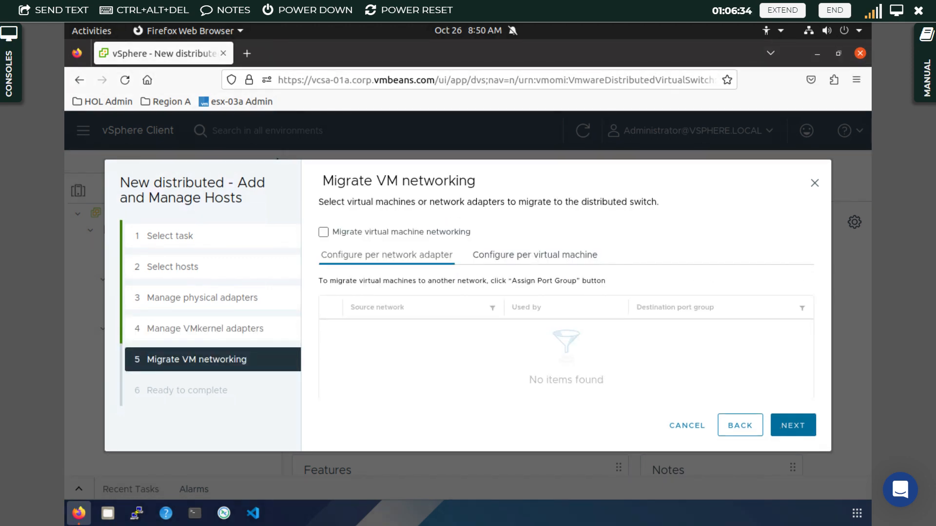
left_click(793, 428)
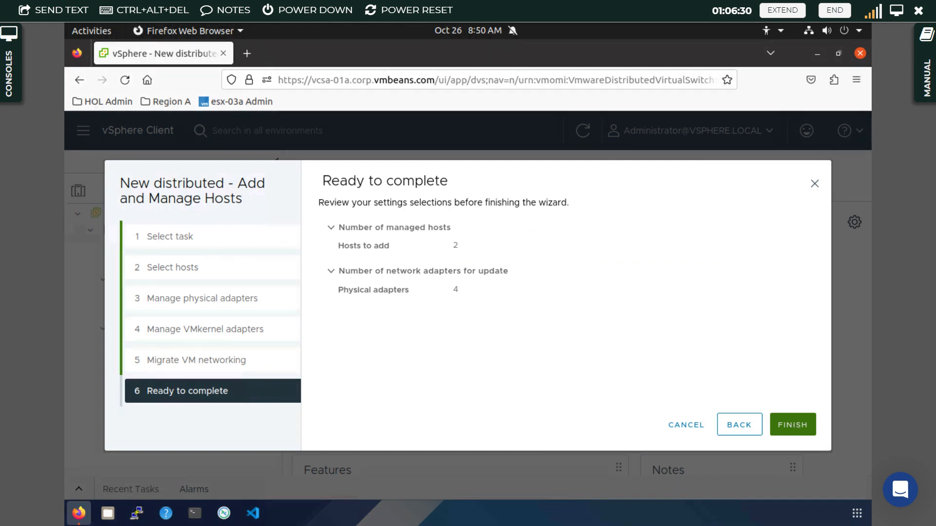
left_click(792, 425)
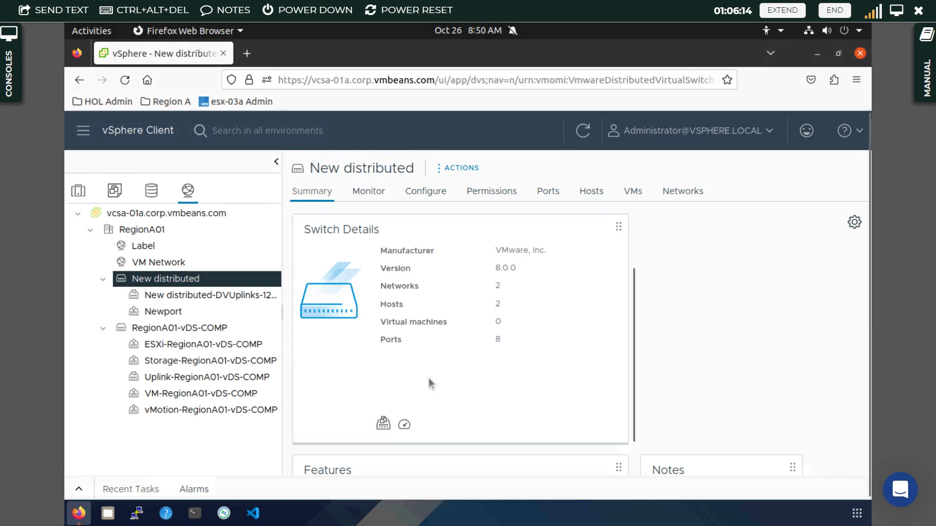
- In the hosts and clusters inventory, start migrating TinyLinux2 with the option Change both compute resource and storage
left_click(80, 192)
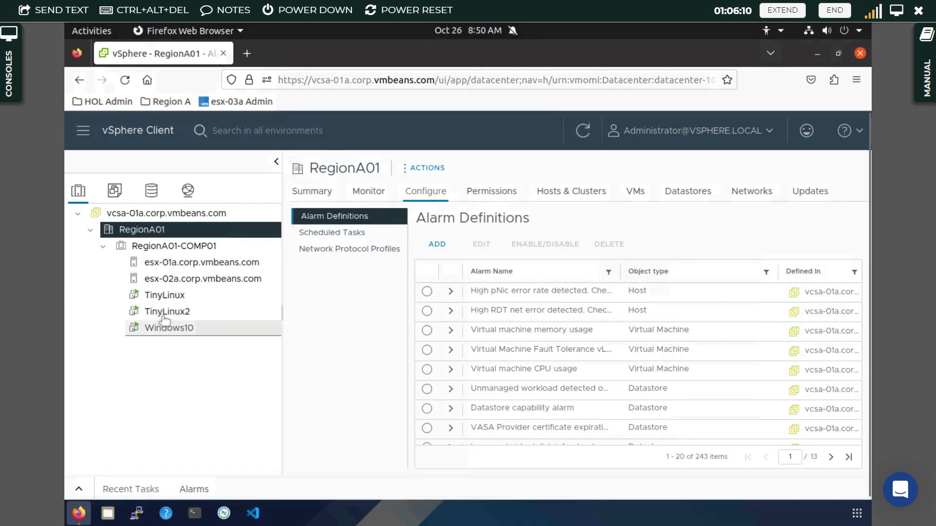
right_click(164, 315)
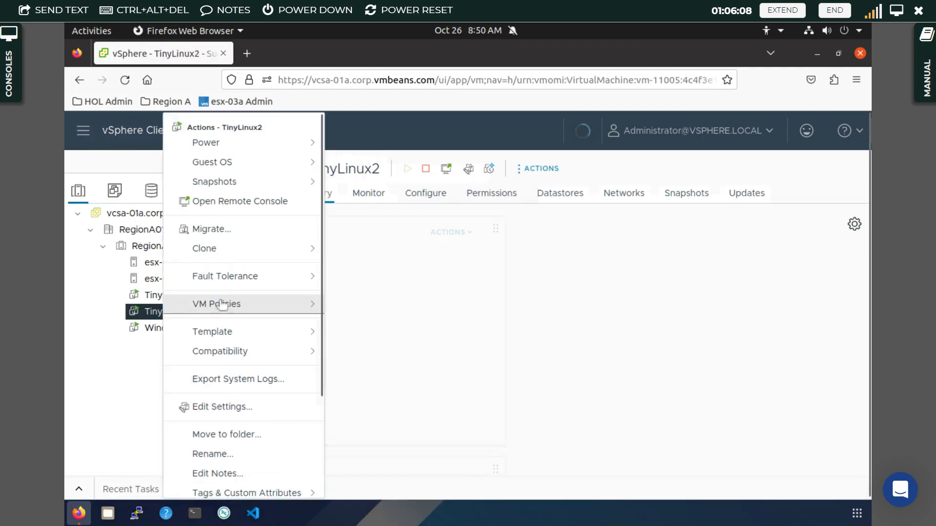
left_click(246, 232)
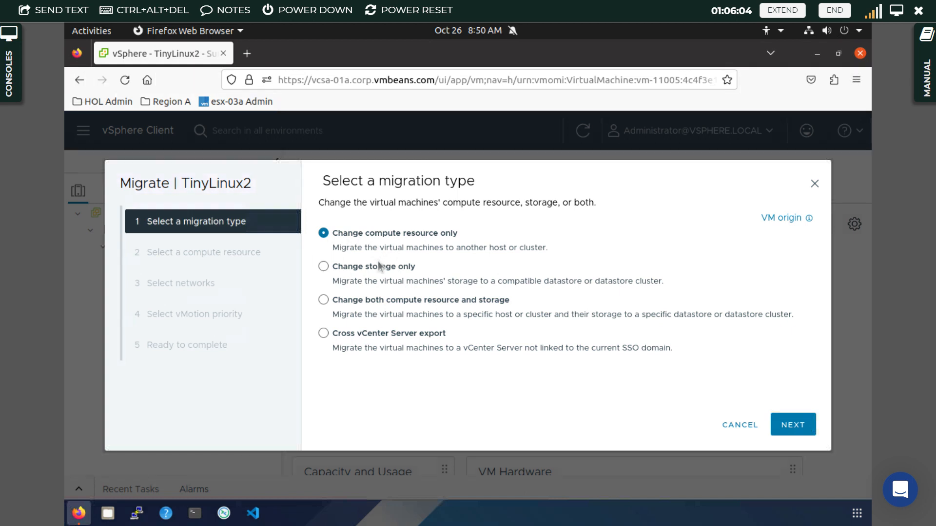
left_click(381, 301)
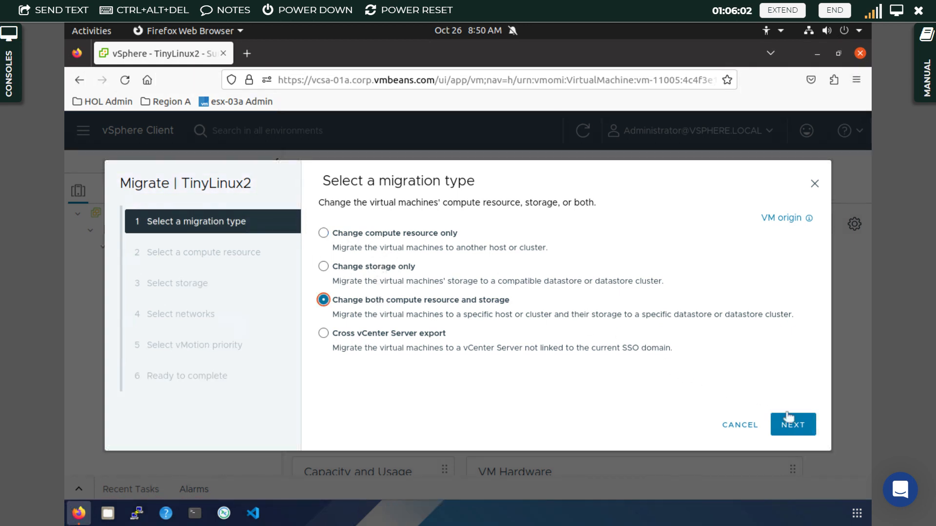
left_click(803, 424)
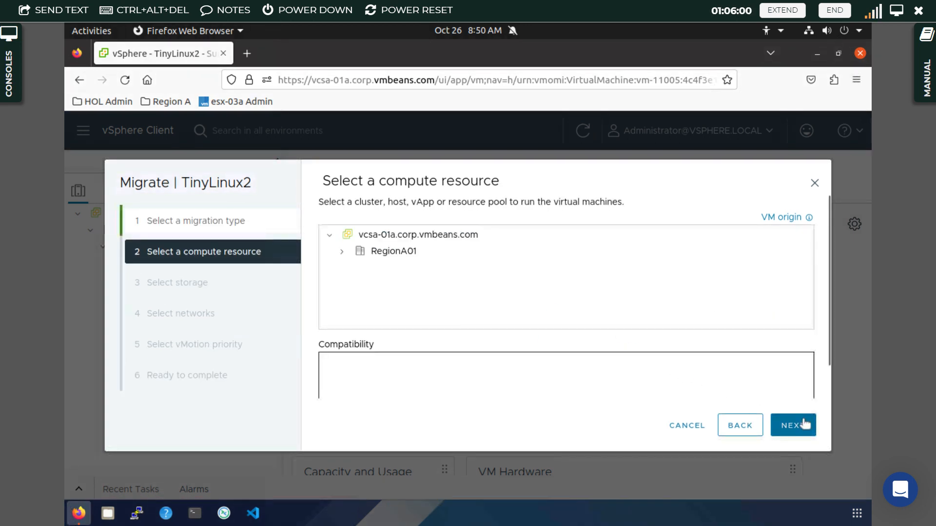
- Choose host esx-01a.corp.vmbeans.com in cluster RegionA01-COMP01 as the migration's compute resource and accept datastore ds-iscsi01 with the existing storage policies
left_click(393, 254)
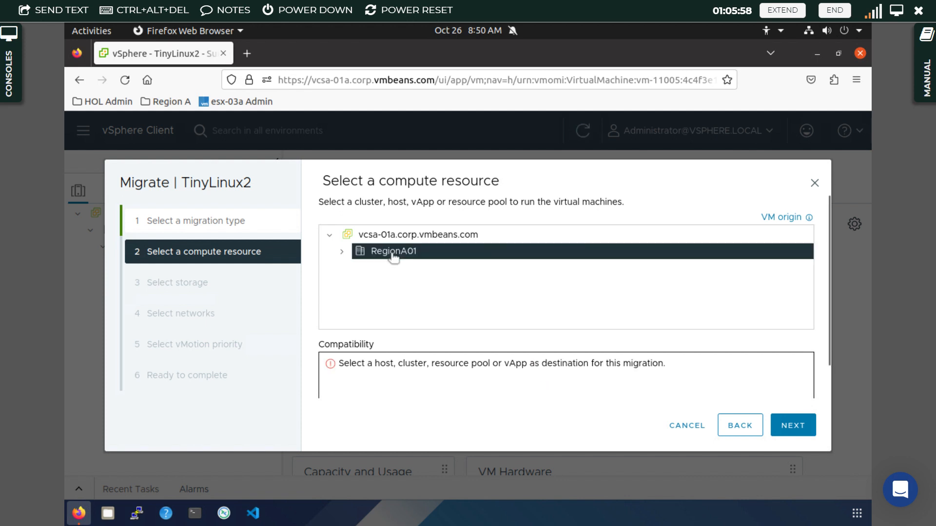
left_click(341, 252)
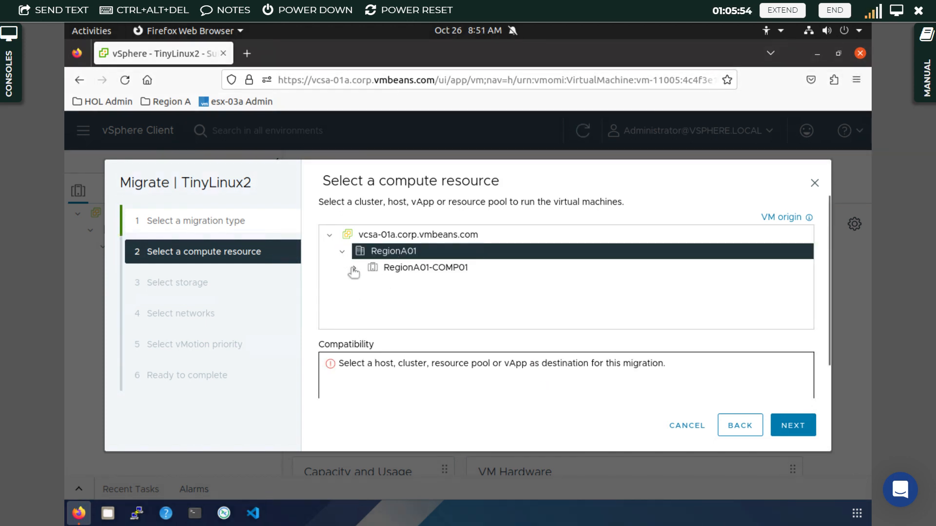
left_click(353, 267)
left_click(409, 289)
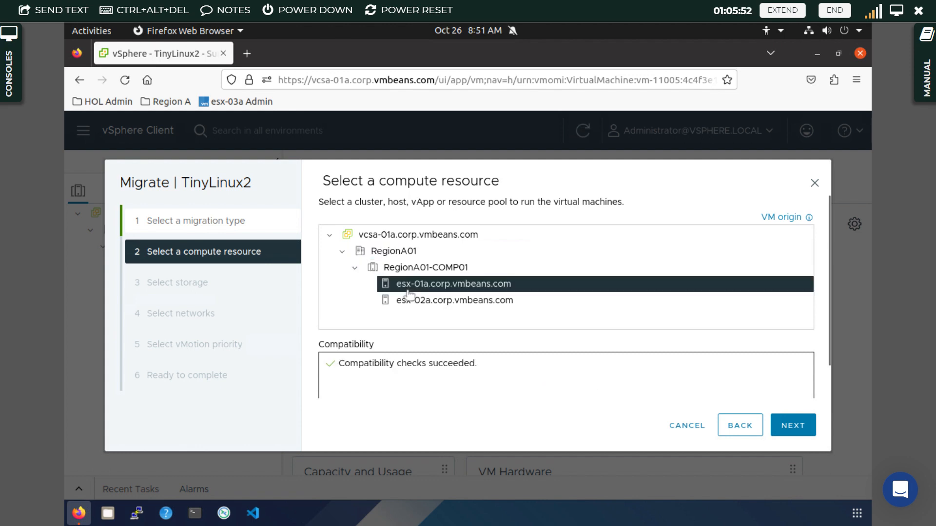
left_click(796, 423)
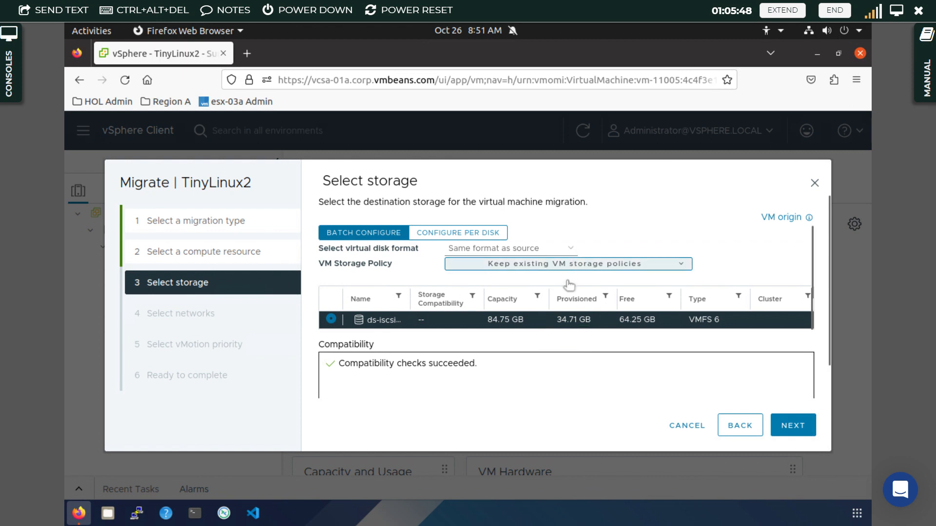
left_click(796, 422)
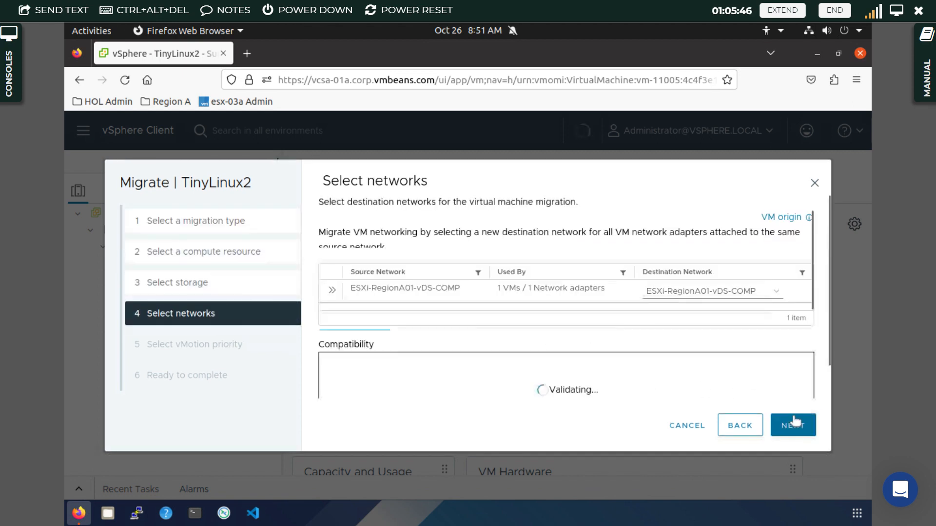
- Set the migration's destination network to Newport, keep the High vMotion priority and continue to the final review
left_click(685, 293)
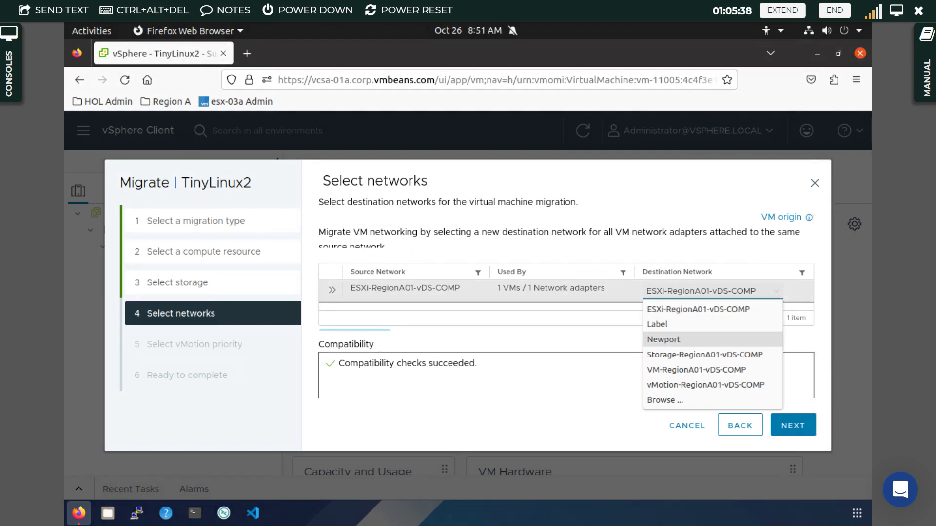
left_click(674, 342)
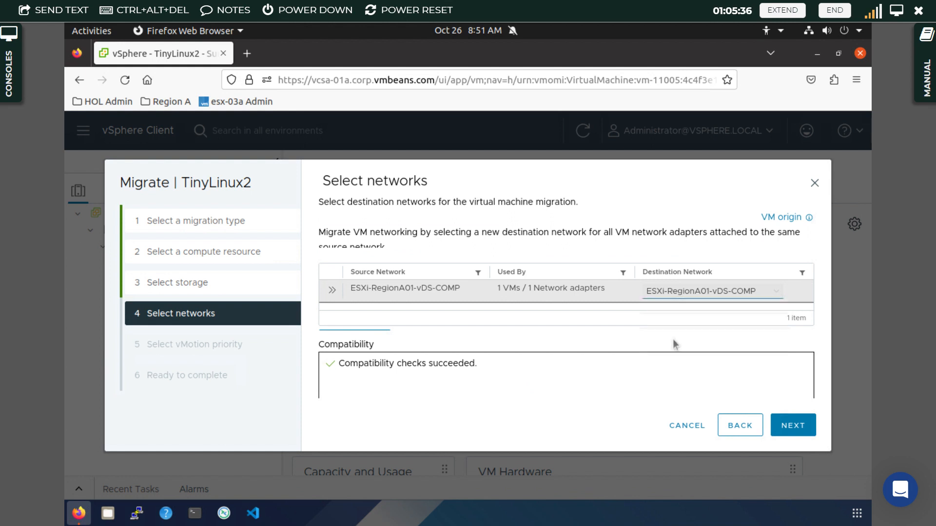
left_click(785, 428)
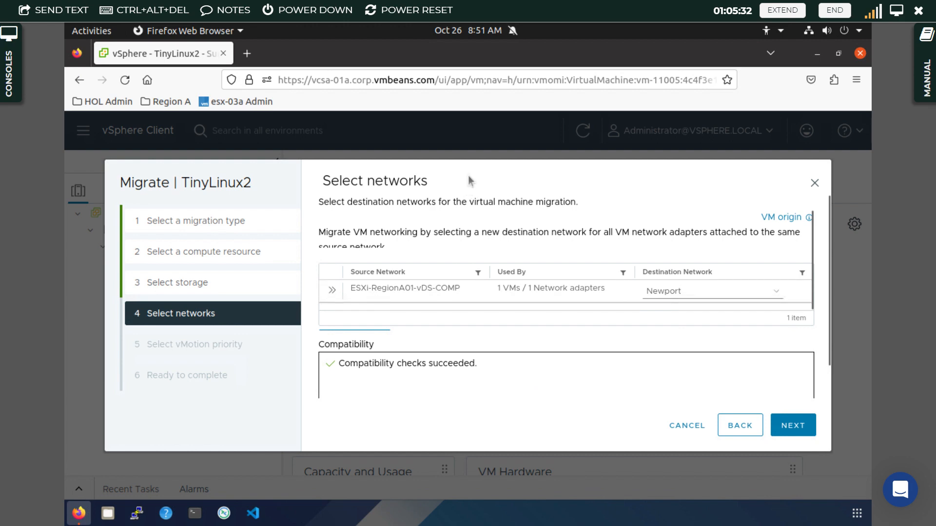
left_click(787, 430)
left_click(787, 432)
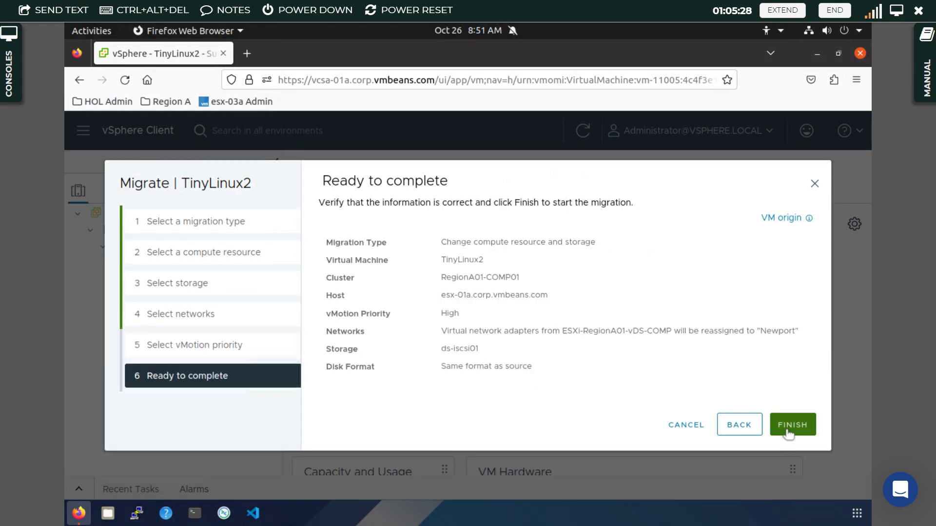
- Finish the TinyLinux2 migration, and check its task and the Newport port group's virtual machines in the networking inventory
left_click(787, 429)
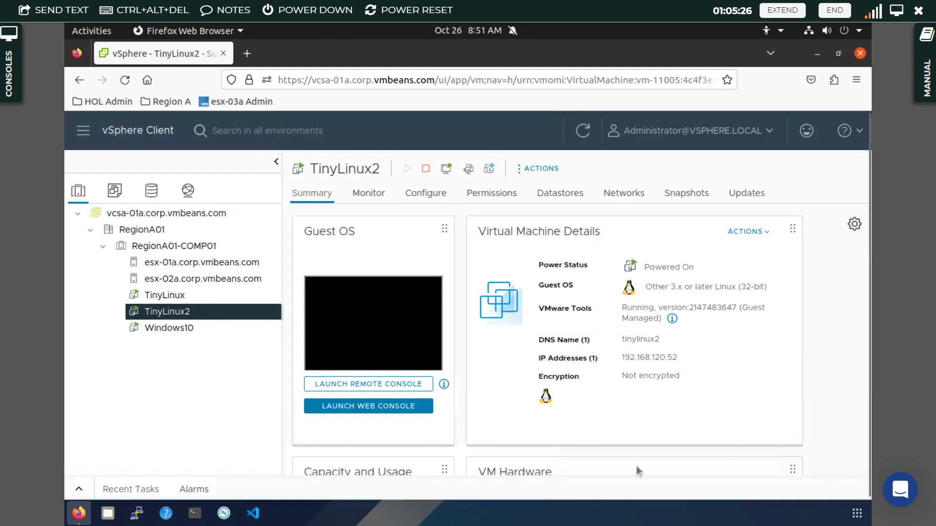
left_click(190, 190)
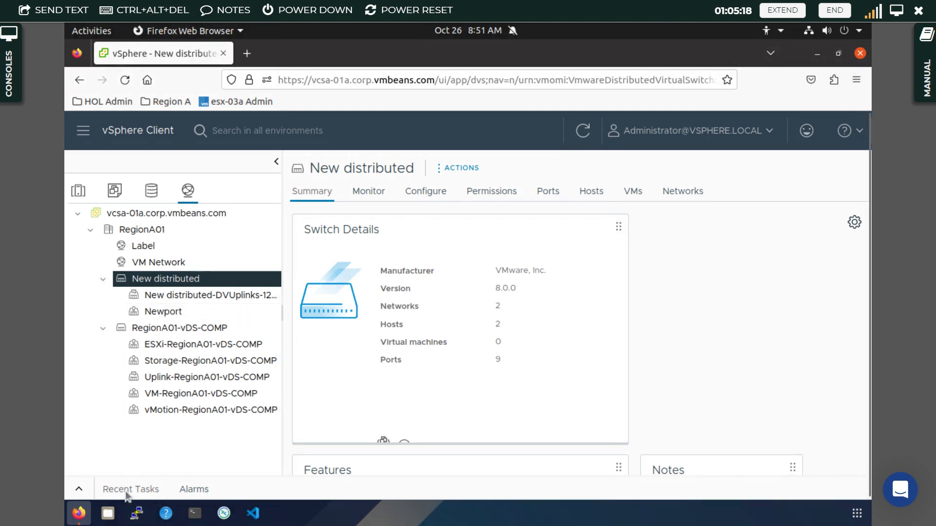
left_click(79, 489)
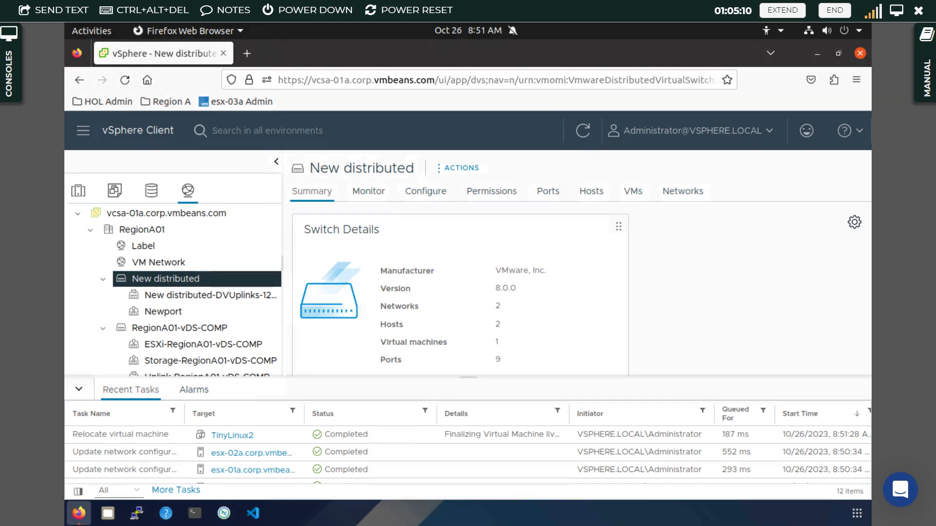
left_click(75, 390)
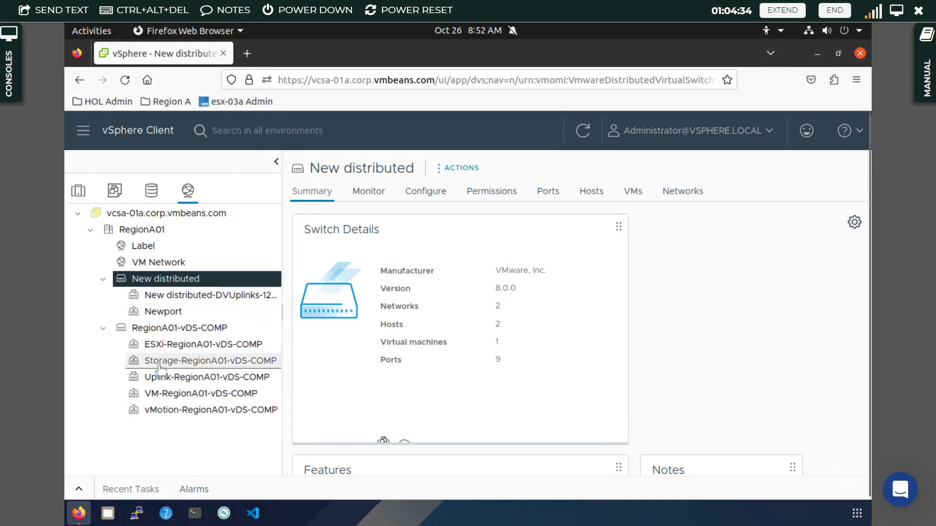
left_click(163, 311)
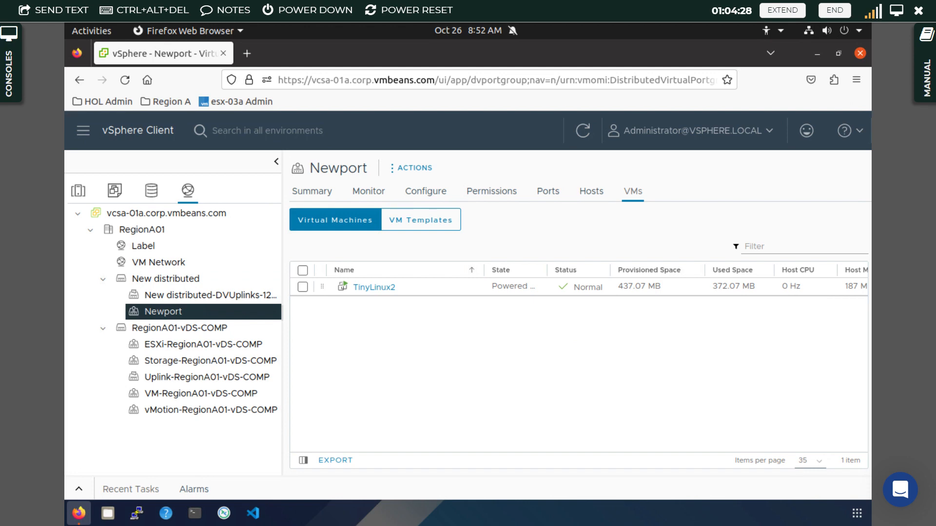
- Review the Newport port group's general, advanced, VLAN, security, traffic shaping, teaming, monitoring and miscellaneous settings, and accept them
right_click(162, 314)
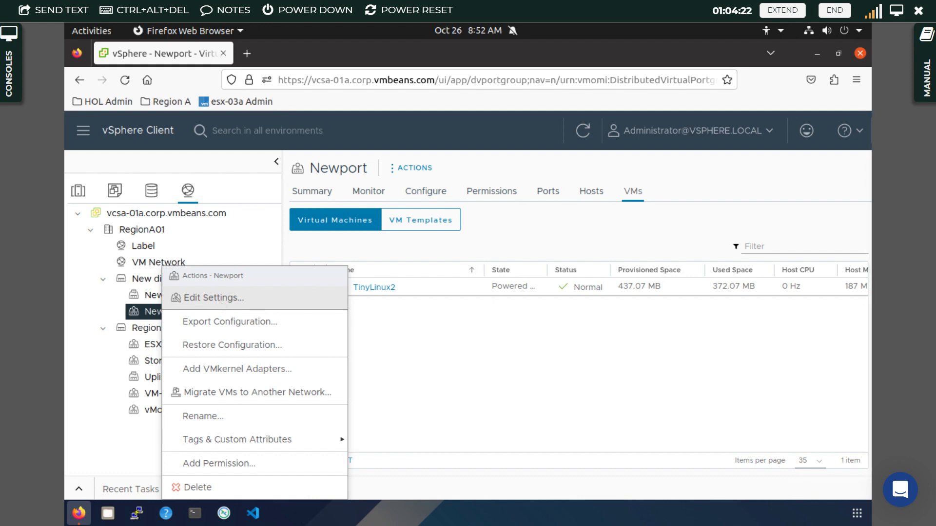
left_click(217, 299)
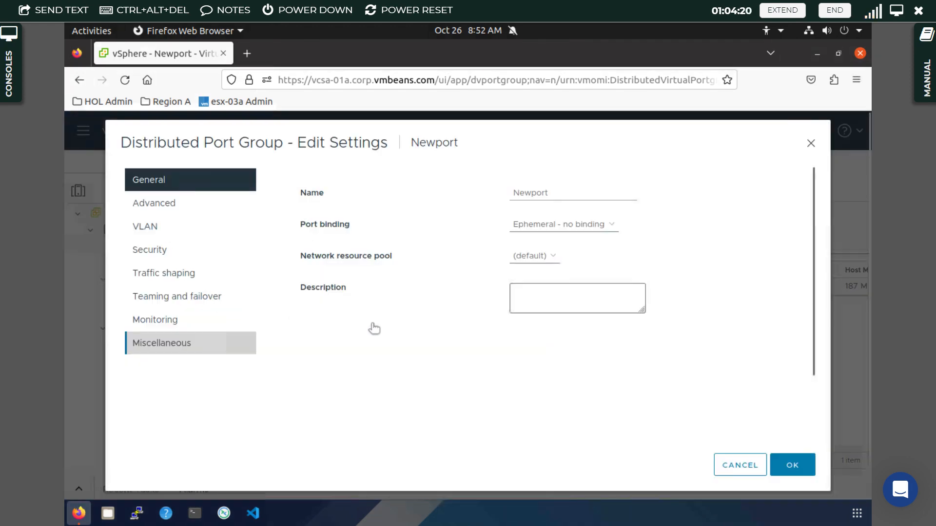
left_click(146, 207)
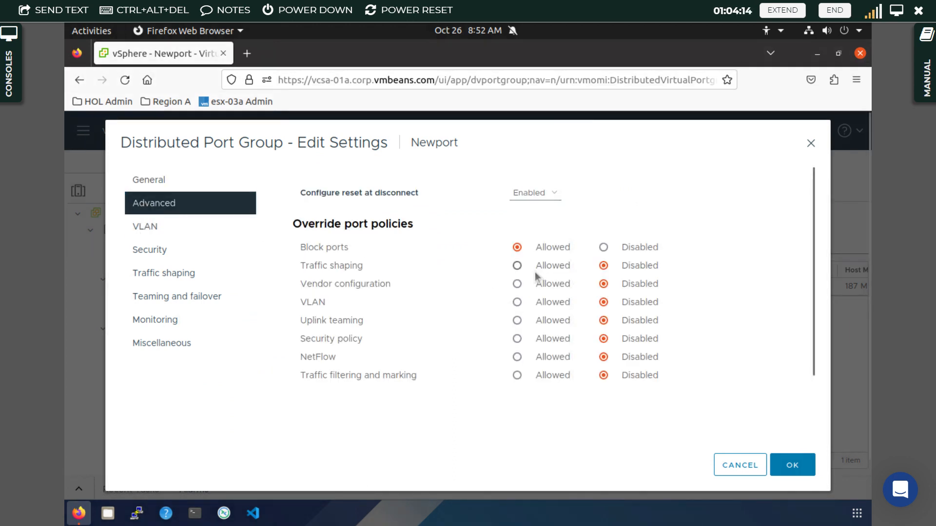
left_click(148, 251)
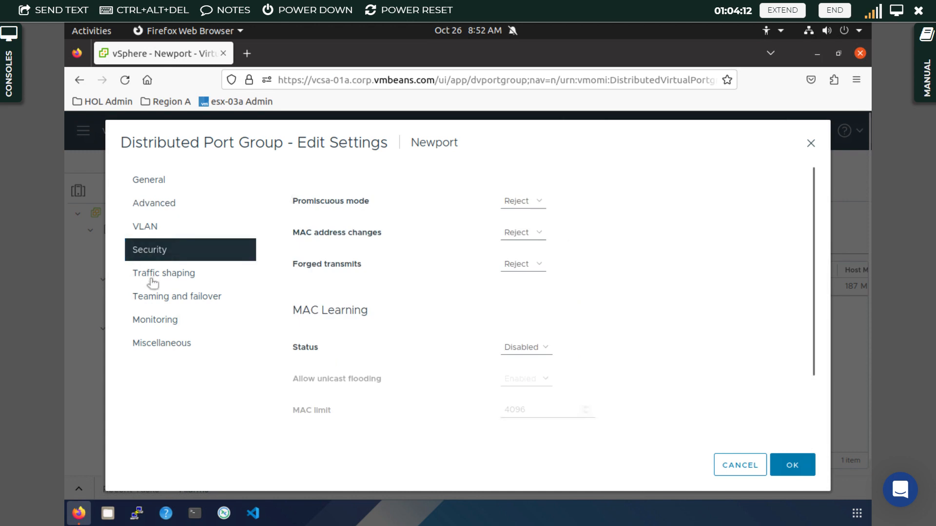
left_click(152, 282)
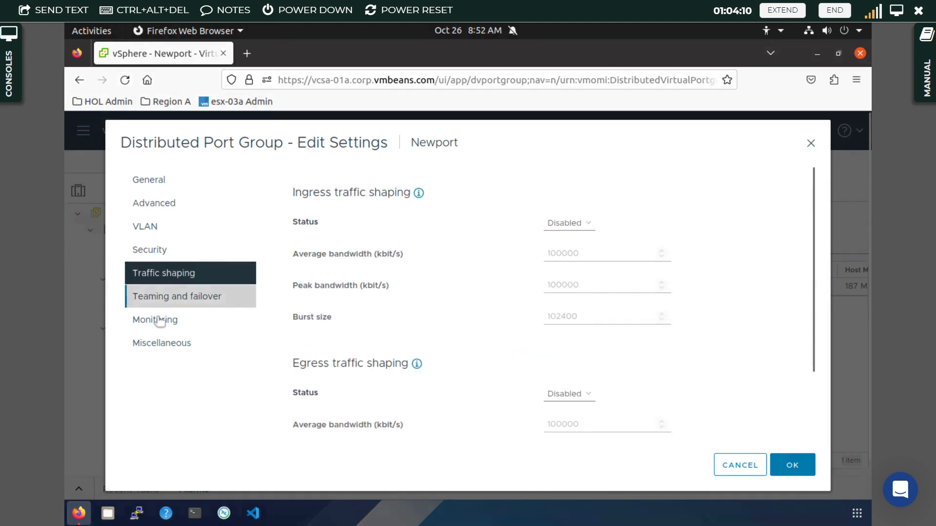
left_click(161, 297)
left_click(157, 322)
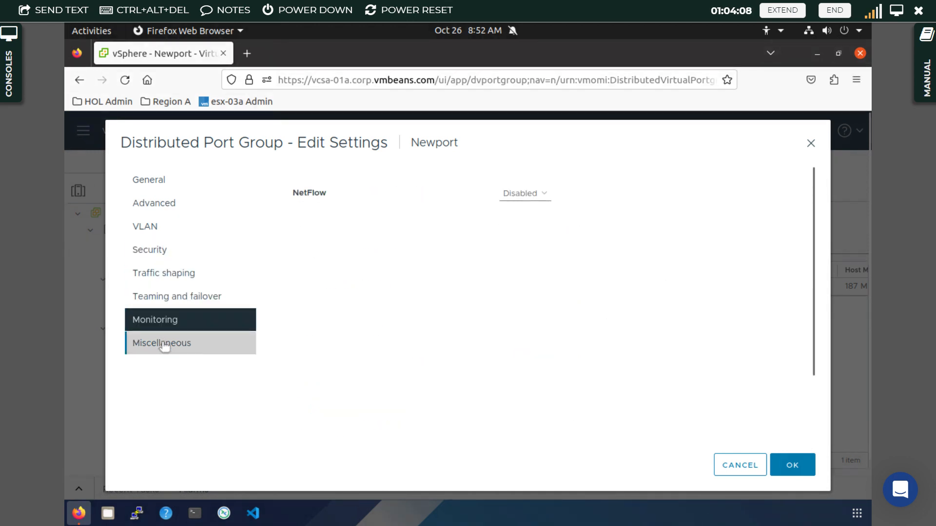
left_click(163, 346)
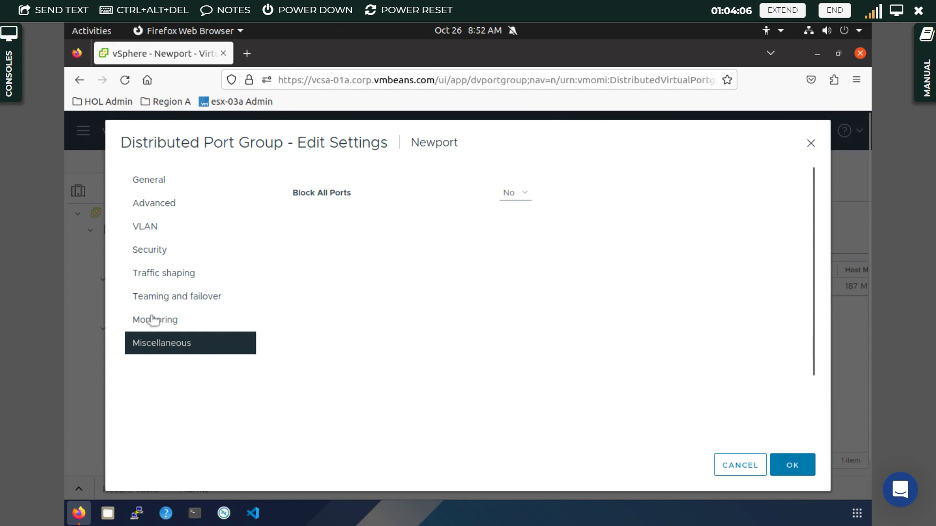
left_click(153, 320)
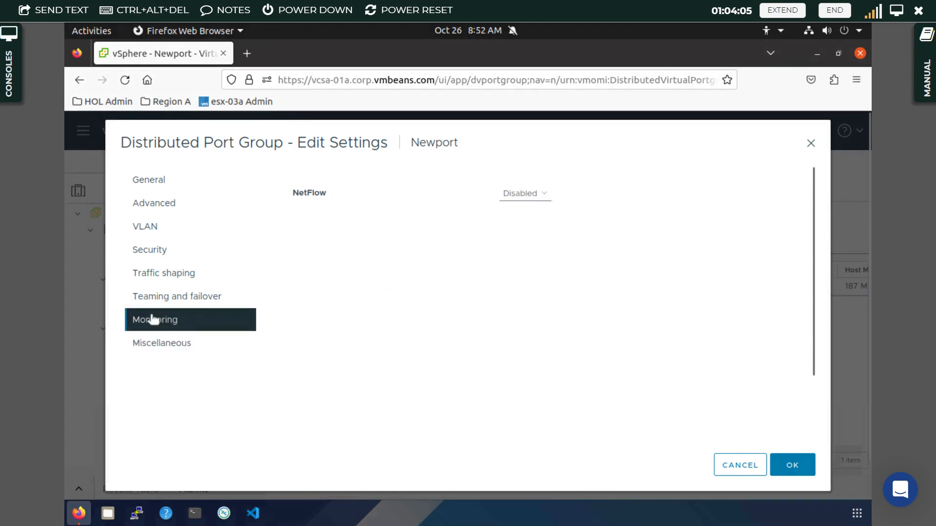
left_click(167, 178)
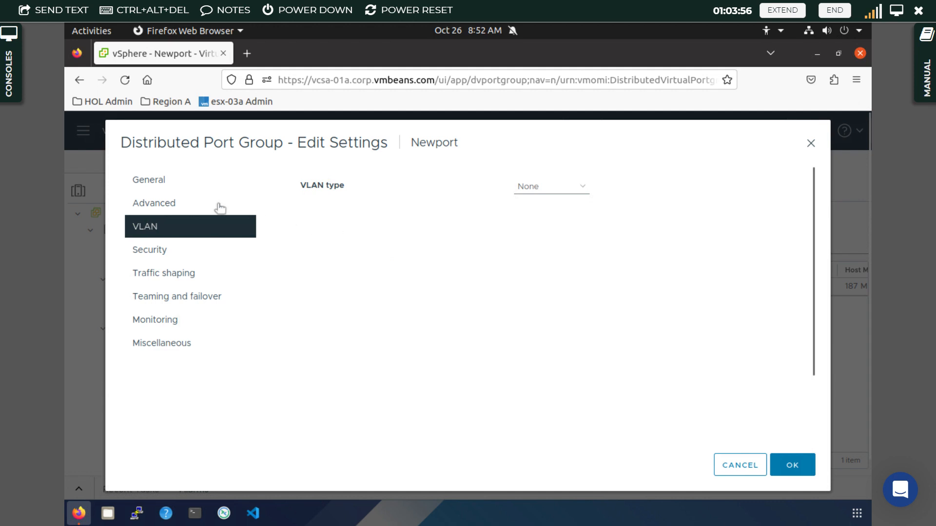
left_click(173, 206)
left_click(793, 465)
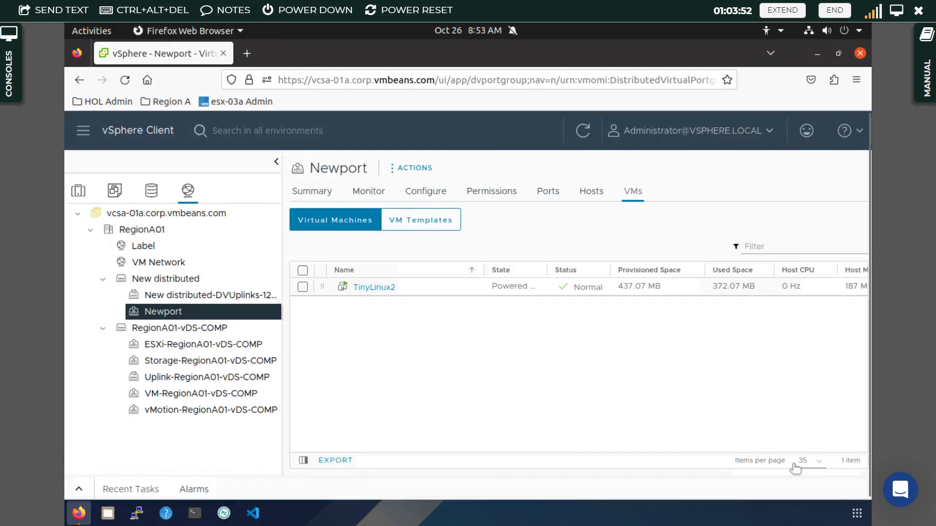
- Open the vSphere Client's main navigation
left_click(82, 131)
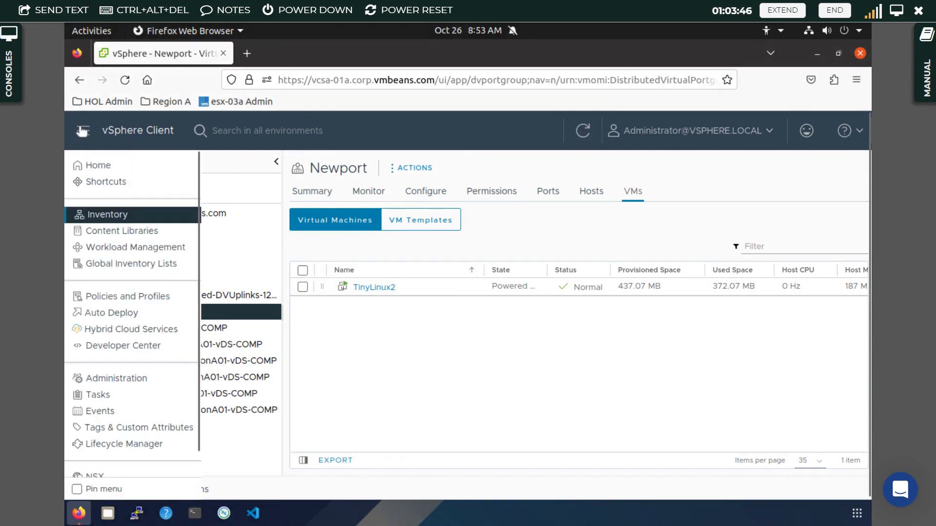